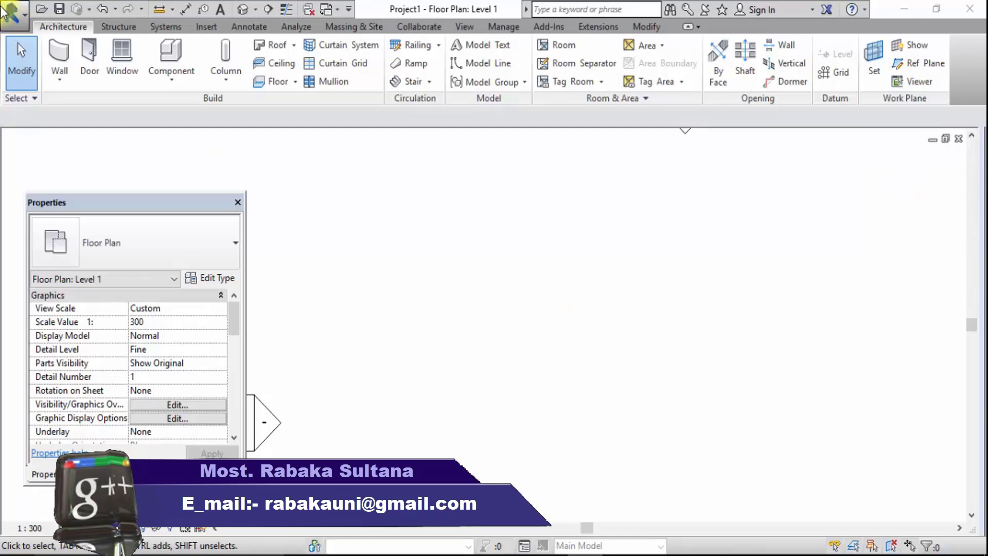
# Draw a horizontal Generic - 6" basic wall about 3800 mm long on Level 1
pyautogui.click(57, 57)
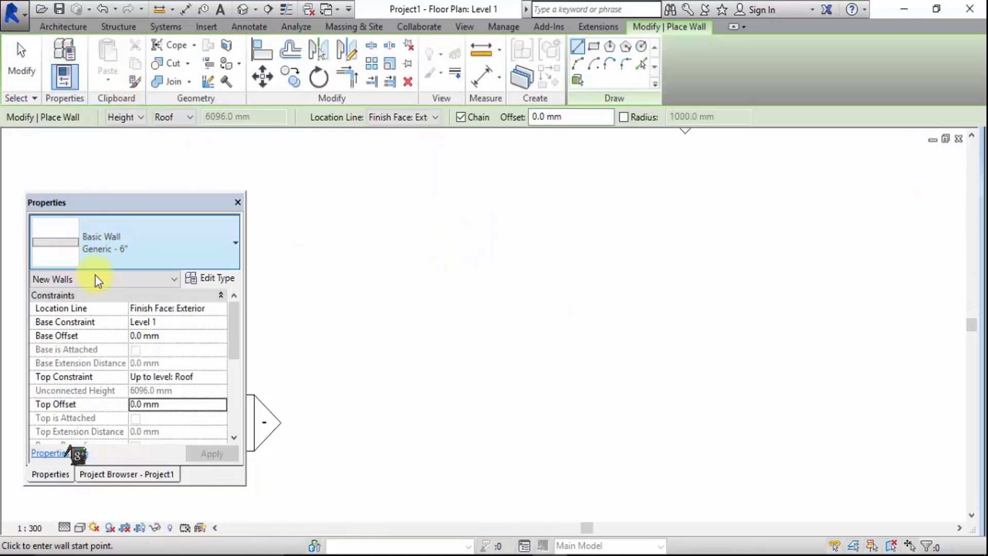
pyautogui.click(441, 300)
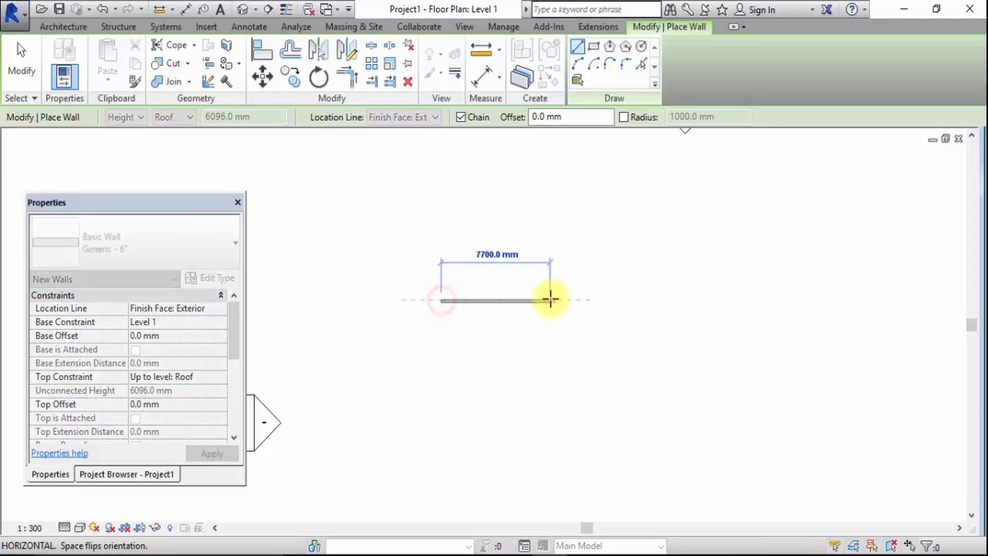
pyautogui.click(442, 301)
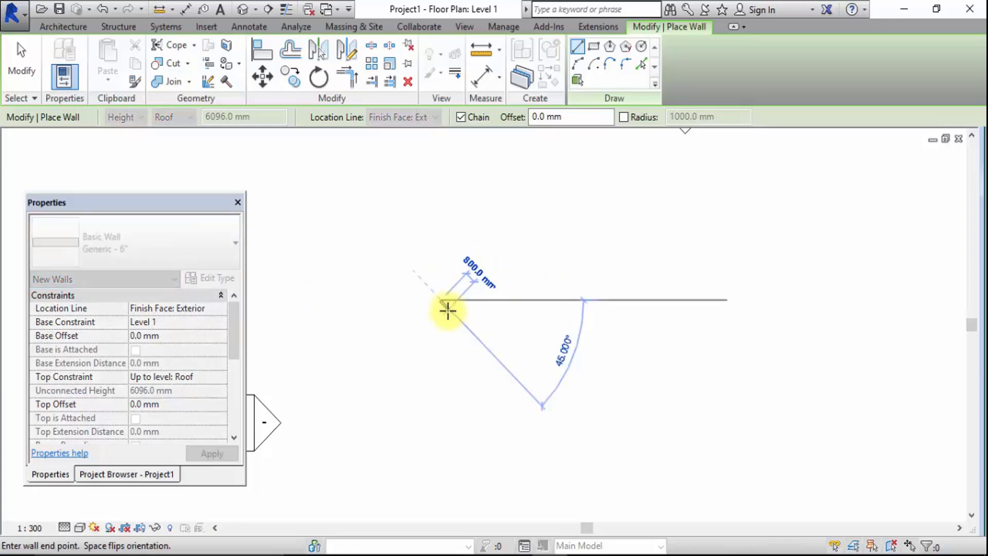
pyautogui.scroll(3, 445, 308)
pyautogui.scroll(-5, 436, 308)
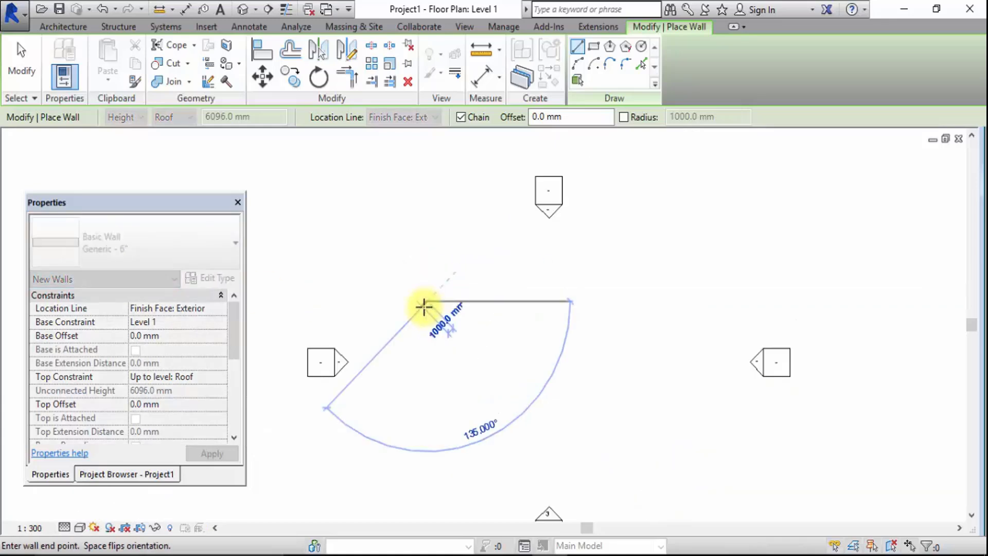
pyautogui.scroll(-3, 423, 307)
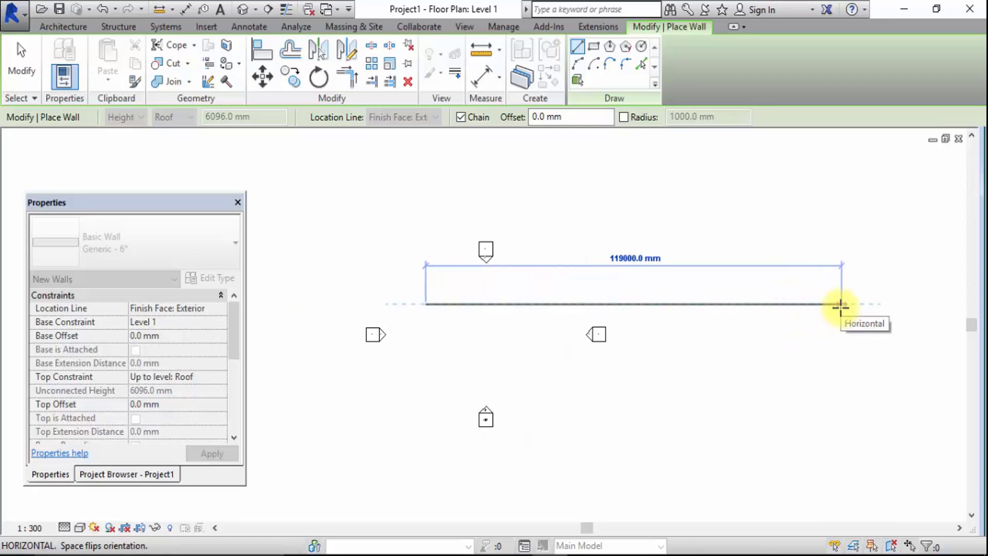
pyautogui.scroll(4, 427, 304)
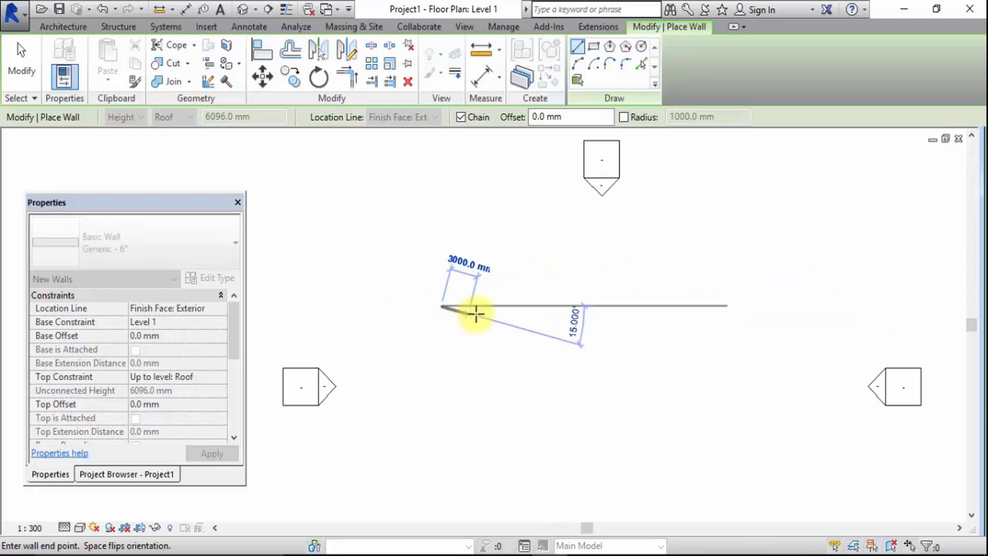
pyautogui.scroll(4, 476, 306)
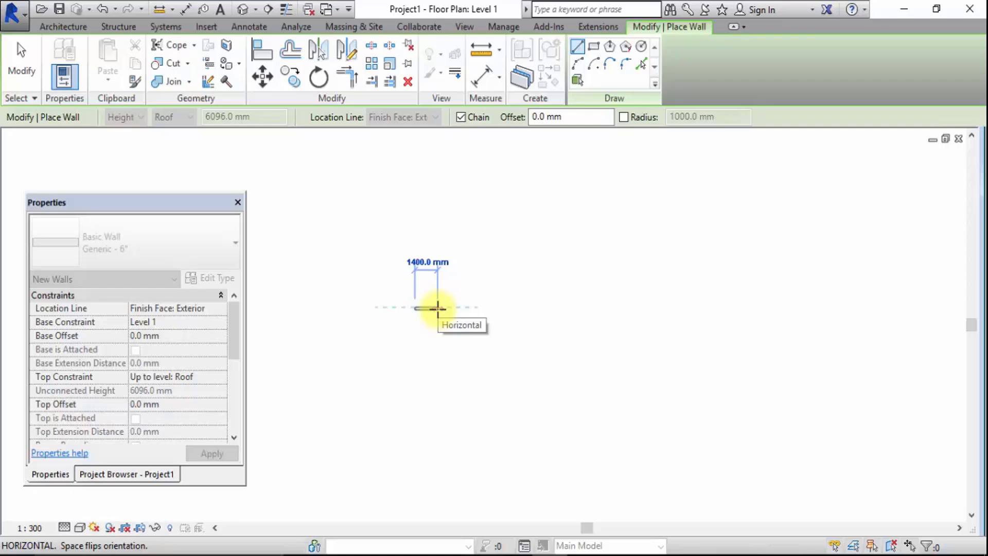
pyautogui.scroll(4, 476, 308)
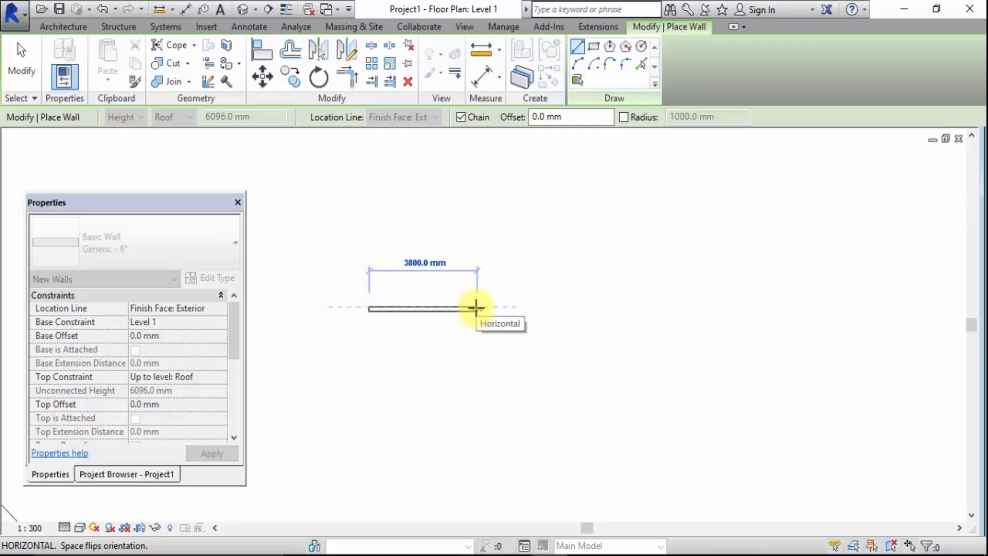
pyautogui.click(476, 308)
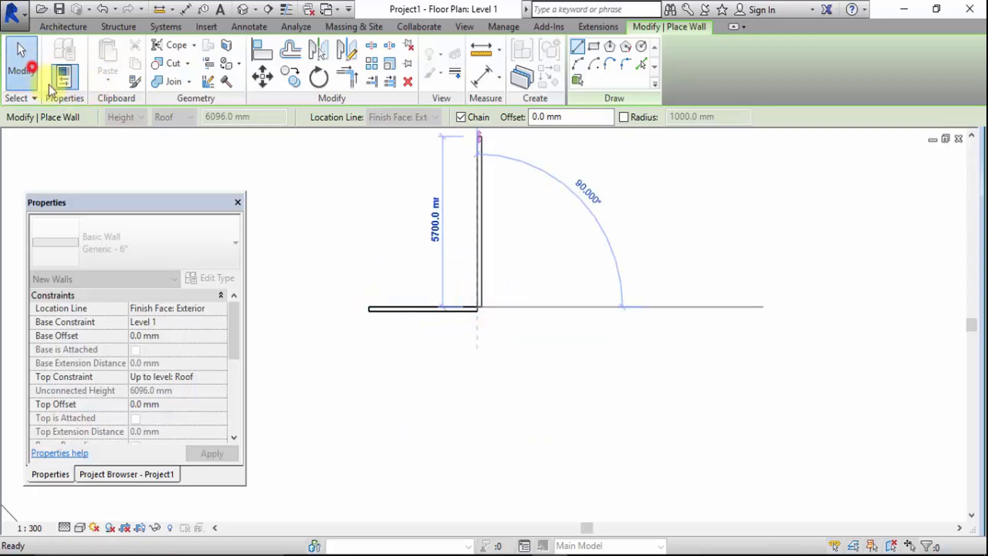
pyautogui.click(22, 61)
# Add an aligned dimension across the wall's thickness and place it beyond the wall's right end
pyautogui.scroll(-2, 554, 350)
pyautogui.scroll(2, 381, 354)
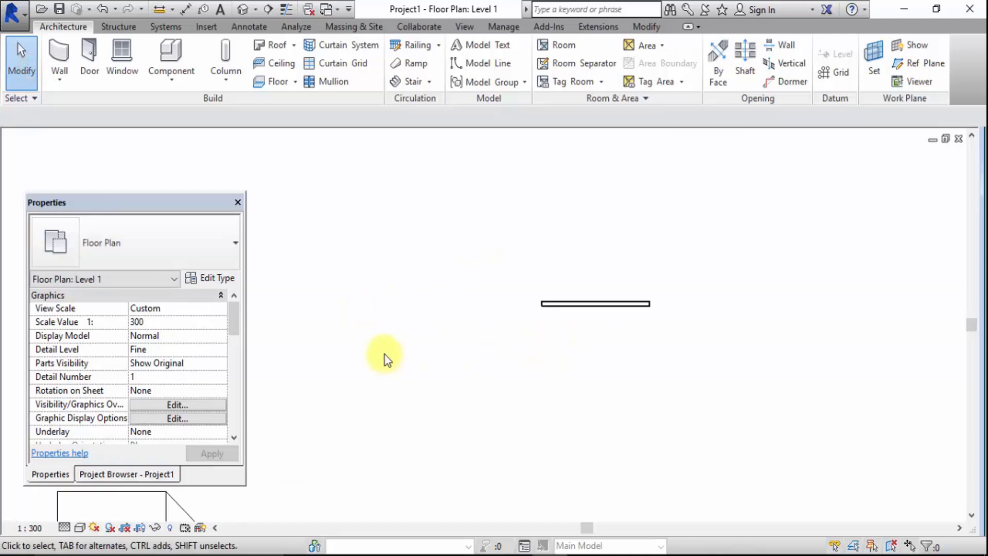
pyautogui.click(585, 308)
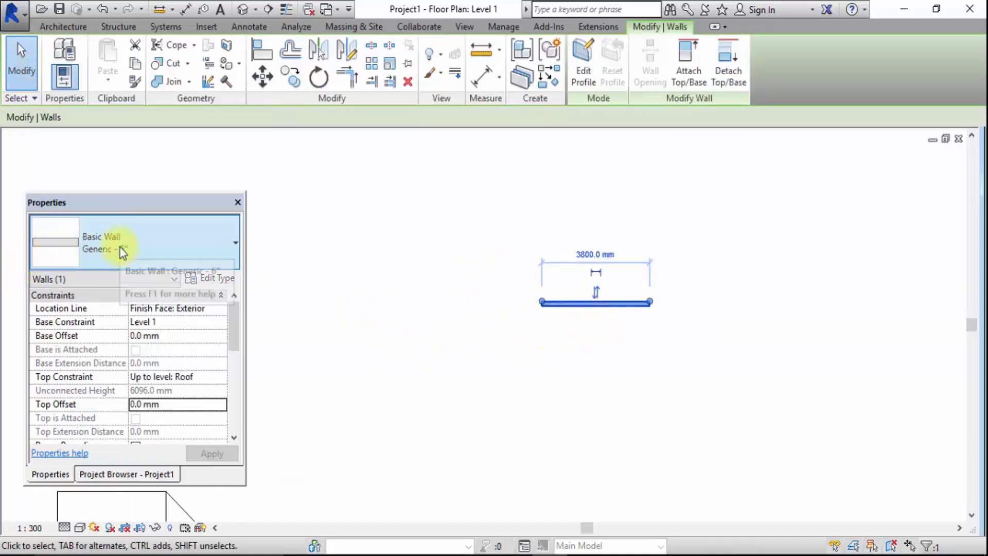
pyautogui.click(355, 299)
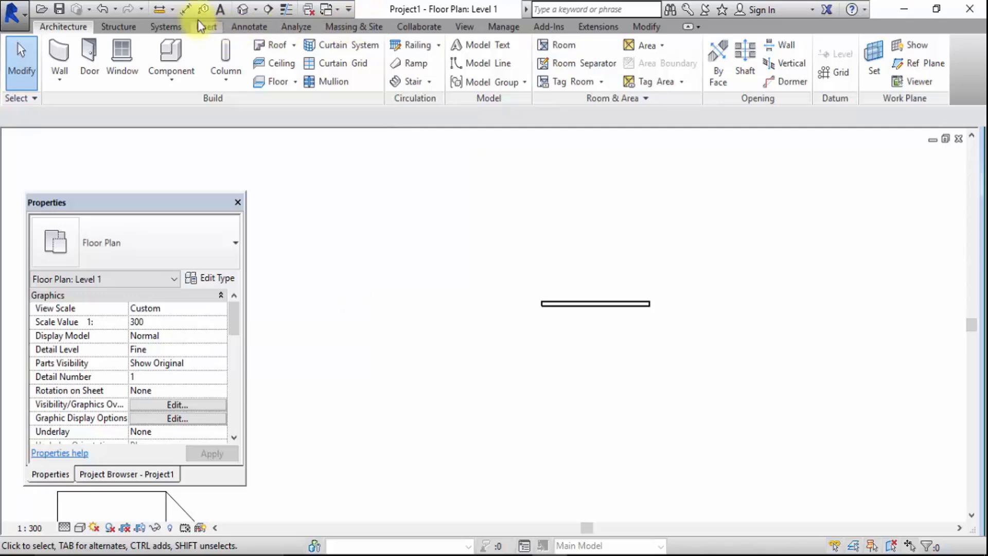
pyautogui.click(186, 9)
pyautogui.scroll(2, 598, 279)
pyautogui.click(597, 279)
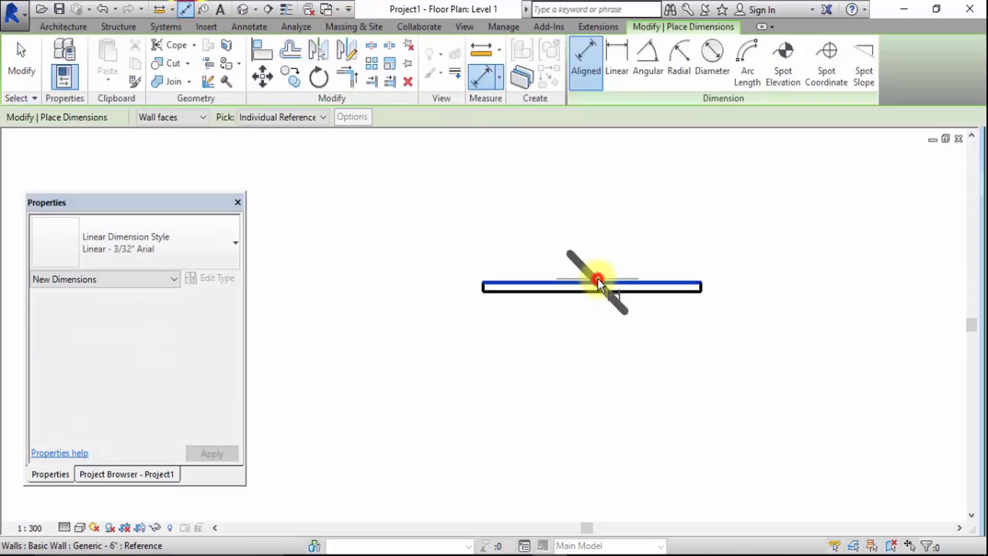
pyautogui.click(594, 292)
pyautogui.click(881, 332)
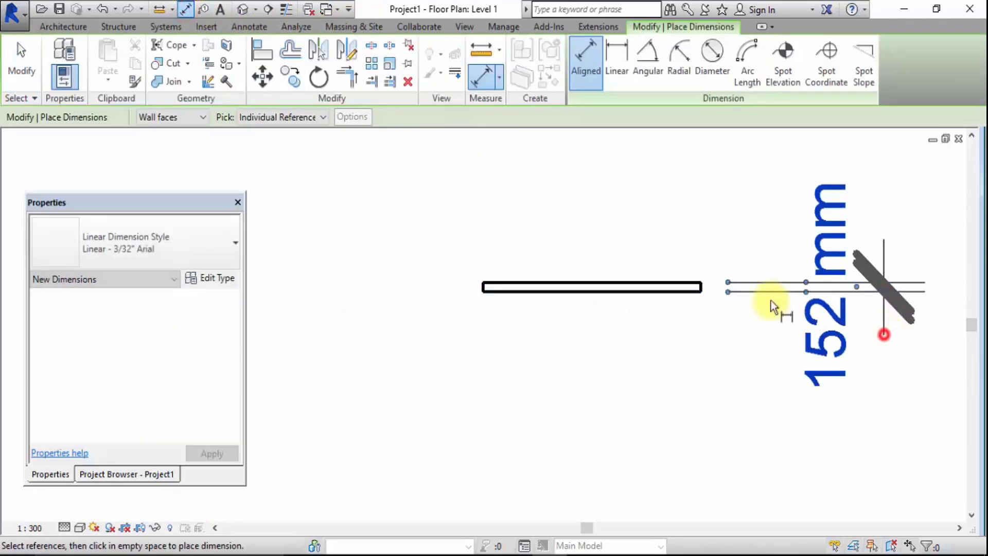
pyautogui.click(23, 64)
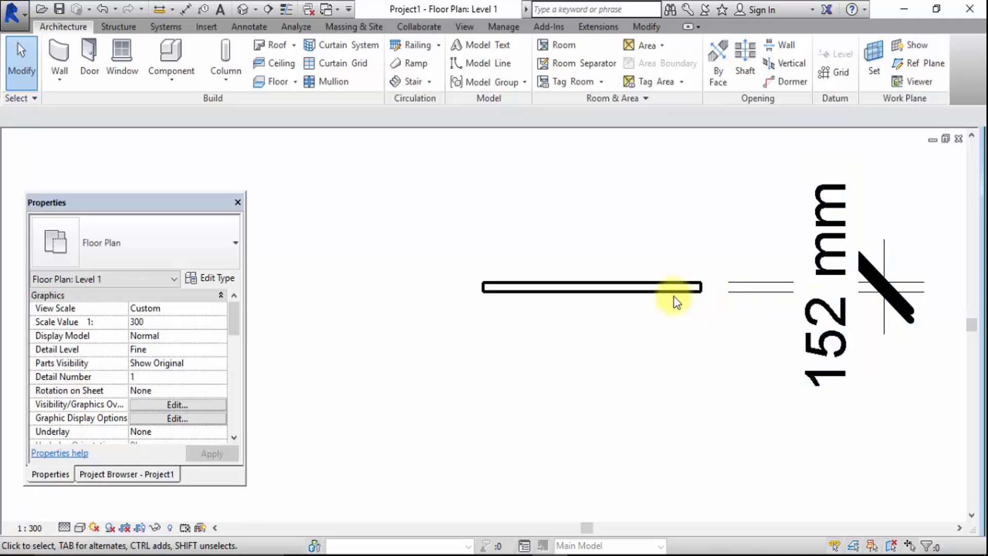
pyautogui.click(638, 288)
pyautogui.click(226, 280)
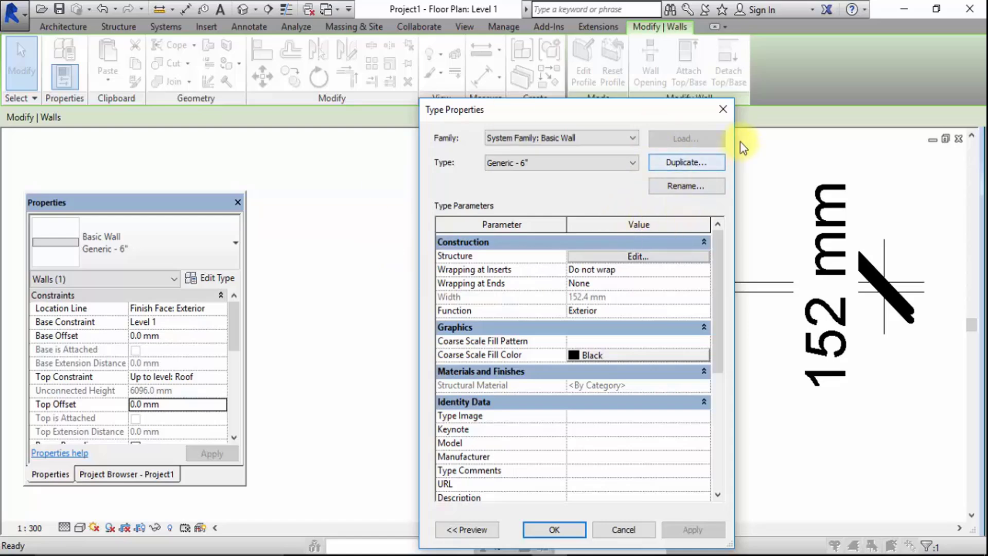
pyautogui.click(724, 109)
pyautogui.click(425, 205)
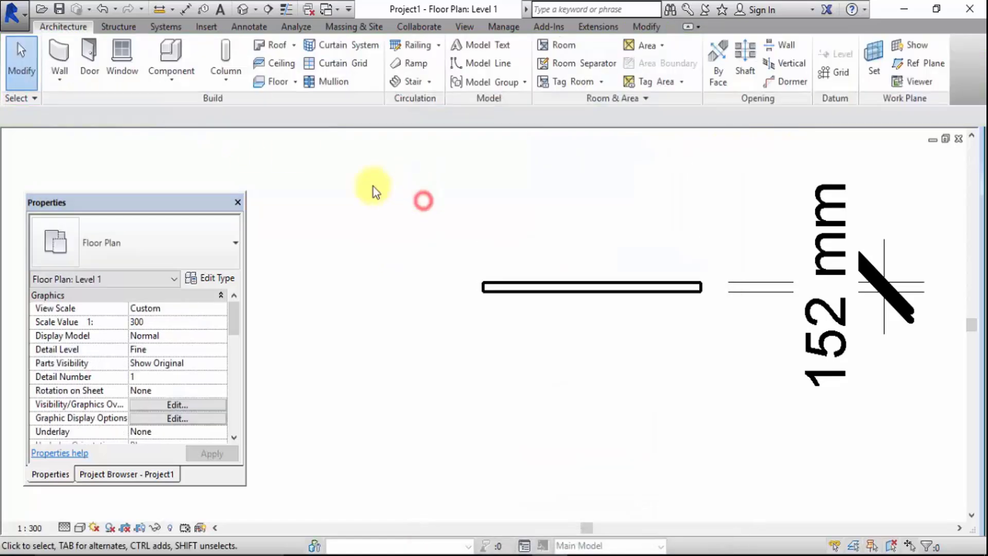
# Duplicate the Generic - 6" wall type for new walls and name the copy 200mm
pyautogui.click(57, 50)
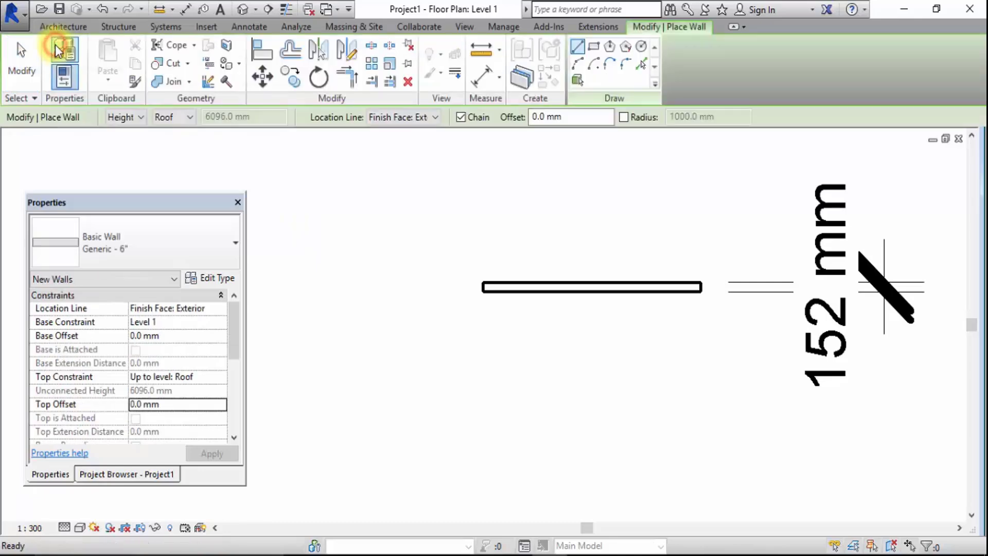
pyautogui.click(220, 279)
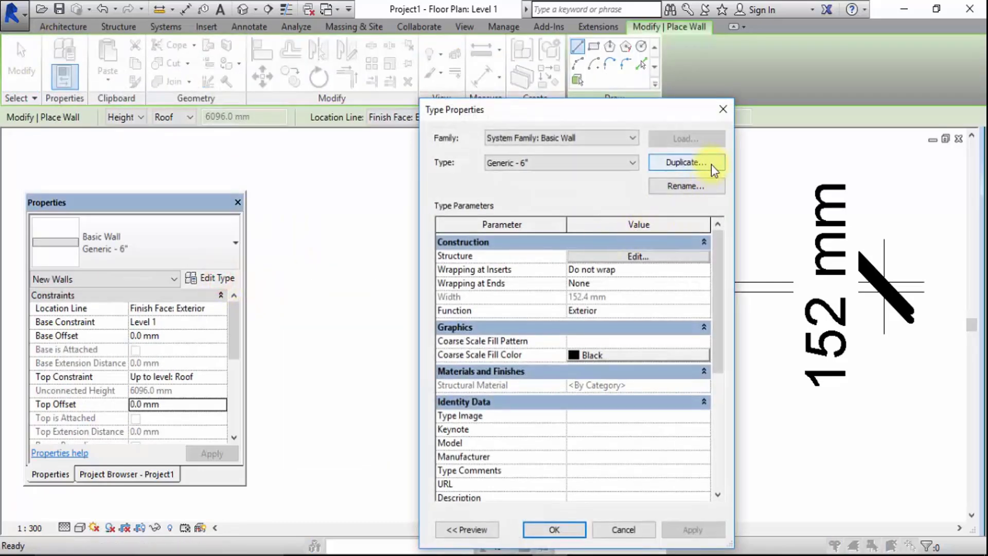
pyautogui.click(712, 164)
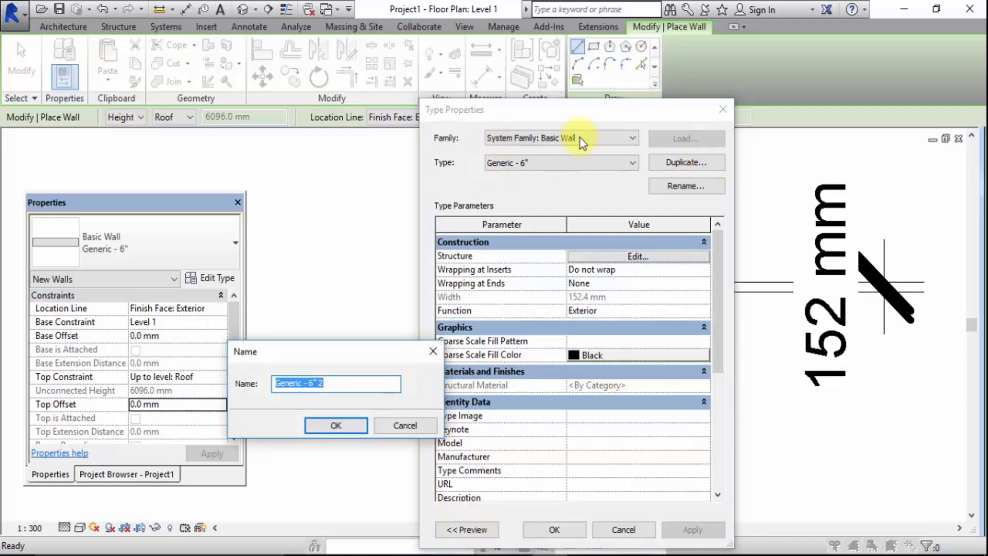
pyautogui.write('20')
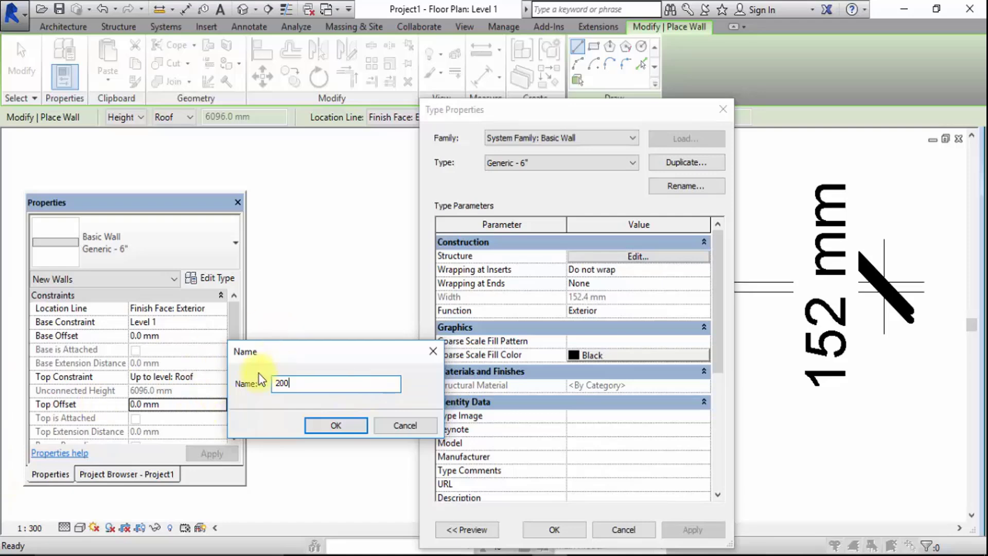
pyautogui.write('0mm')
pyautogui.click(310, 423)
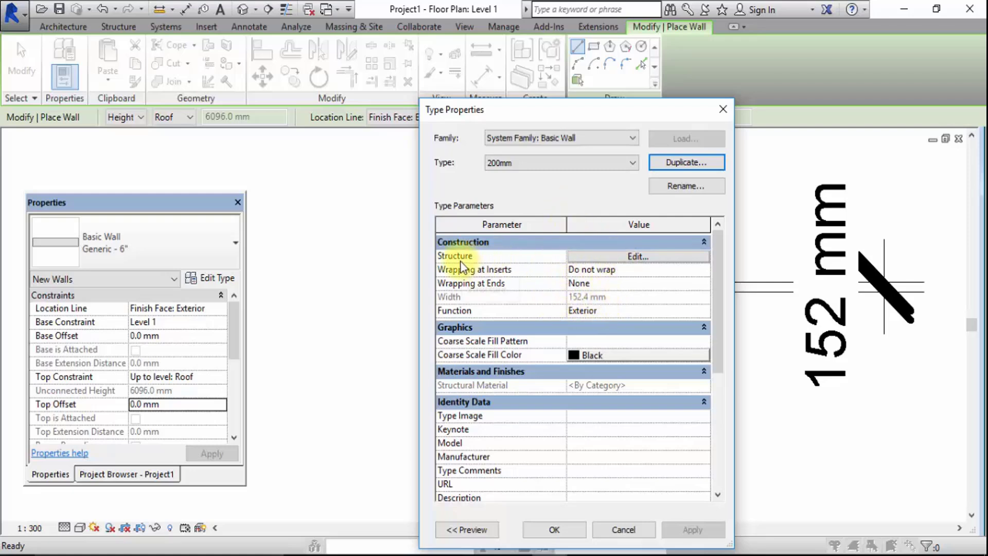
# Set the Structure layer thickness of the 200mm wall type to 200 mm and accept the type changes
pyautogui.click(607, 258)
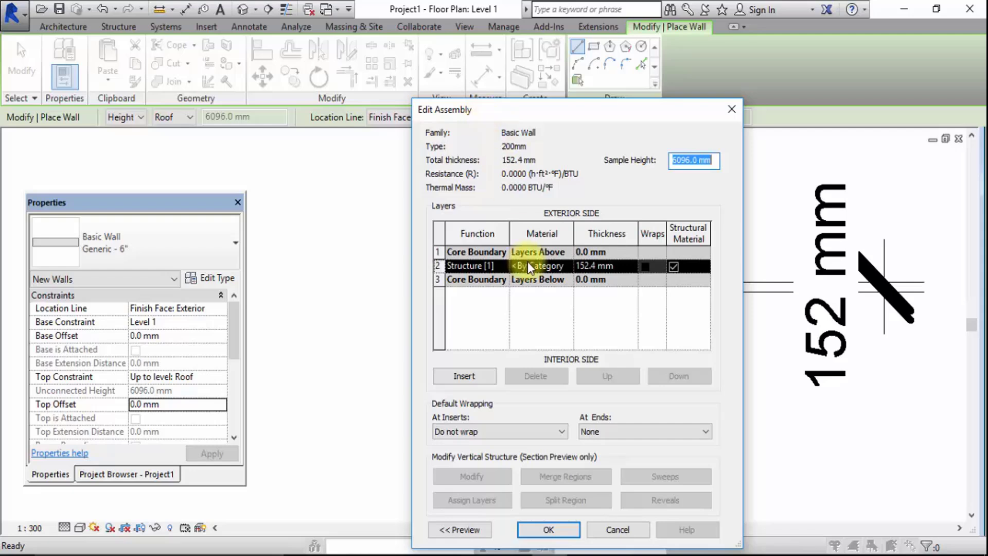
pyautogui.click(584, 270)
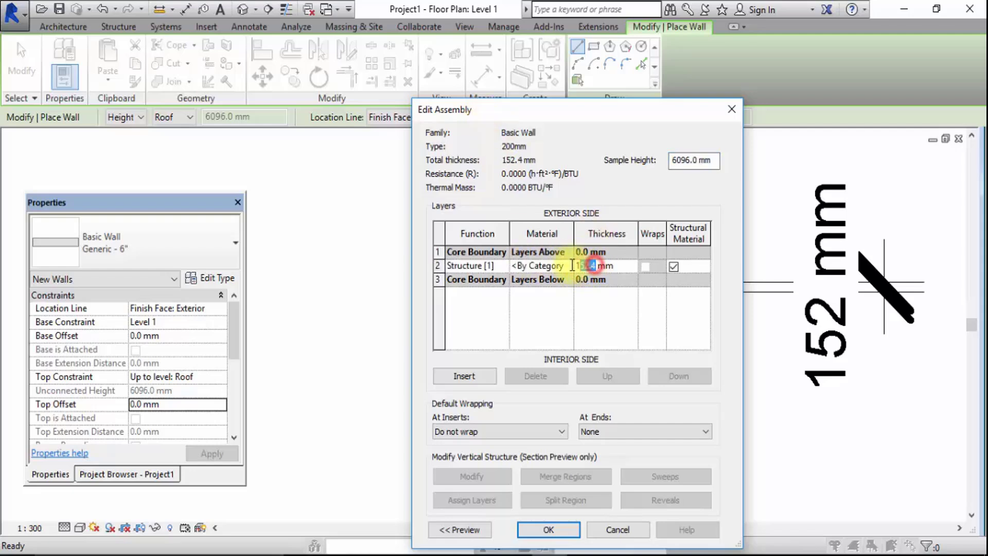
pyautogui.write('200')
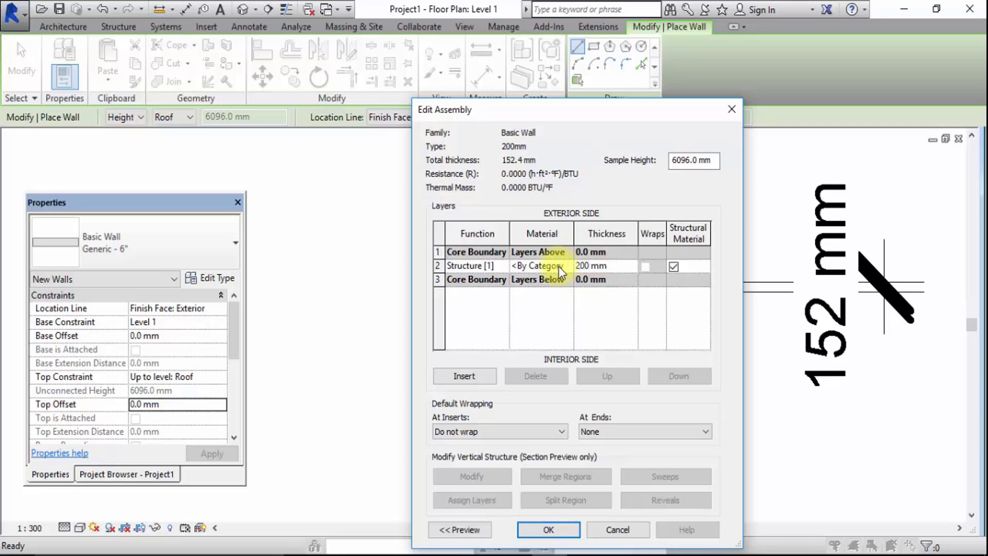
pyautogui.click(566, 531)
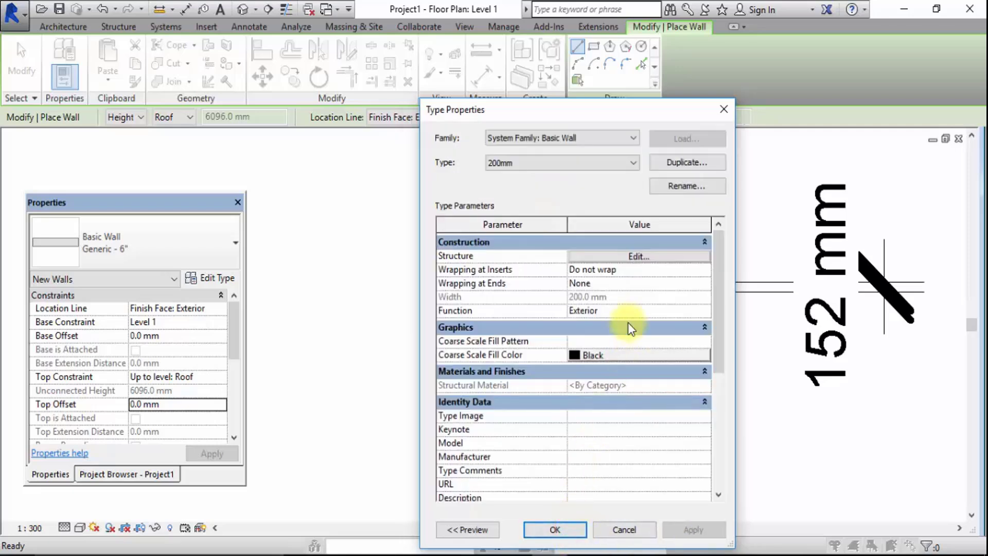
pyautogui.click(568, 529)
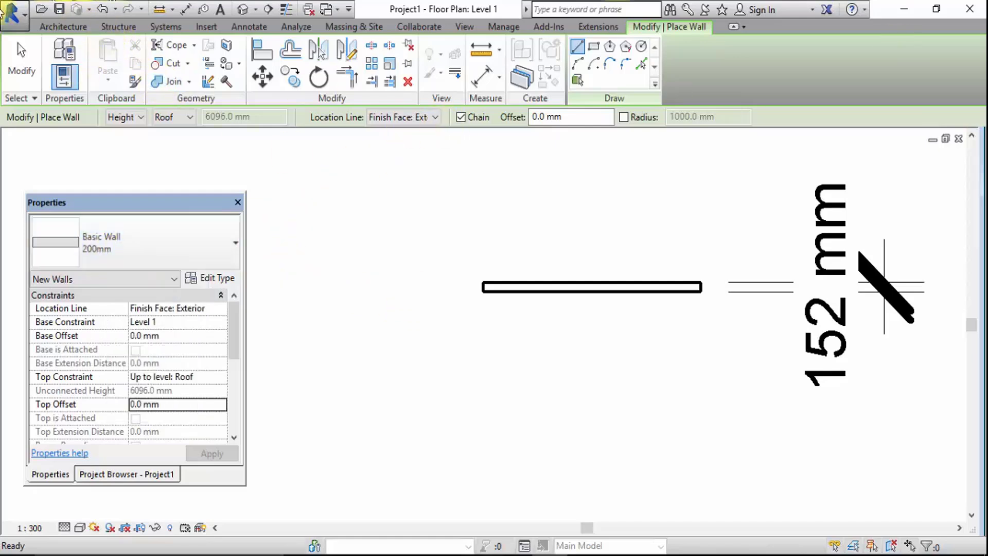
# Draw a horizontal 200mm wall just below the first wall, with both ends aligned to it
pyautogui.click(57, 27)
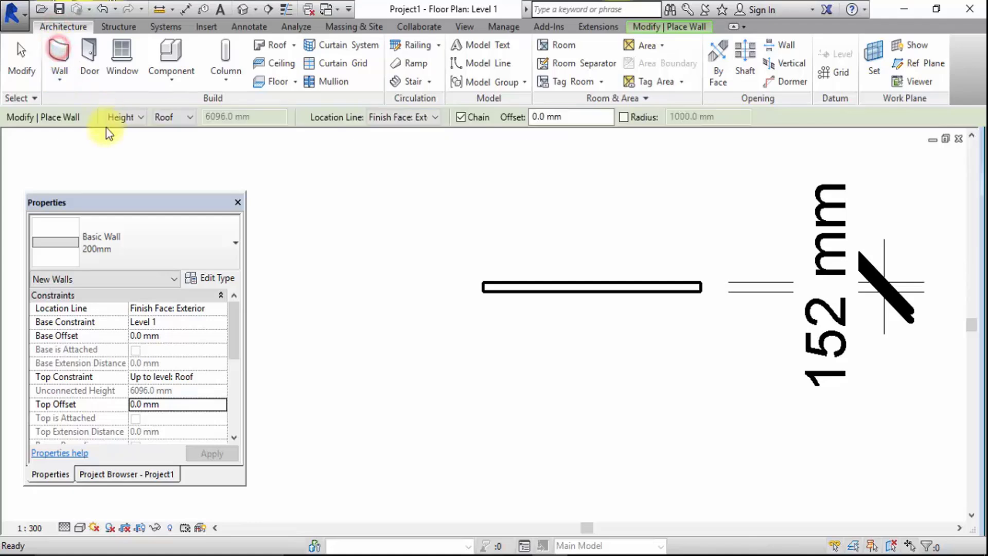
pyautogui.click(483, 324)
pyautogui.scroll(4, 695, 330)
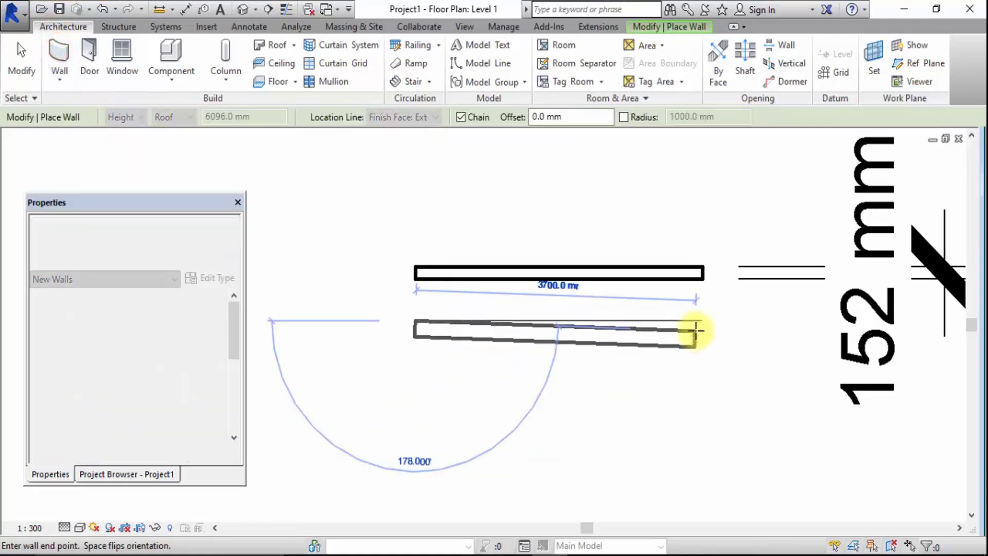
pyautogui.click(706, 315)
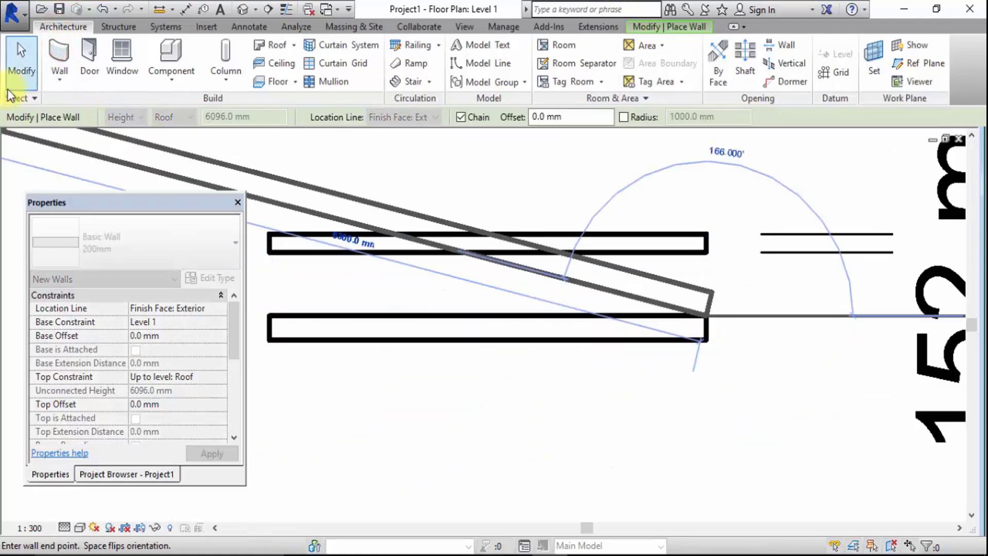
pyautogui.click(26, 54)
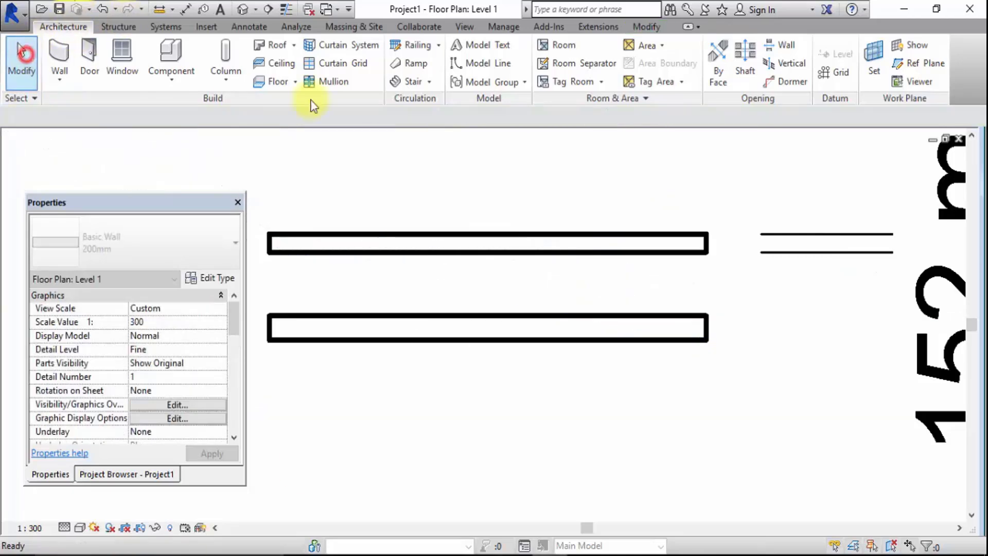
# Add an aligned dimension across the lower wall's thickness and place it beyond the wall's left end
pyautogui.scroll(-3, 739, 353)
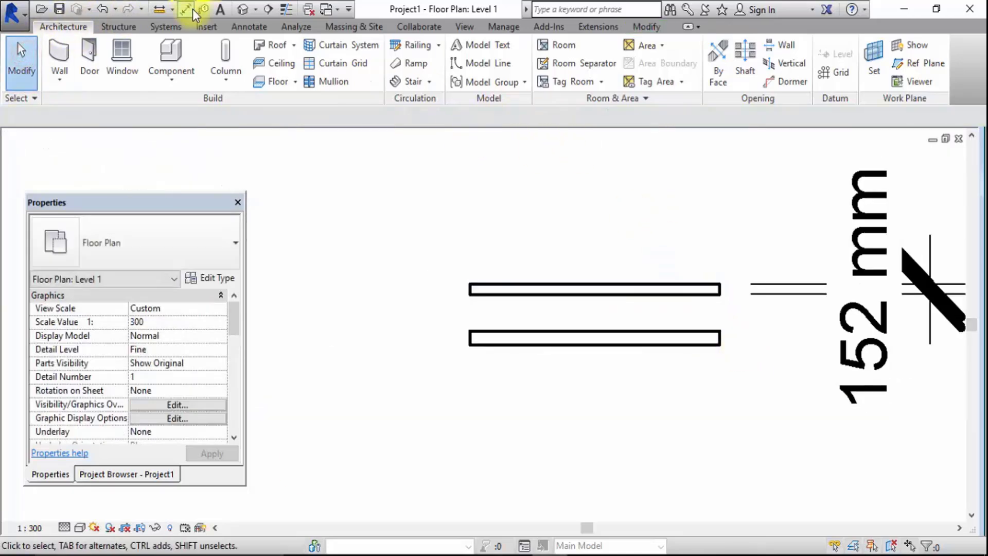
pyautogui.click(564, 344)
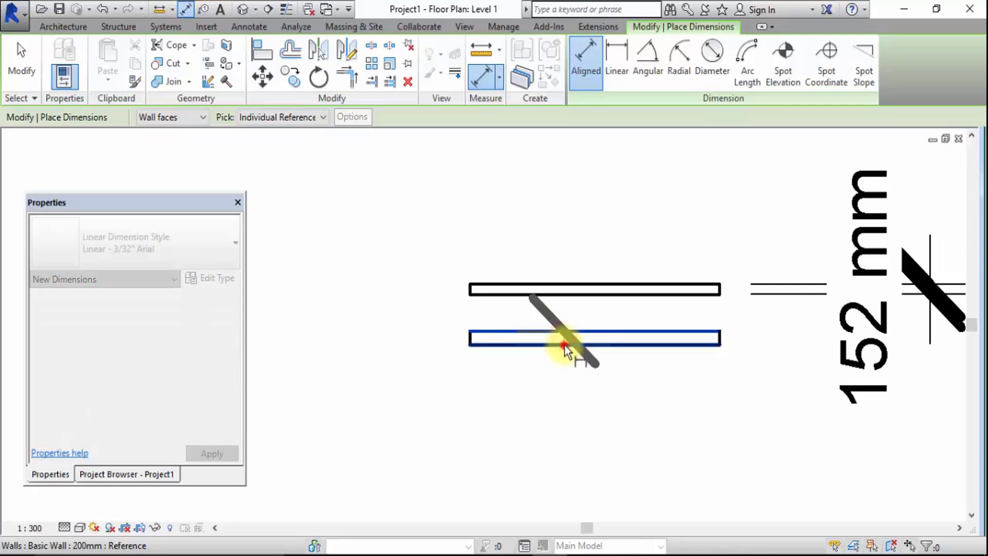
pyautogui.click(391, 411)
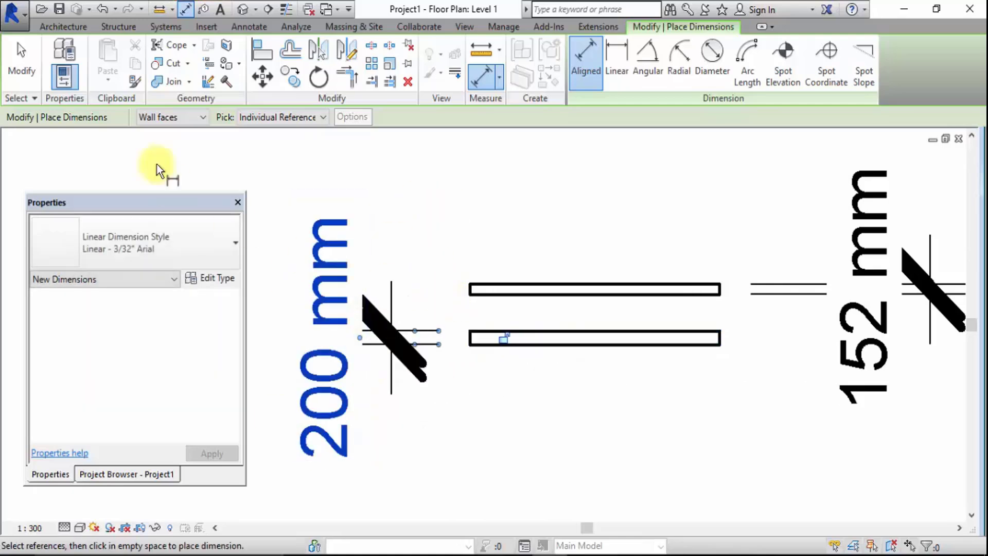
pyautogui.click(22, 76)
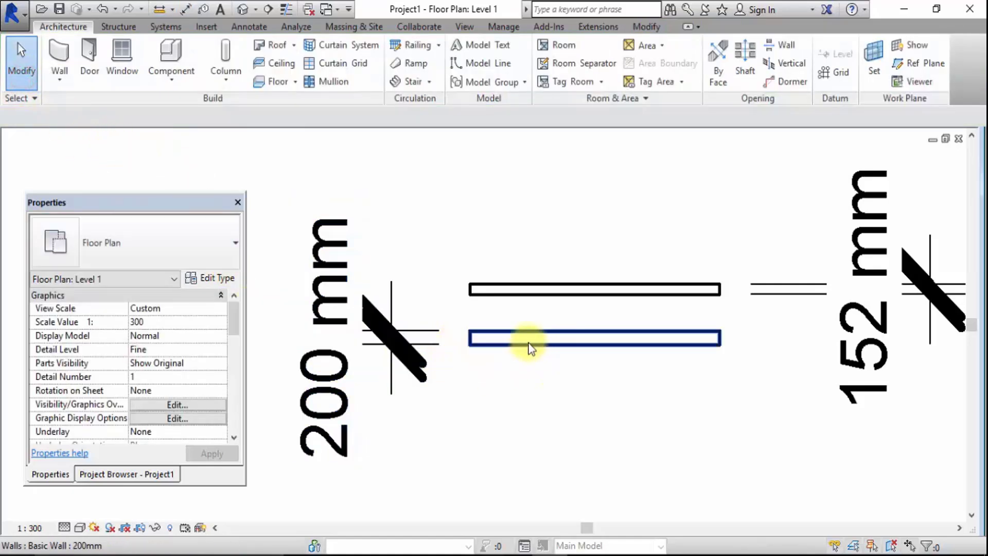
pyautogui.click(494, 342)
pyautogui.click(451, 218)
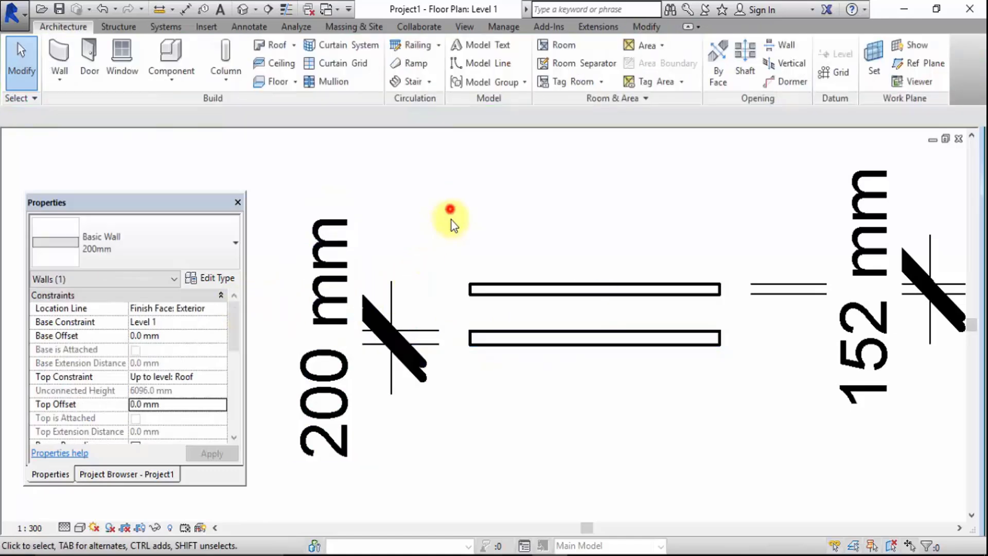
# Switch the Level 1 plan's detail level to Coarse, and return it to Fine
pyautogui.click(508, 347)
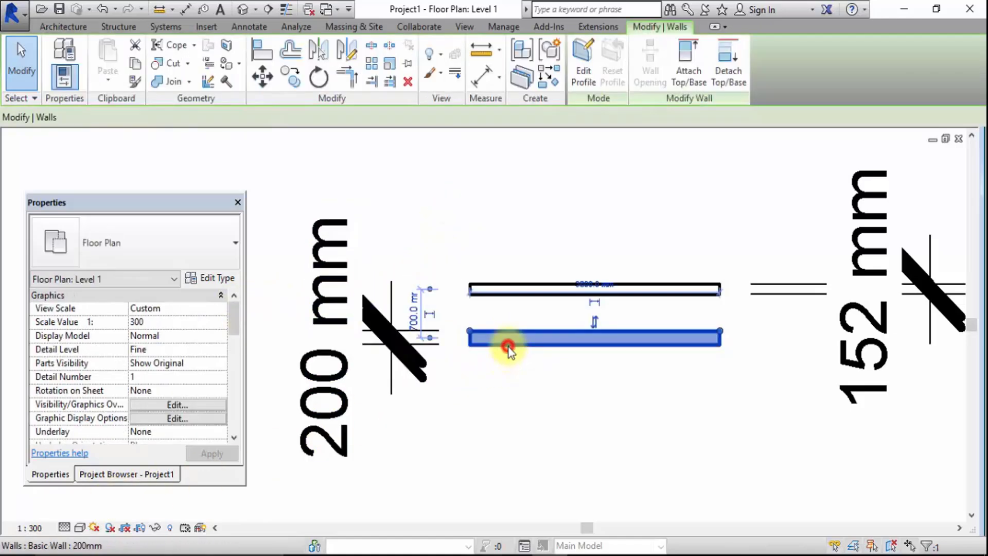
pyautogui.click(532, 209)
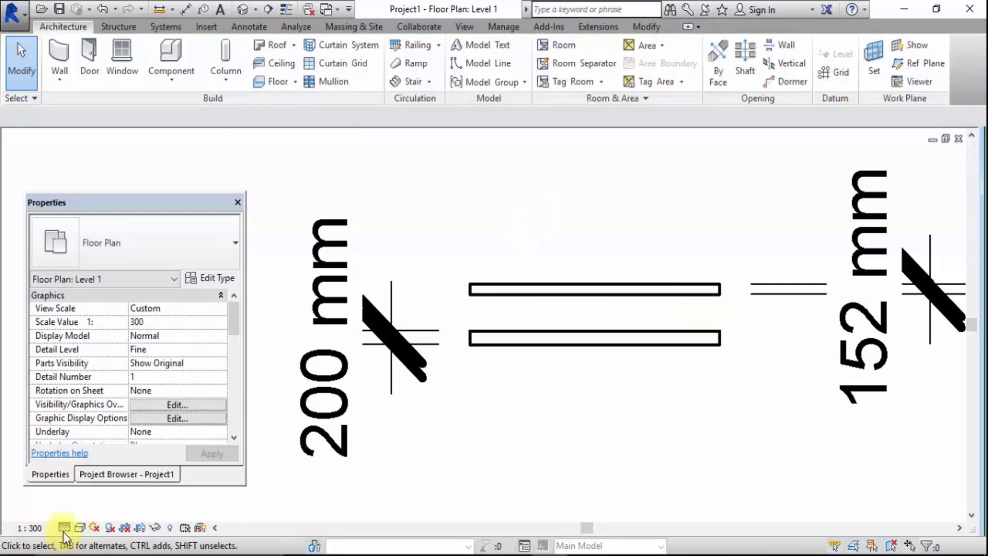
pyautogui.click(63, 527)
pyautogui.click(98, 474)
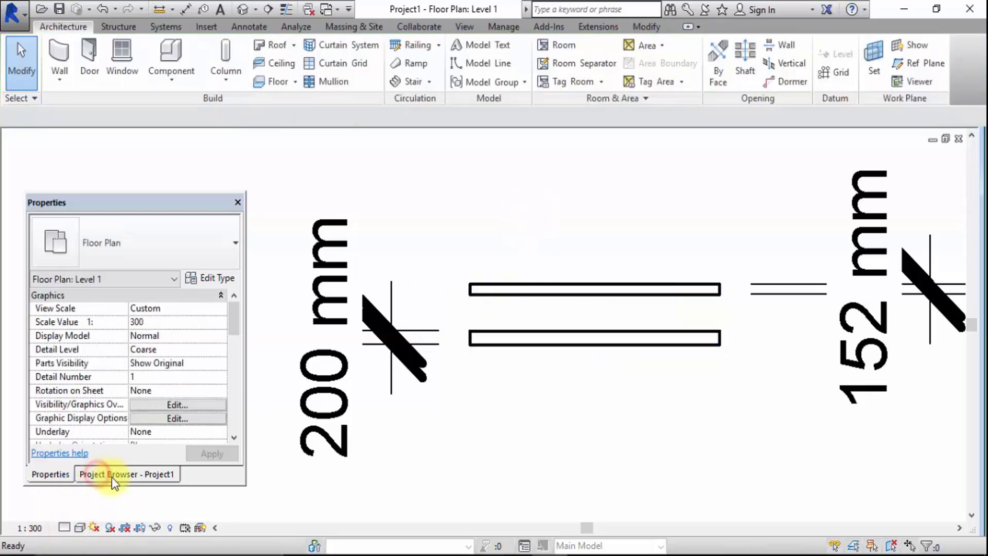
pyautogui.click(63, 527)
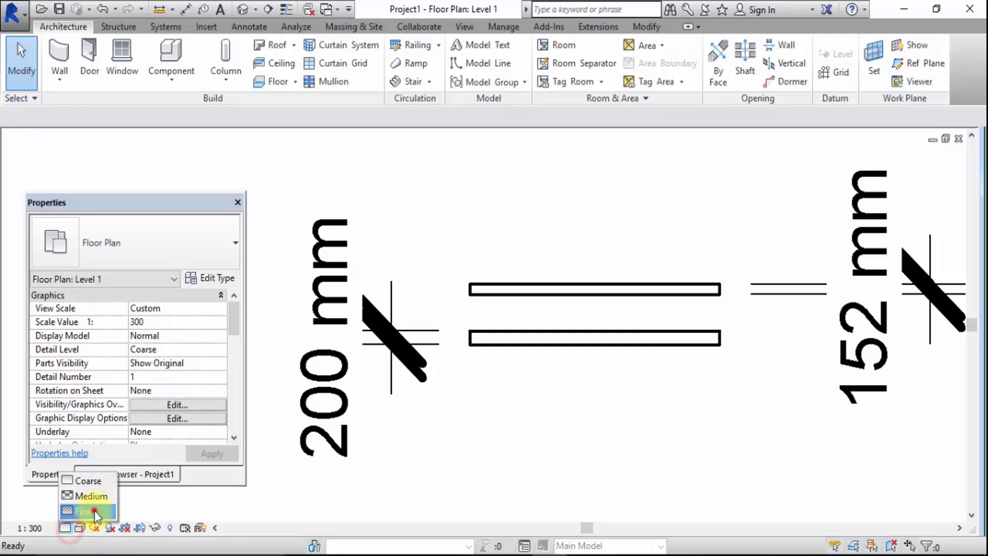
pyautogui.click(94, 511)
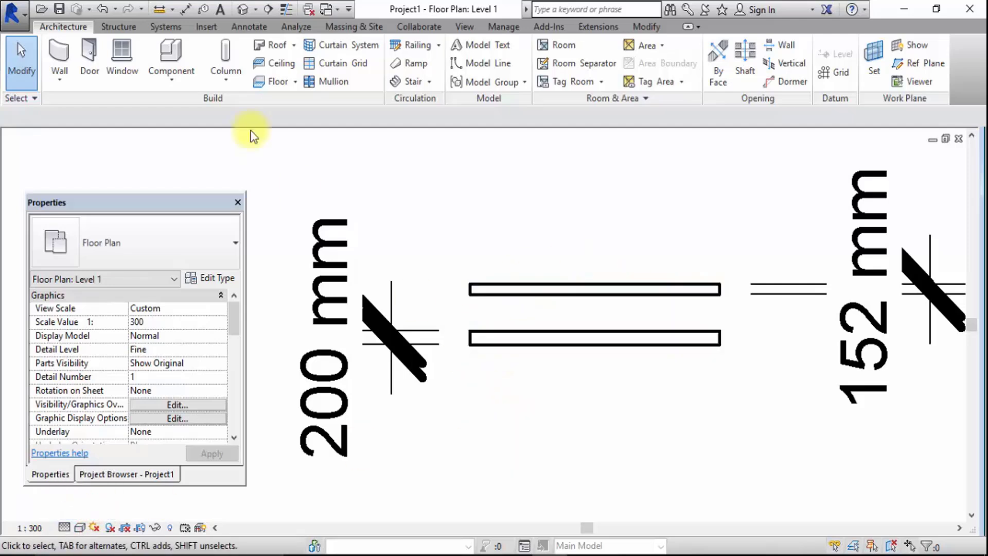
# Draw a horizontal Exterior - Brick and CMU on Mtl. Stud wall about 3400 mm long below the two existing walls
pyautogui.click(65, 54)
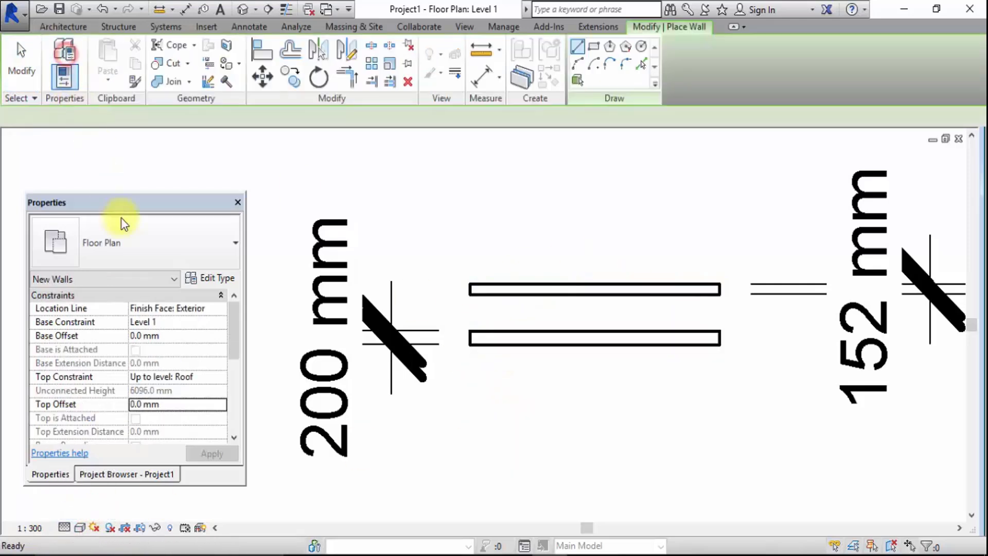
pyautogui.click(129, 253)
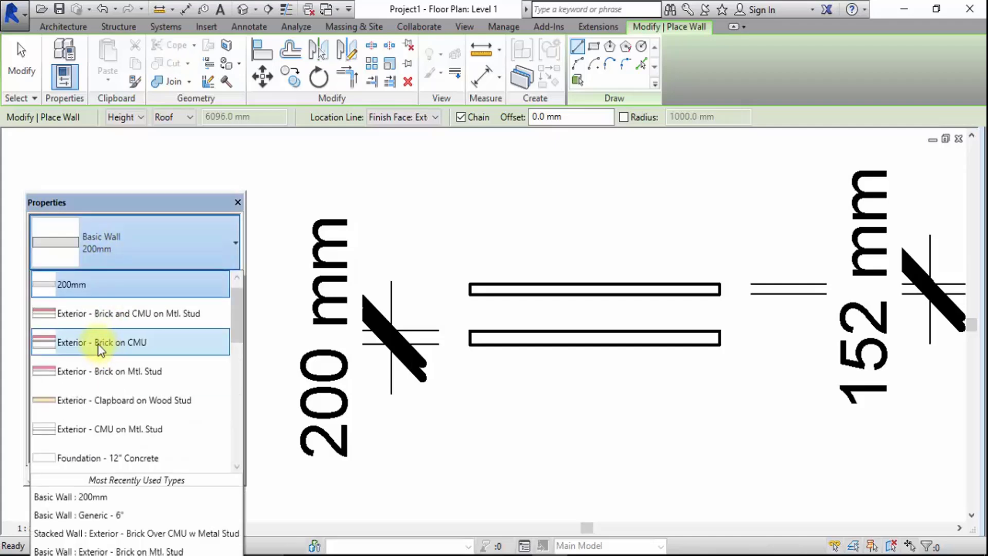
pyautogui.click(236, 335)
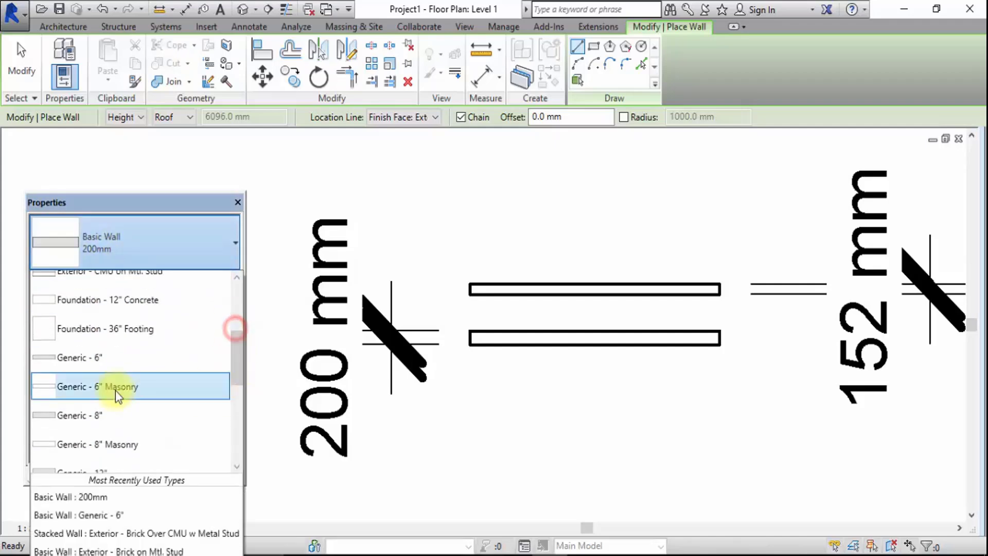
pyautogui.scroll(2, 121, 379)
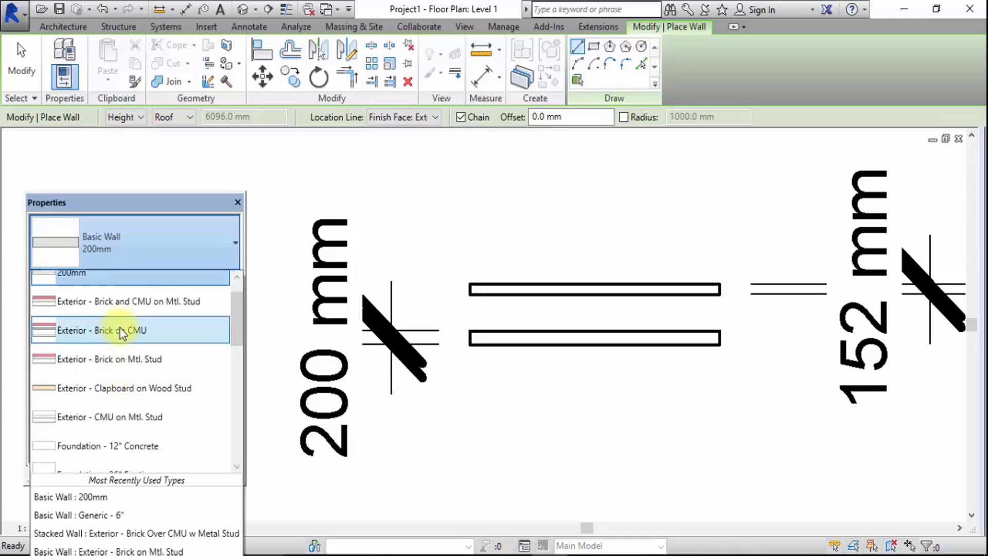
pyautogui.click(126, 303)
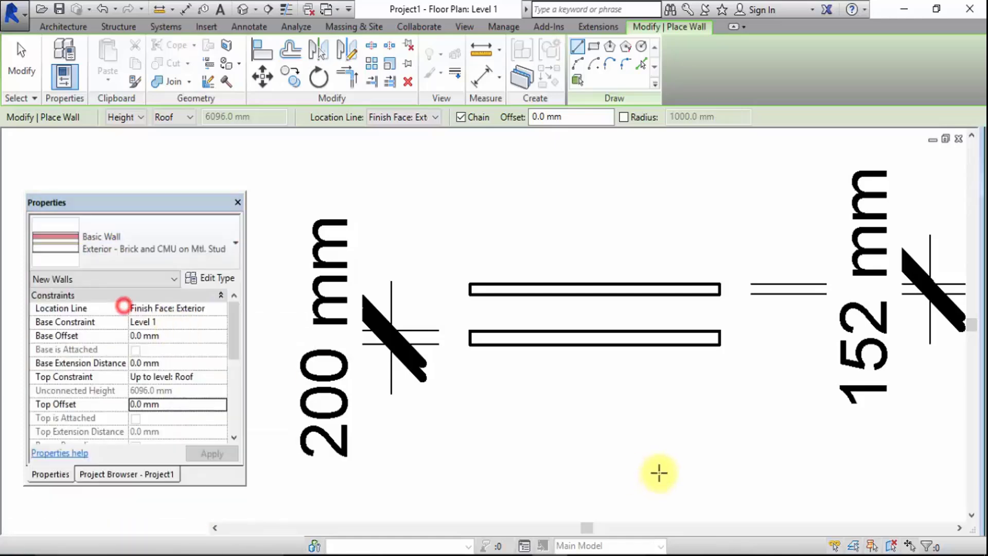
pyautogui.click(516, 431)
pyautogui.click(735, 430)
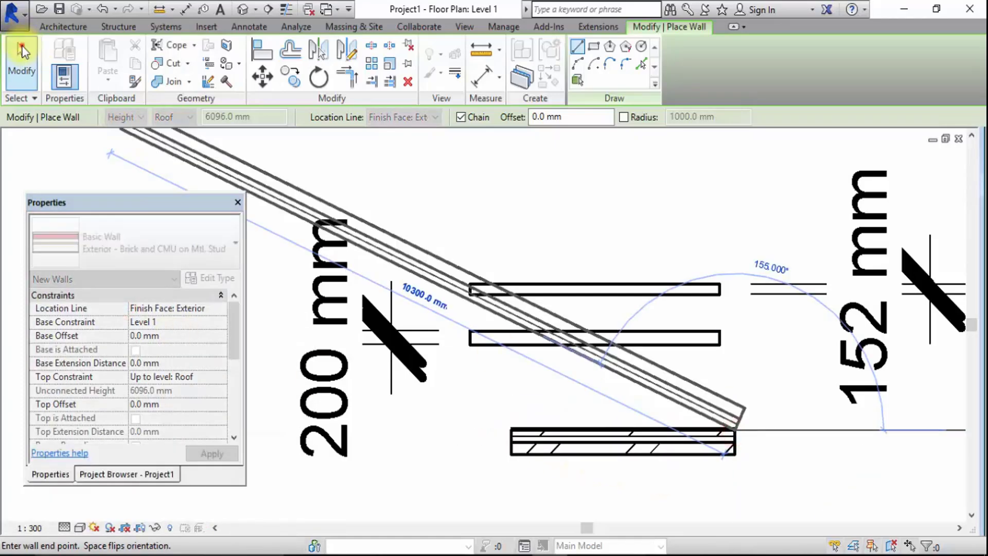
pyautogui.click(22, 52)
# Change the type of the newly drawn layered wall to Exterior - Brick on CMU
pyautogui.scroll(3, 618, 510)
pyautogui.click(478, 383)
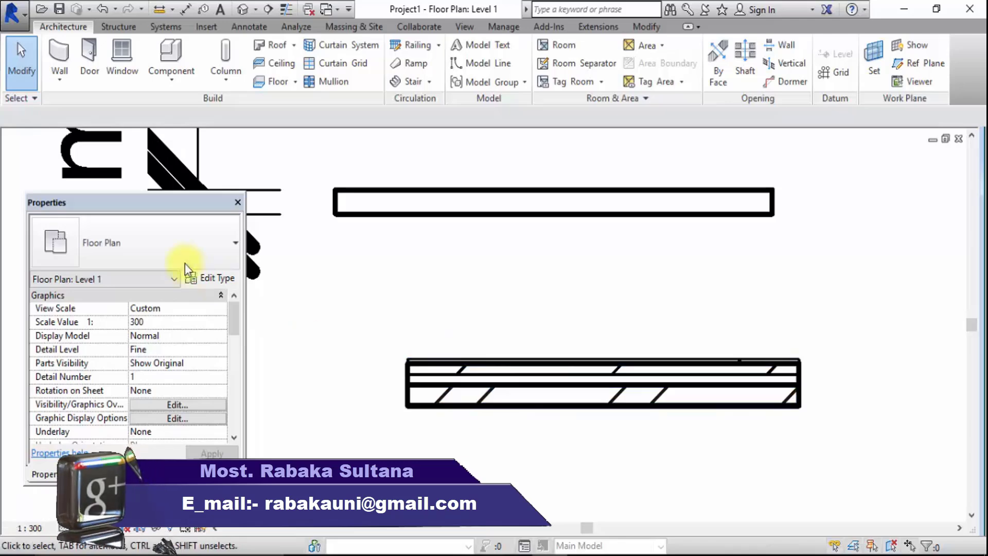
pyautogui.click(458, 364)
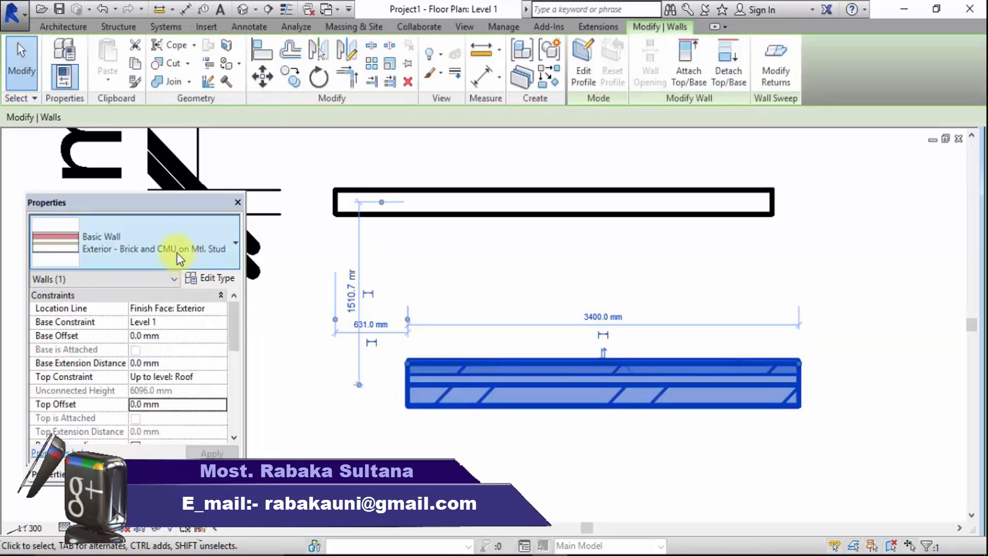
pyautogui.click(177, 255)
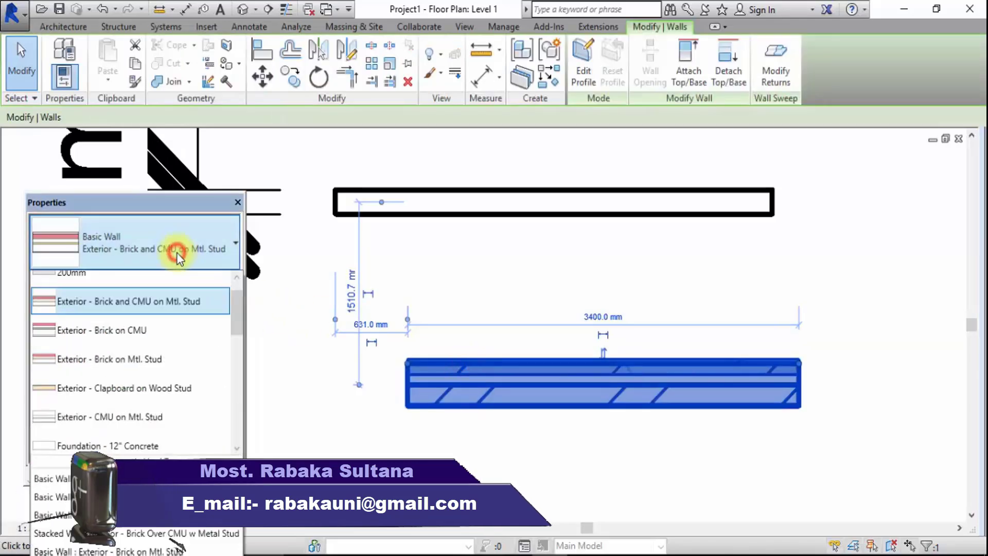
pyautogui.click(161, 341)
pyautogui.click(500, 488)
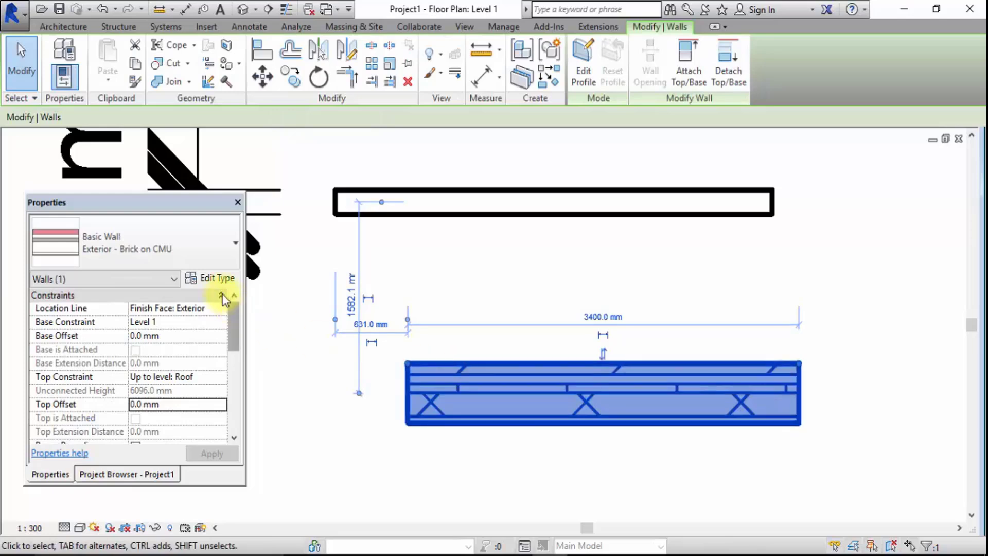
# Examine the layer functions, materials and thicknesses in the Exterior - Brick on CMU wall's structure, and close it without saving
pyautogui.click(220, 280)
pyautogui.click(642, 253)
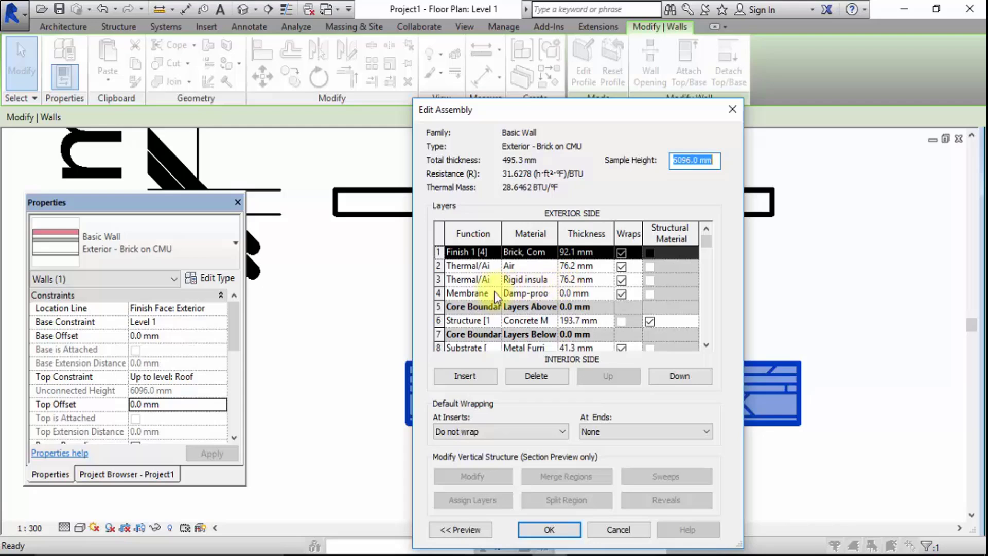
pyautogui.scroll(-1, 541, 320)
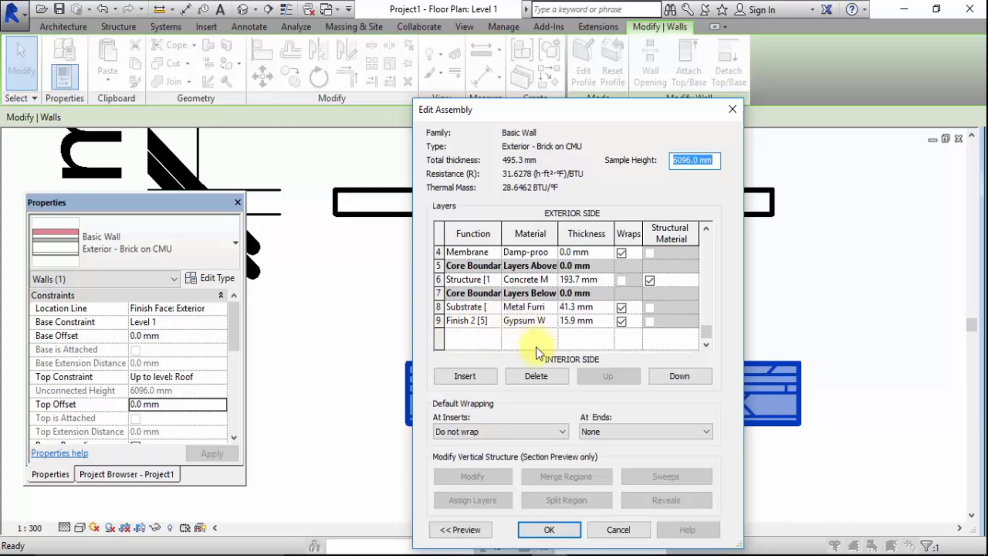
pyautogui.click(621, 253)
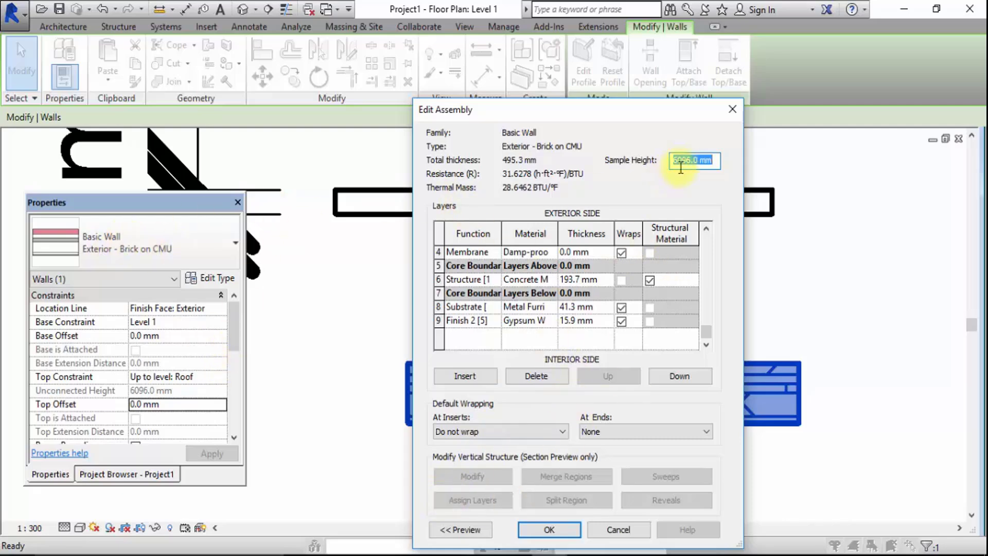
pyautogui.click(733, 109)
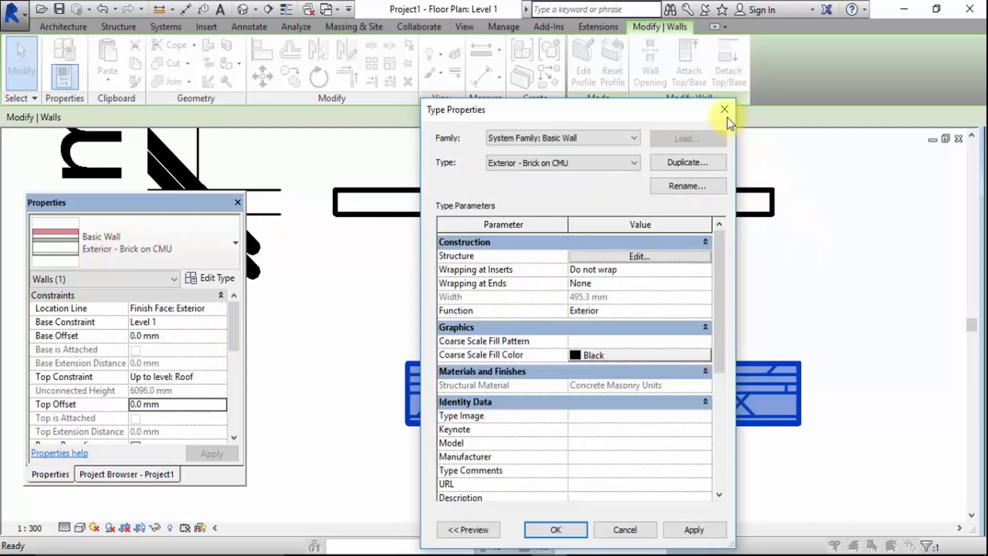
pyautogui.click(725, 109)
pyautogui.click(793, 224)
# Insert a new layer above the exterior core boundary in the 200mm wall type's structure
pyautogui.click(694, 208)
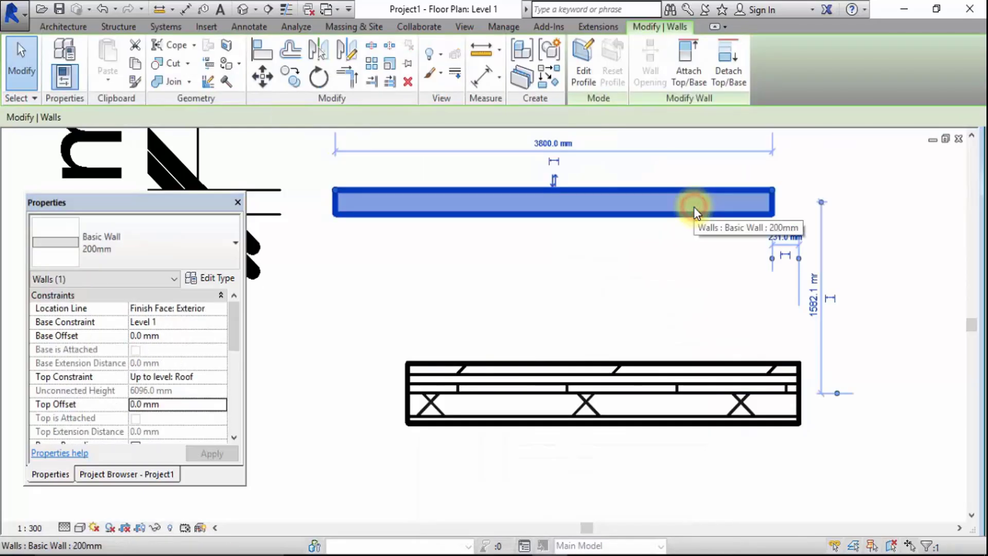
pyautogui.click(221, 279)
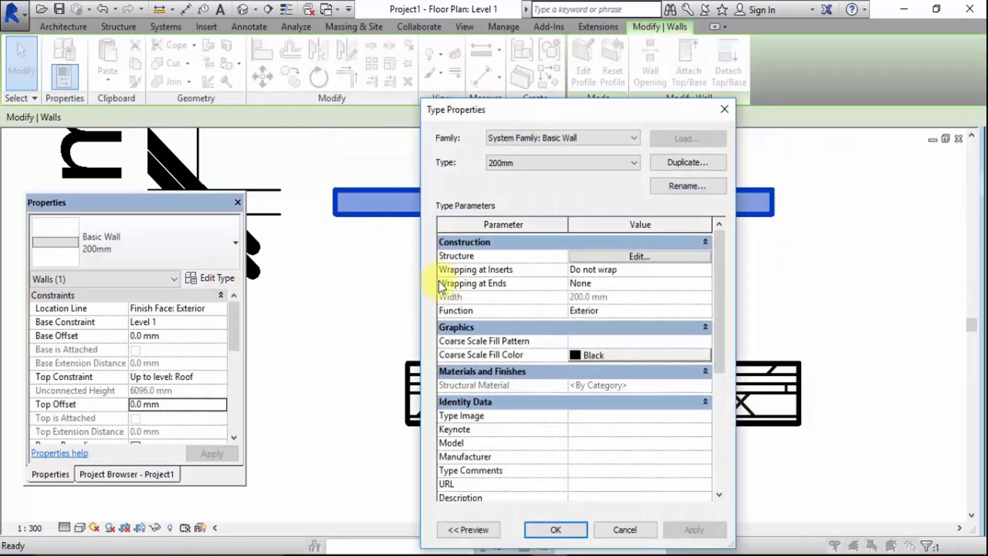
pyautogui.click(632, 257)
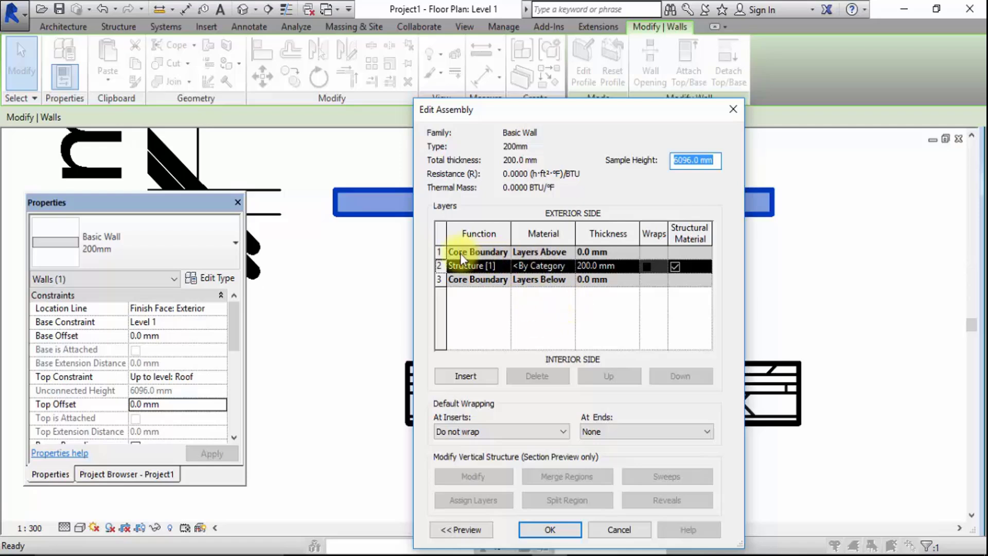
pyautogui.click(486, 295)
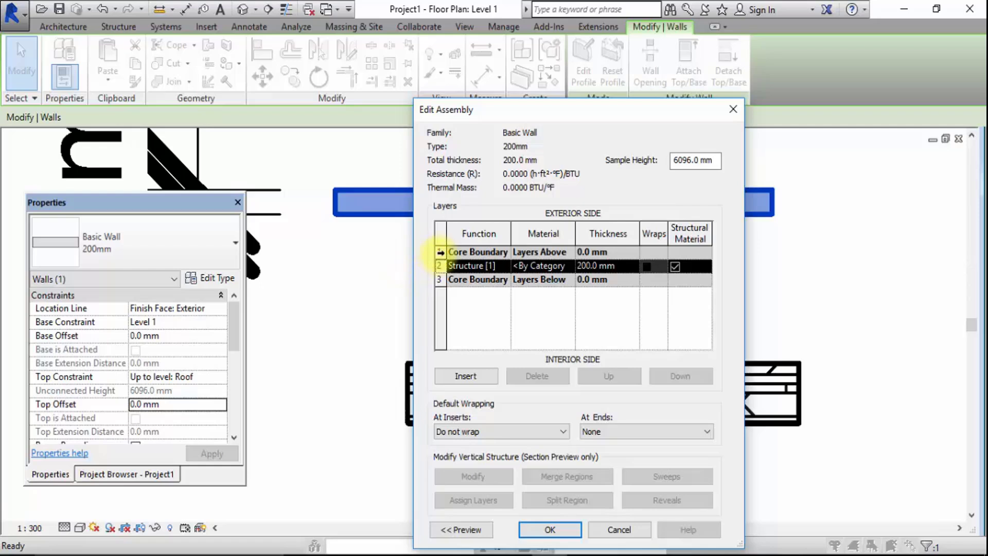
pyautogui.click(440, 252)
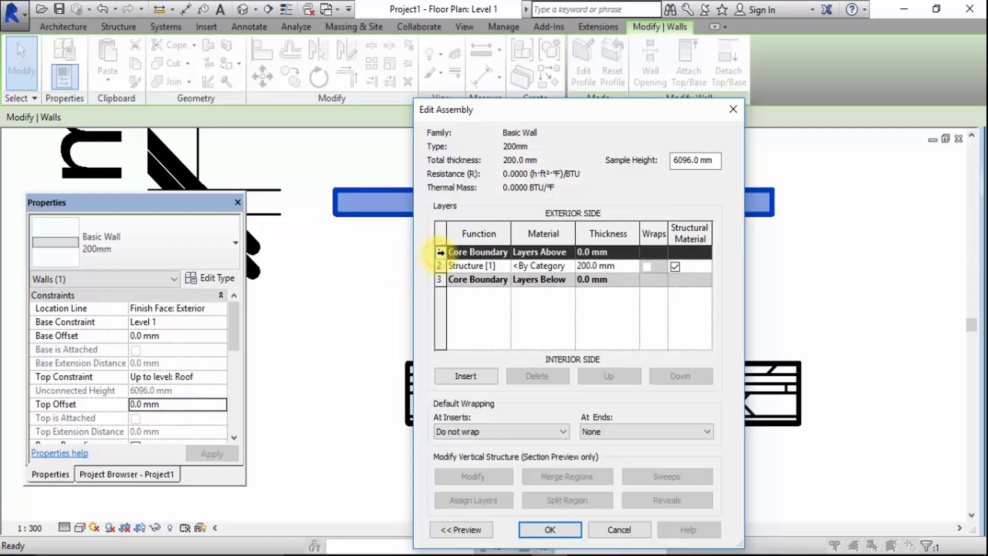
pyautogui.click(464, 372)
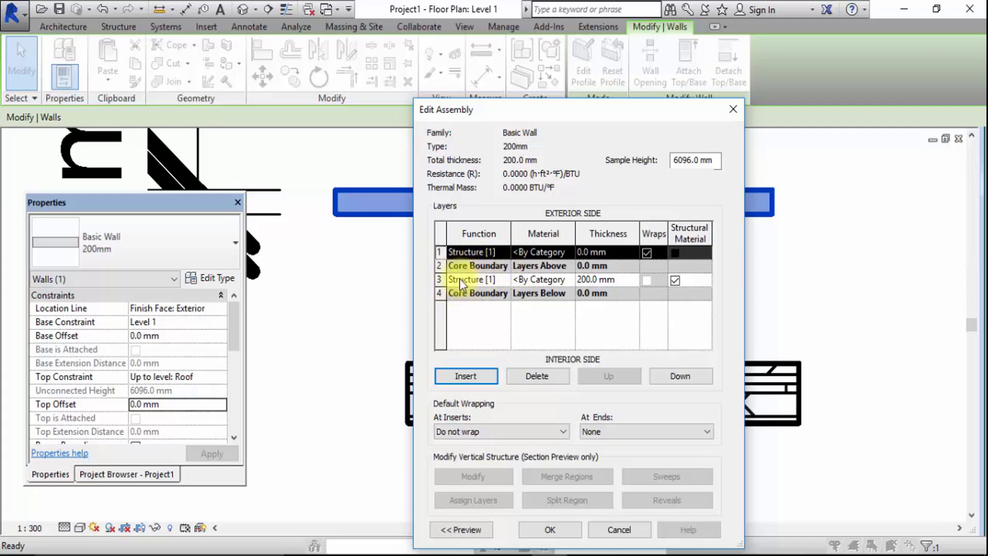
# Set the new exterior layer's function to Finish 1 [4] and its thickness to 20 mm
pyautogui.click(506, 252)
pyautogui.click(479, 298)
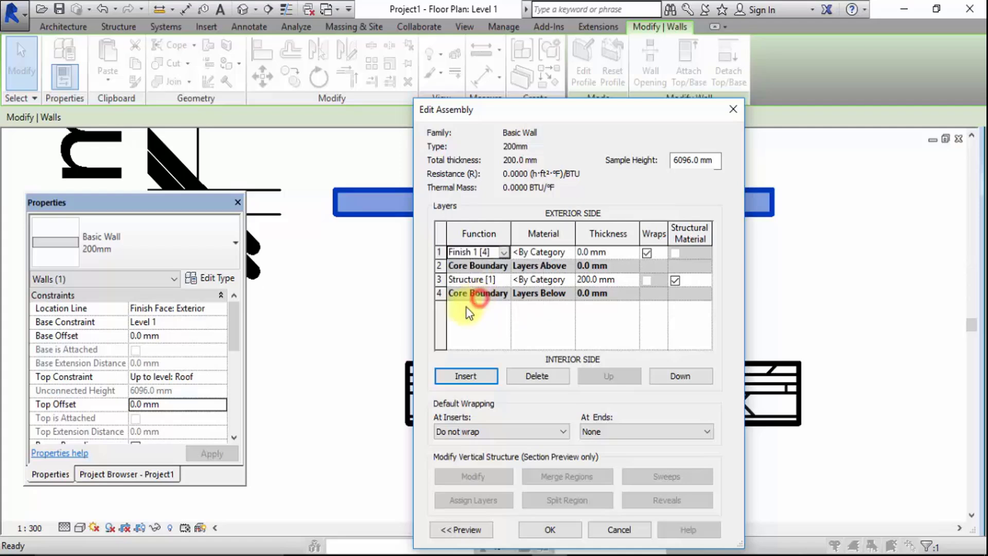
pyautogui.click(594, 252)
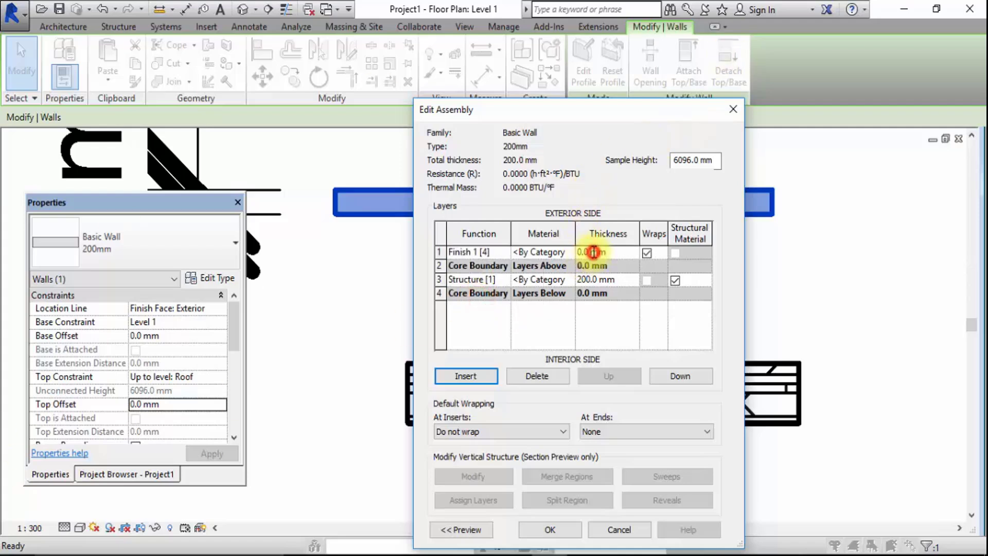
pyautogui.write('20')
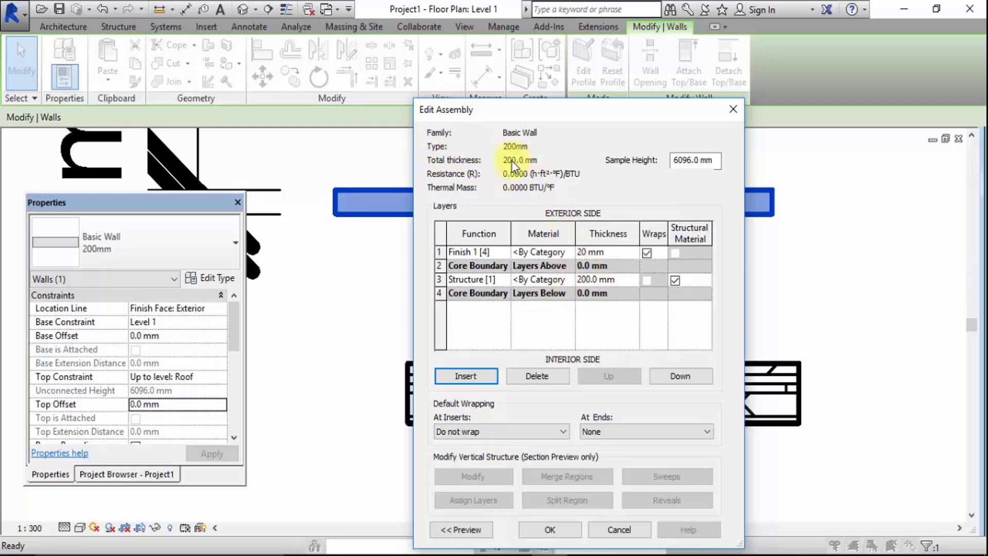
# Set the 200mm wall type's Structure layer thickness to 1800 mm and accept the assembly
pyautogui.click(583, 280)
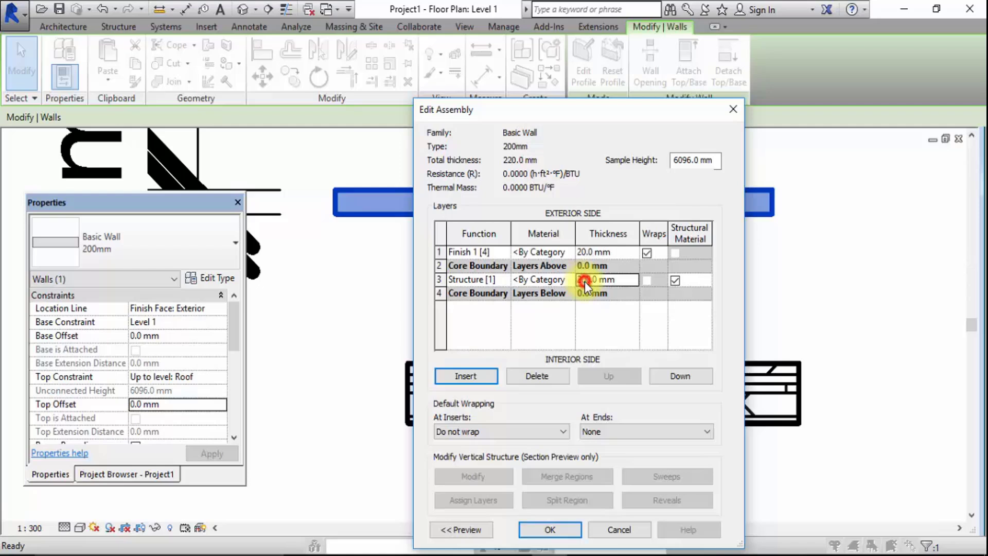
pyautogui.moveTo(583, 281); pyautogui.dragTo(577, 280)
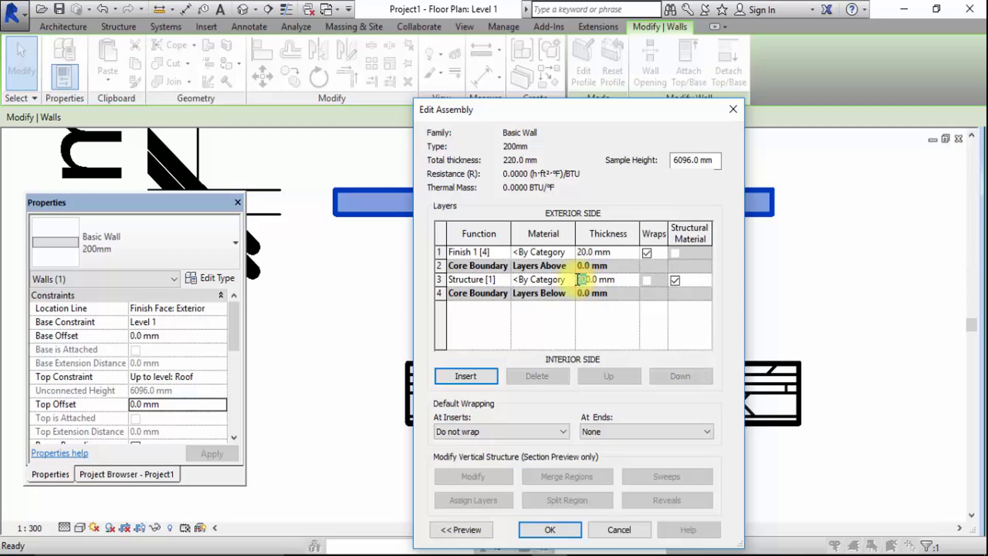
pyautogui.write('18')
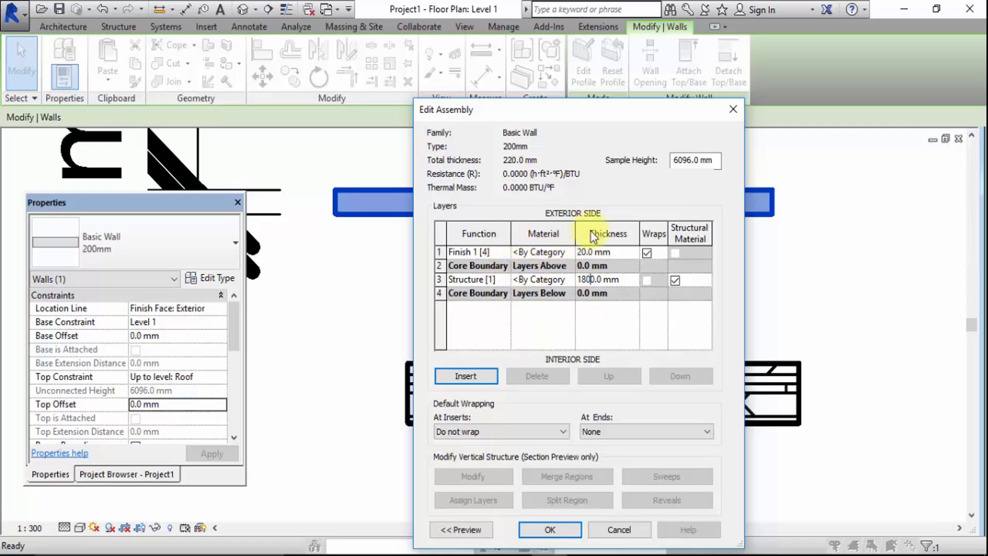
pyautogui.click(543, 526)
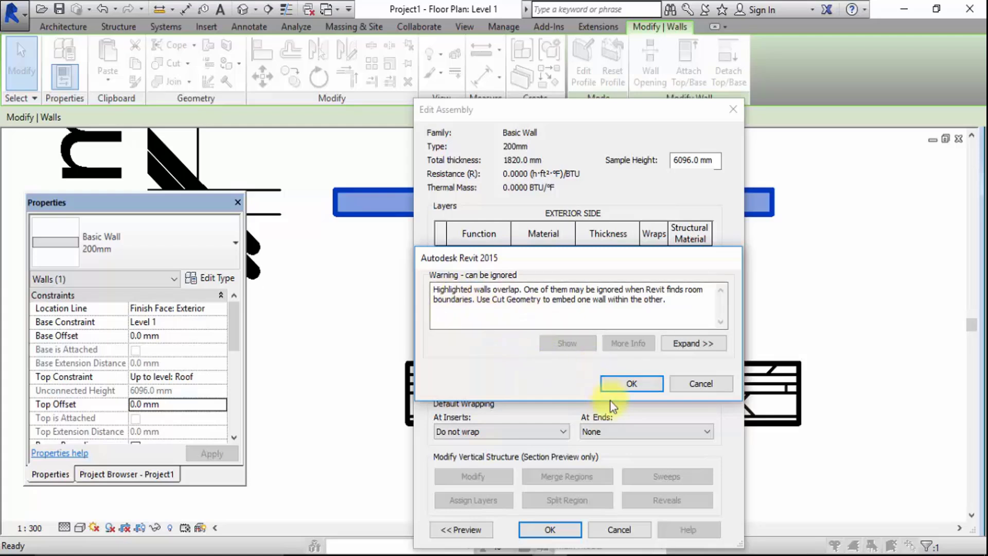
pyautogui.click(615, 383)
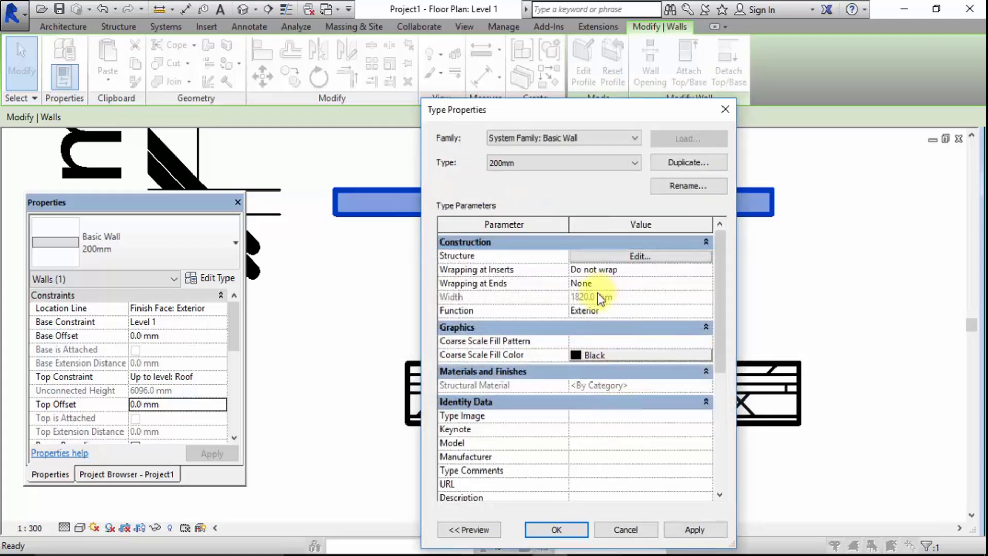
# Reopen the 200mm wall type's structure and set the Structure layer thickness to 180 mm
pyautogui.click(624, 258)
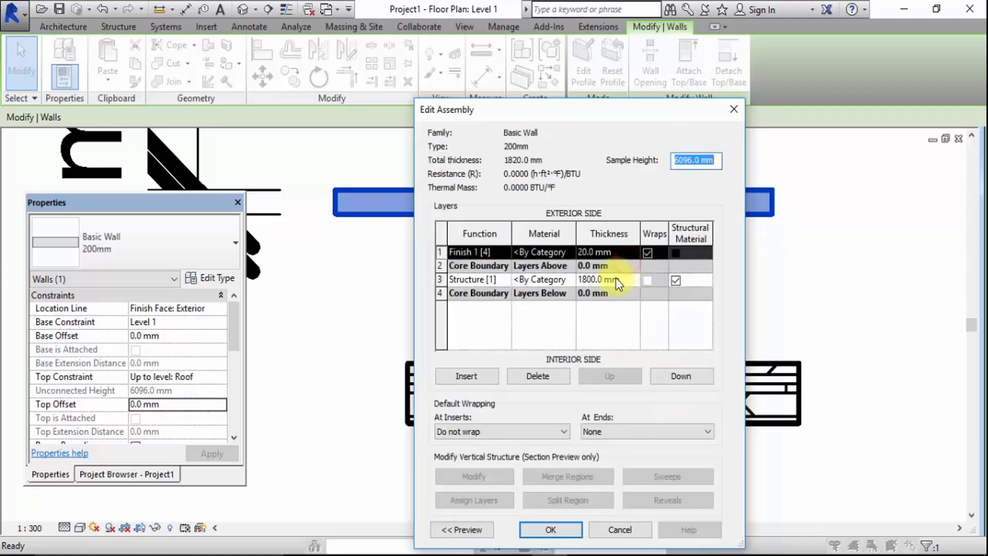
pyautogui.click(600, 279)
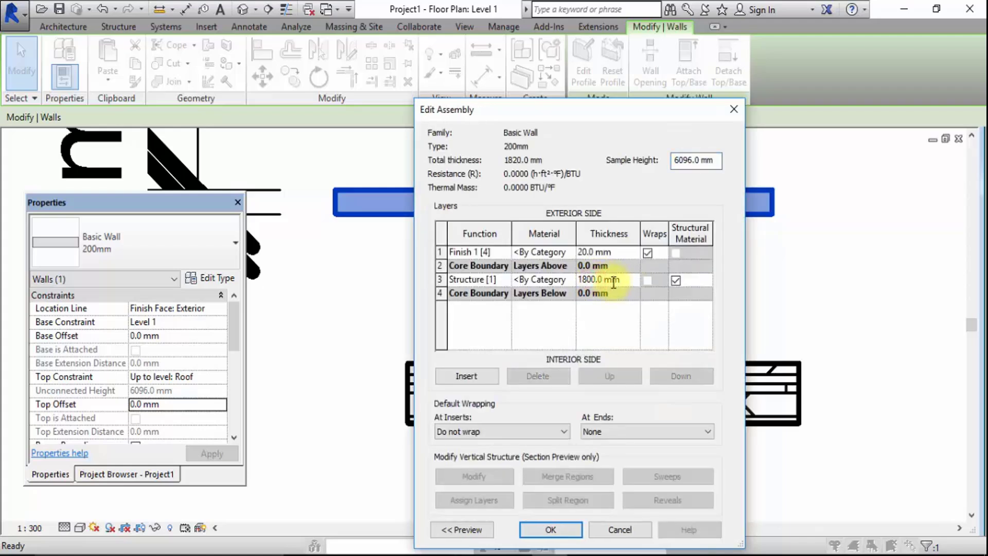
pyautogui.press('BackSpace')
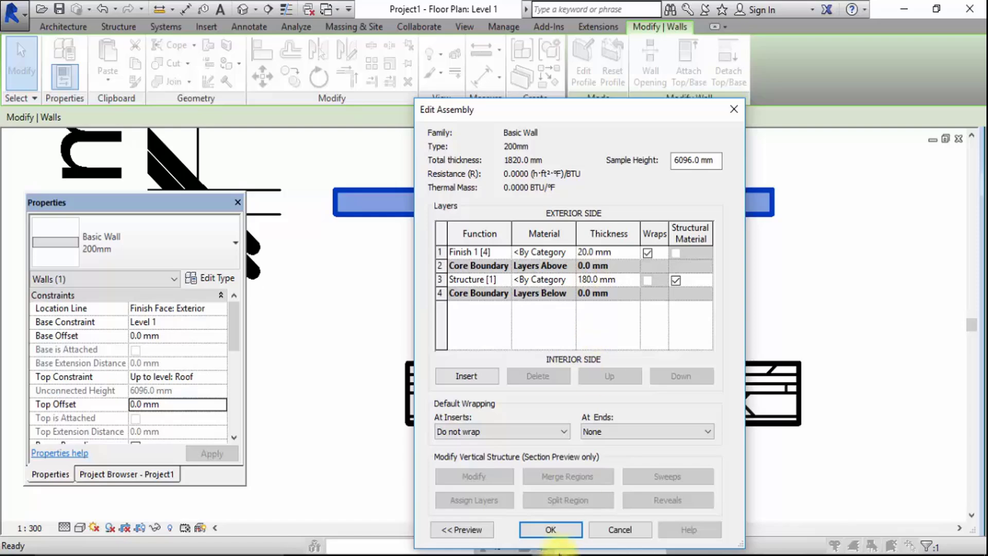
# Accept the 200mm wall type's edited assembly and type properties, and clear the wall selection
pyautogui.click(551, 529)
pyautogui.click(575, 531)
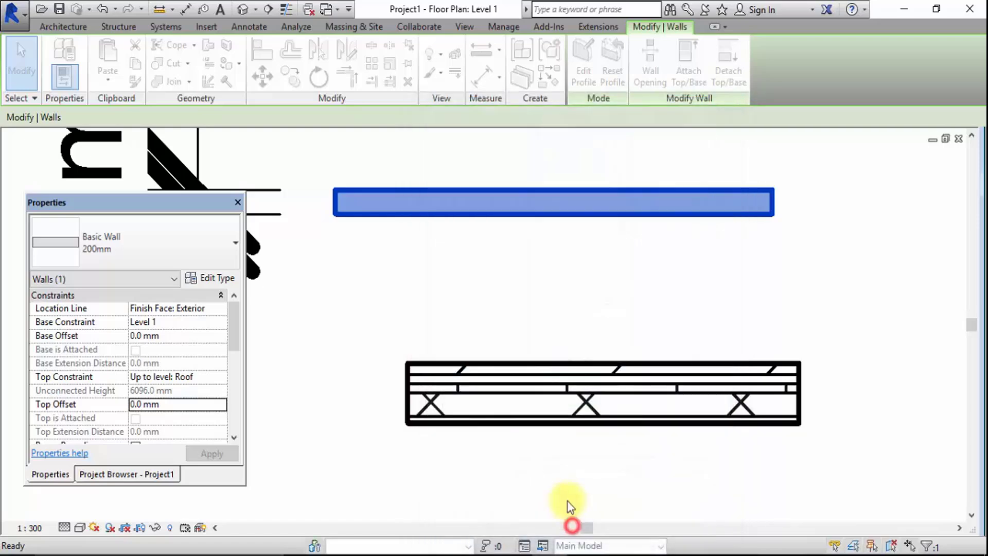
pyautogui.click(563, 314)
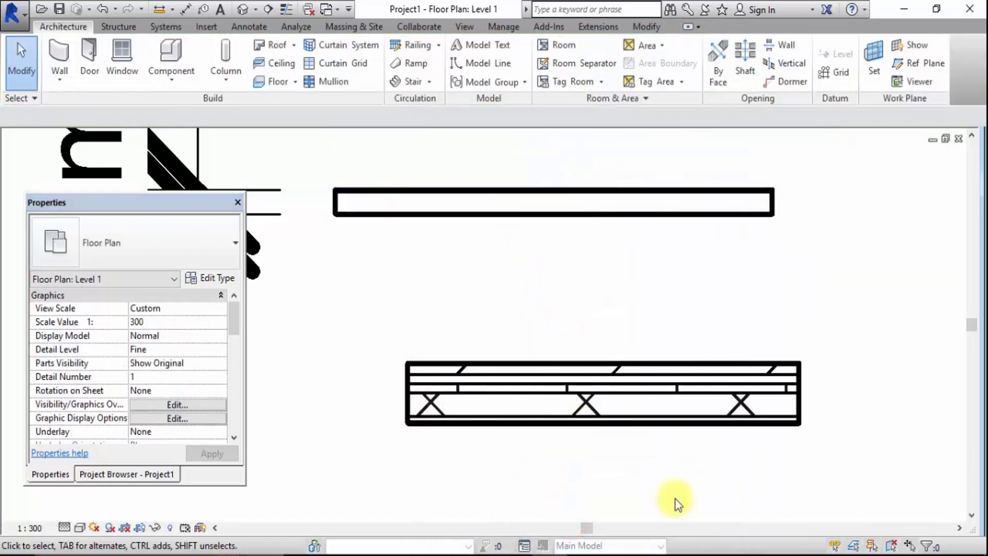
# Set the Level 1 floor plan's detail level to Fine
pyautogui.scroll(-5, 560, 293)
pyautogui.scroll(4, 557, 270)
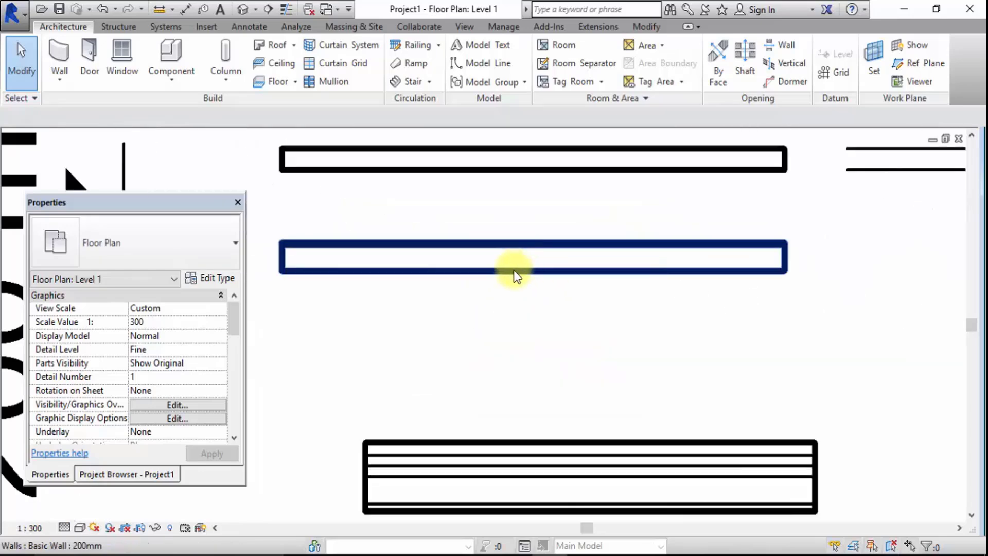
pyautogui.click(520, 269)
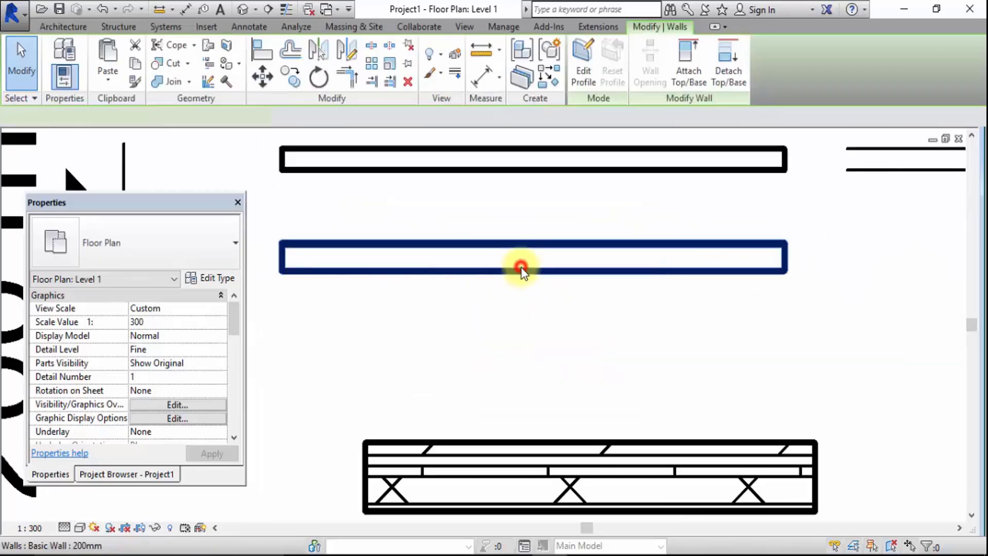
pyautogui.click(64, 528)
pyautogui.click(74, 512)
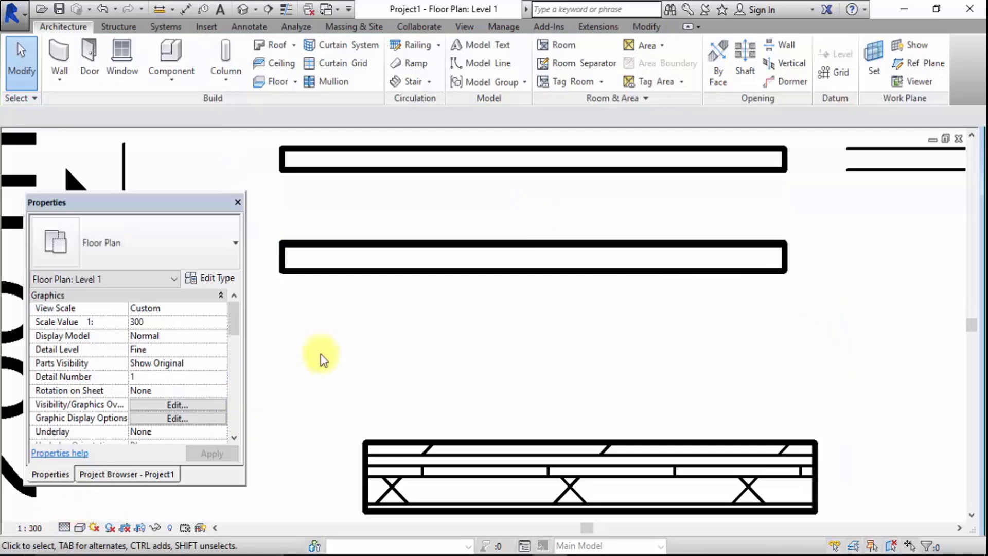
pyautogui.click(438, 316)
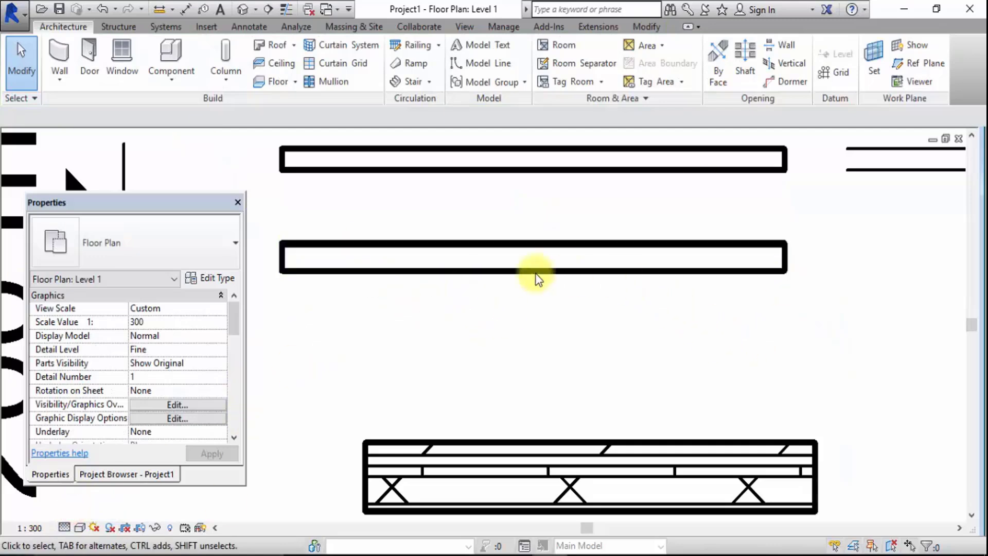
# Turn on Thin Lines and inspect the layer lines of the 200mm wall in the plan
pyautogui.click(285, 9)
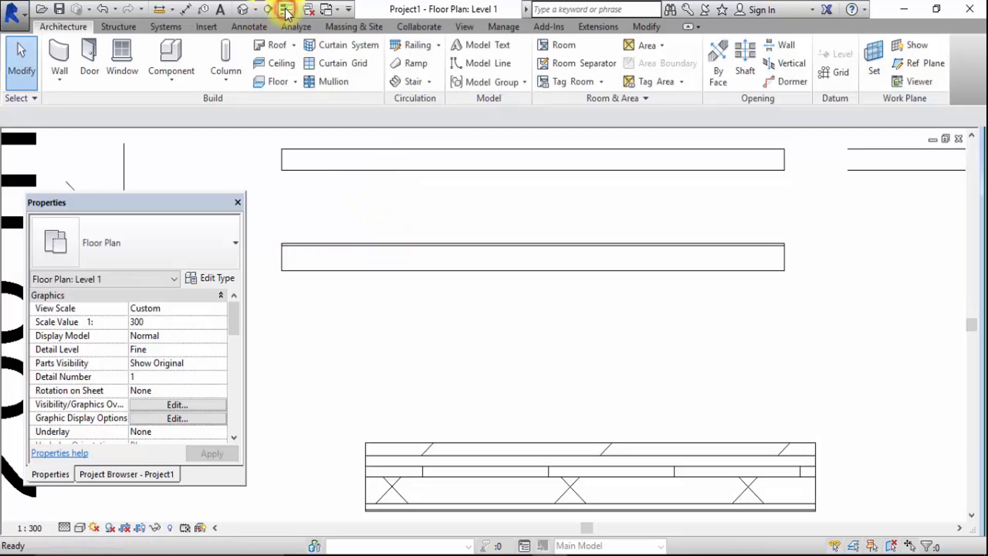
pyautogui.scroll(3, 371, 243)
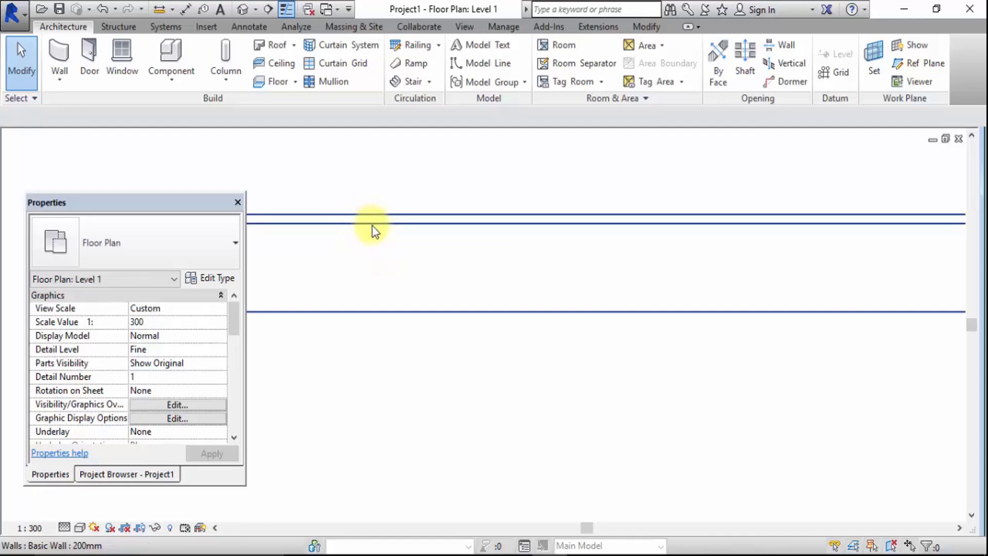
pyautogui.scroll(-3, 508, 261)
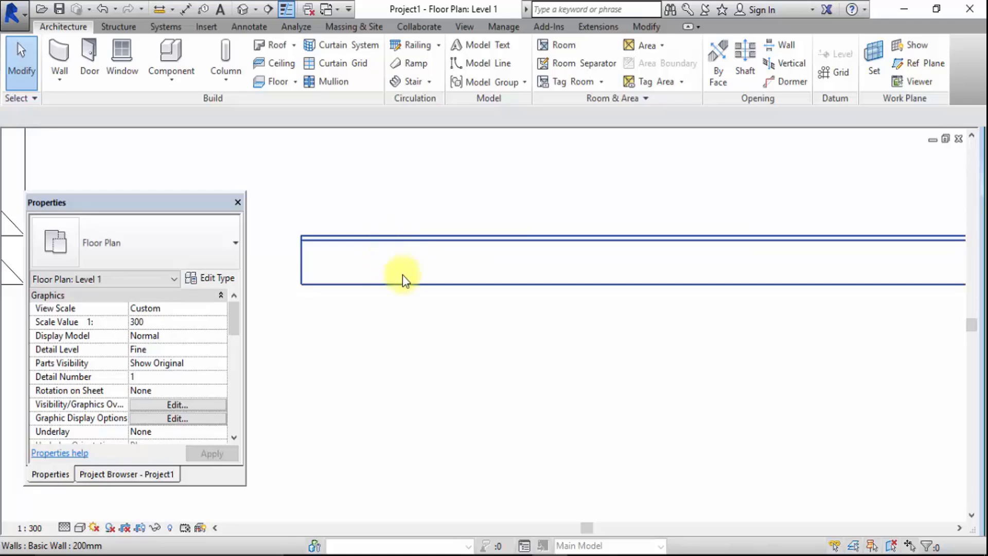
pyautogui.scroll(-3, 414, 304)
pyautogui.scroll(3, 418, 307)
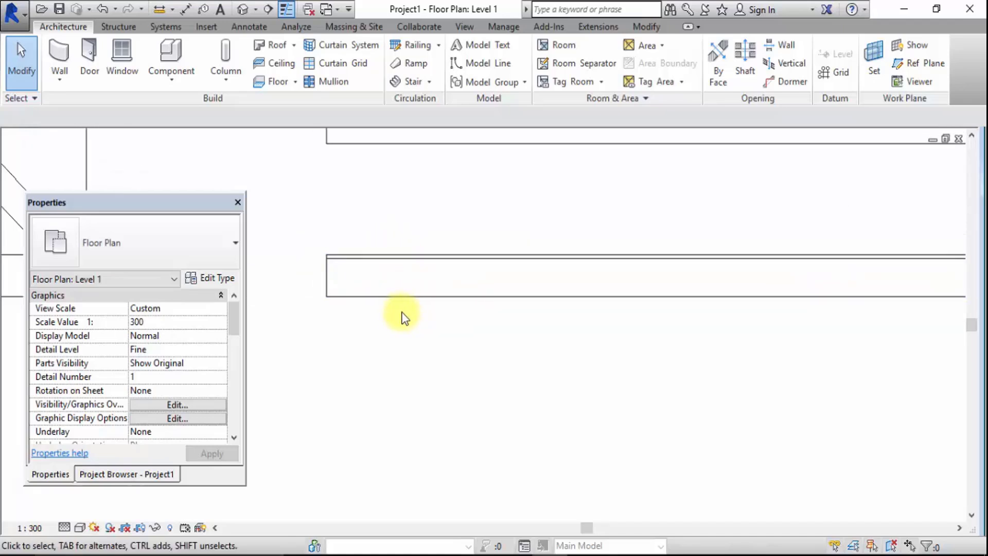
# Insert a new layer in the 200mm wall type's structure and move it below the interior core boundary
pyautogui.click(421, 258)
pyautogui.click(215, 279)
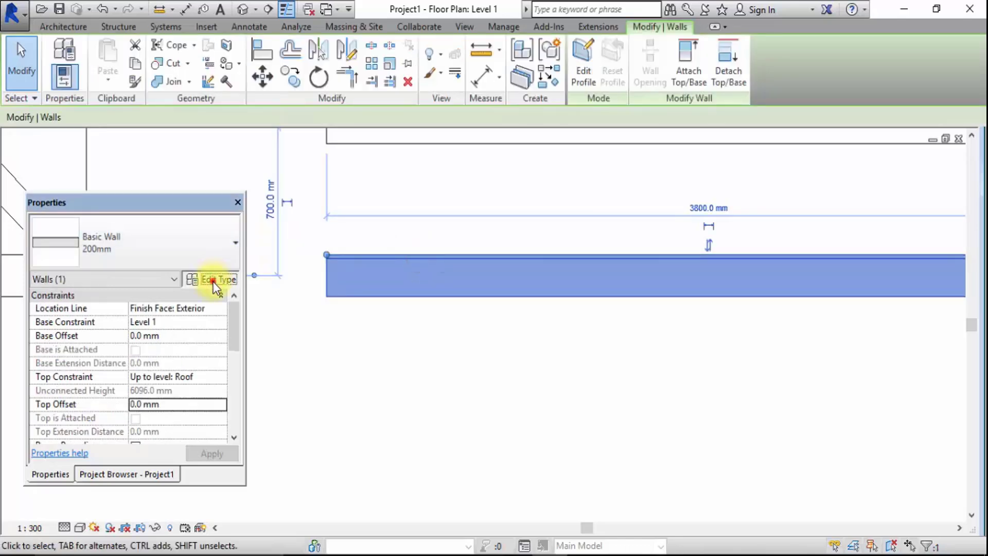
pyautogui.click(637, 256)
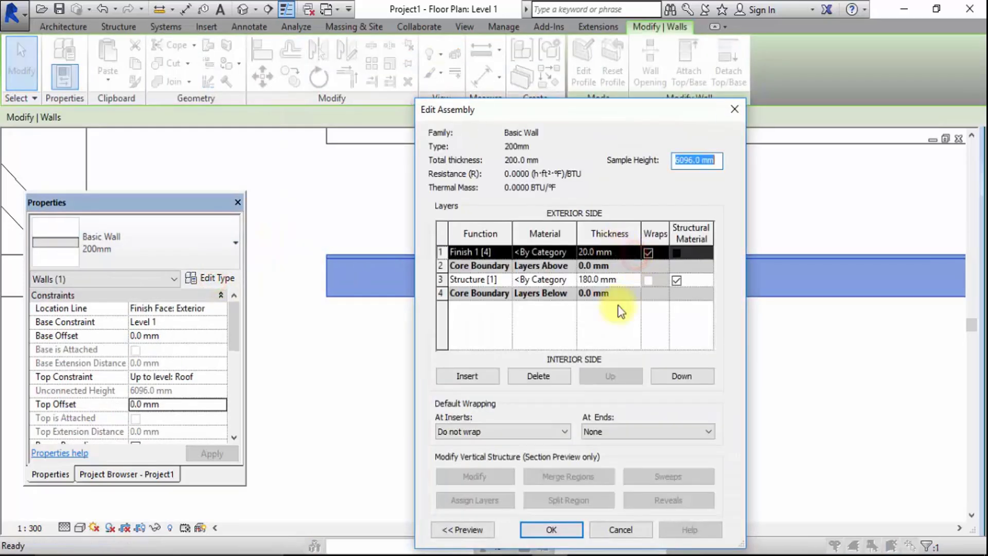
pyautogui.click(442, 294)
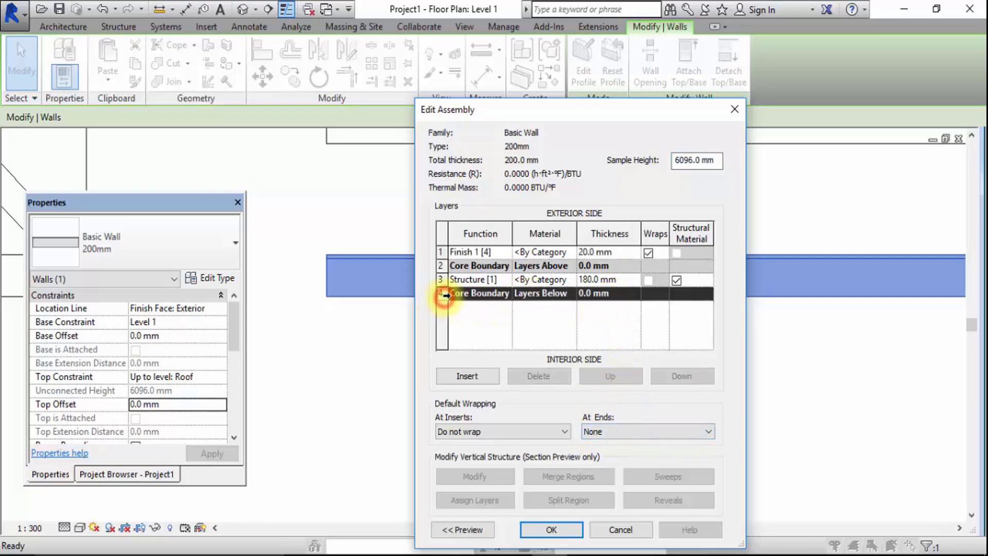
pyautogui.click(478, 379)
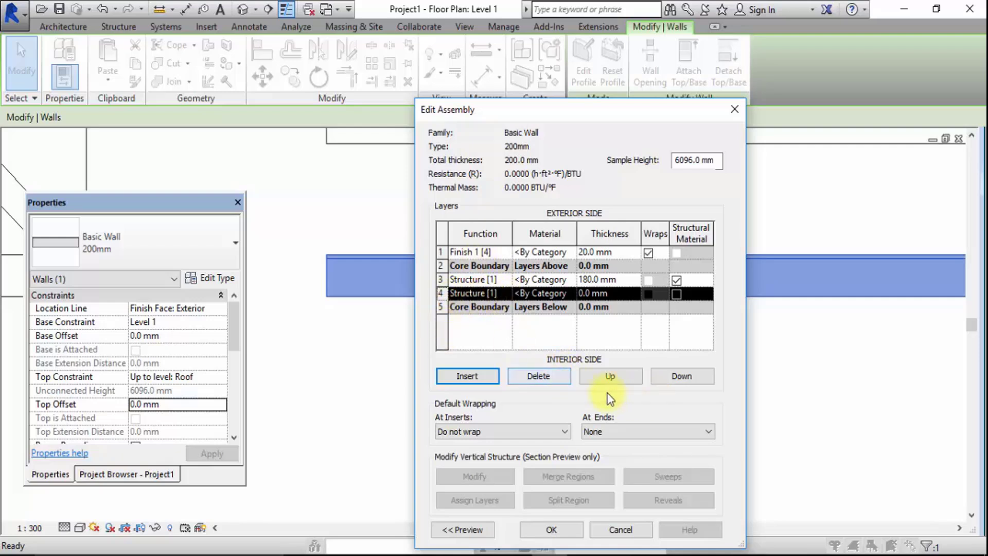
pyautogui.click(680, 378)
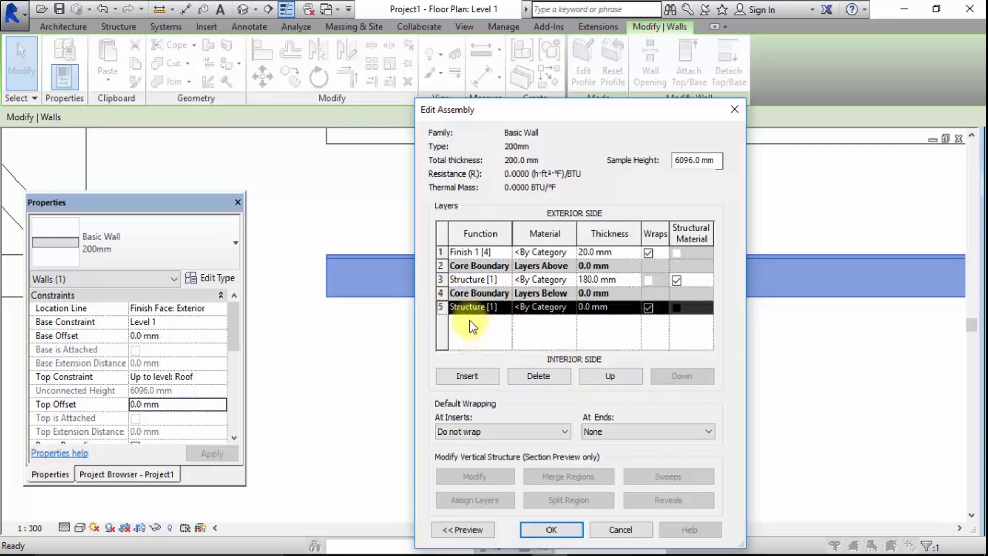
# Set the new interior layer's function to Finish 1 [4] and its thickness to 30 mm
pyautogui.click(503, 308)
pyautogui.click(505, 308)
pyautogui.click(473, 355)
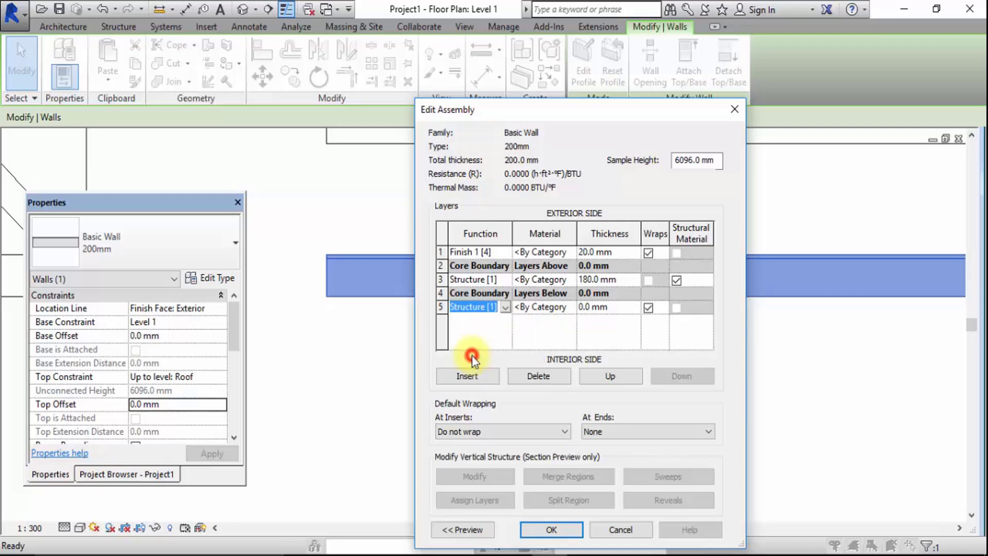
pyautogui.click(585, 310)
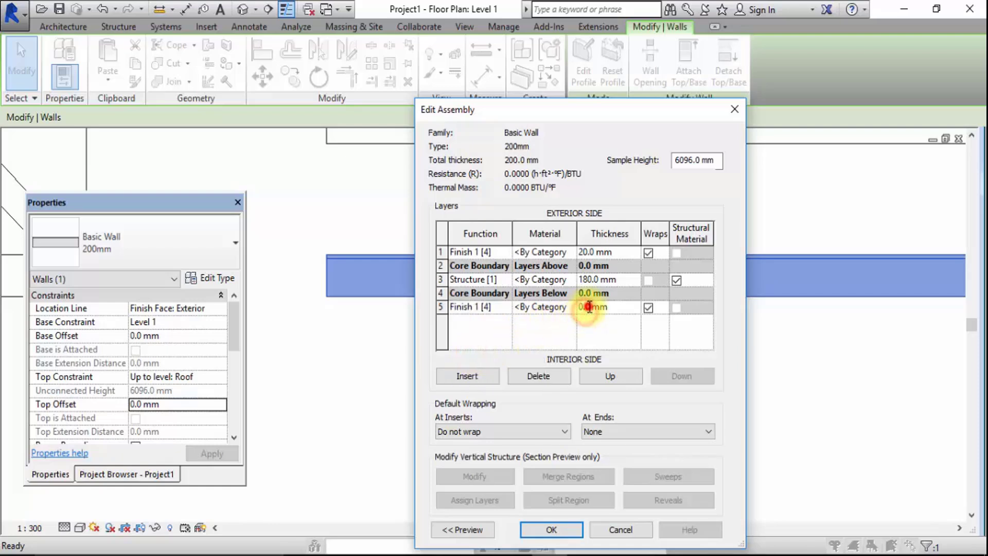
pyautogui.write('50')
pyautogui.click(582, 306)
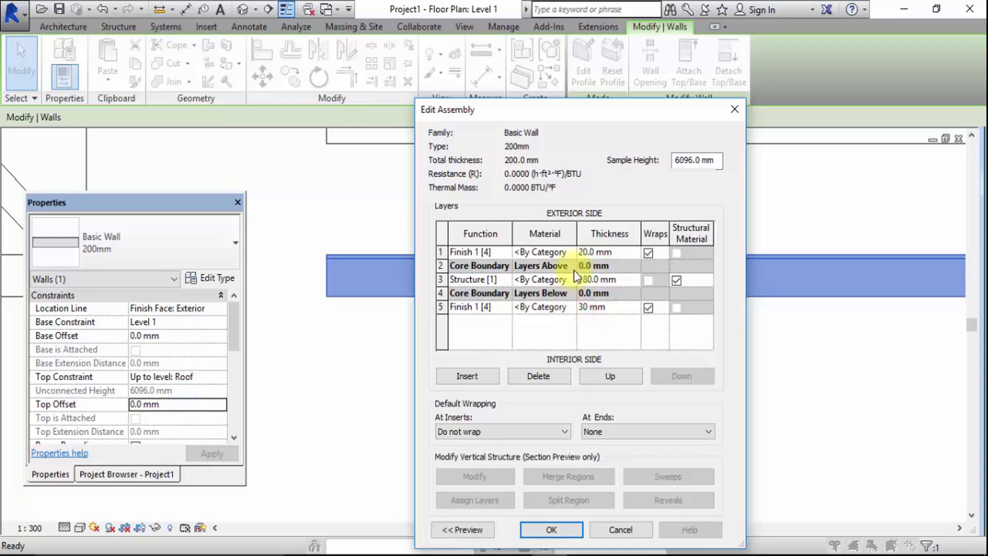
# Set the 200mm wall type's Structure layer thickness to 150 mm and accept the assembly and type properties
pyautogui.click(587, 280)
pyautogui.press('BackSpace')
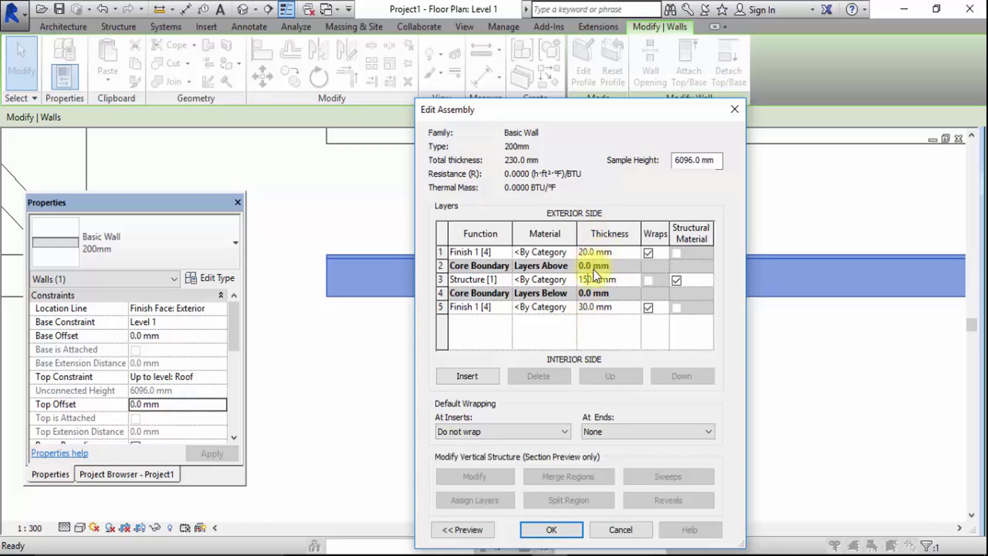
pyautogui.click(551, 529)
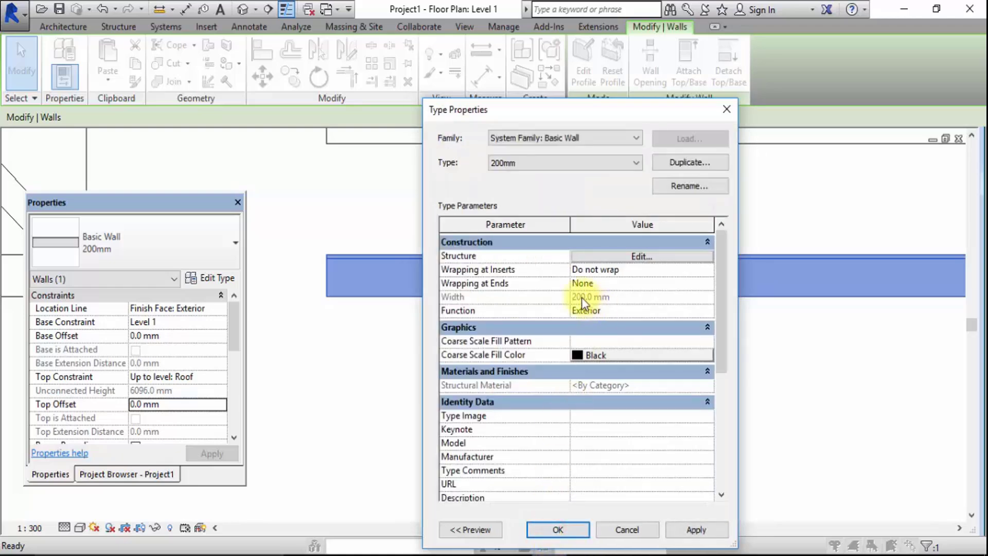
pyautogui.click(556, 529)
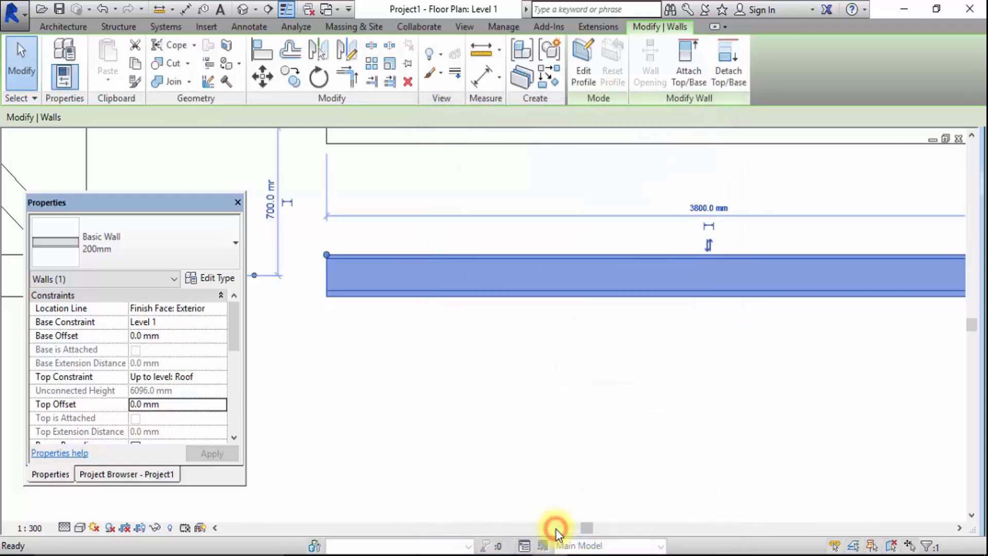
pyautogui.click(492, 360)
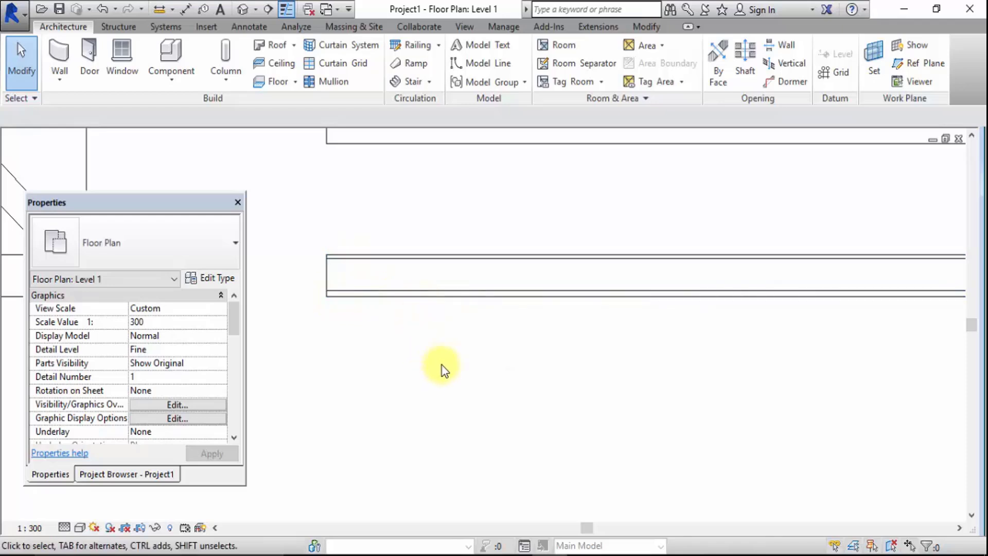
# Reopen the 200mm wall type's structure and choose the Brick, Common material for its Structure layer
pyautogui.scroll(-1, 441, 366)
pyautogui.scroll(2, 505, 302)
pyautogui.scroll(-1, 703, 338)
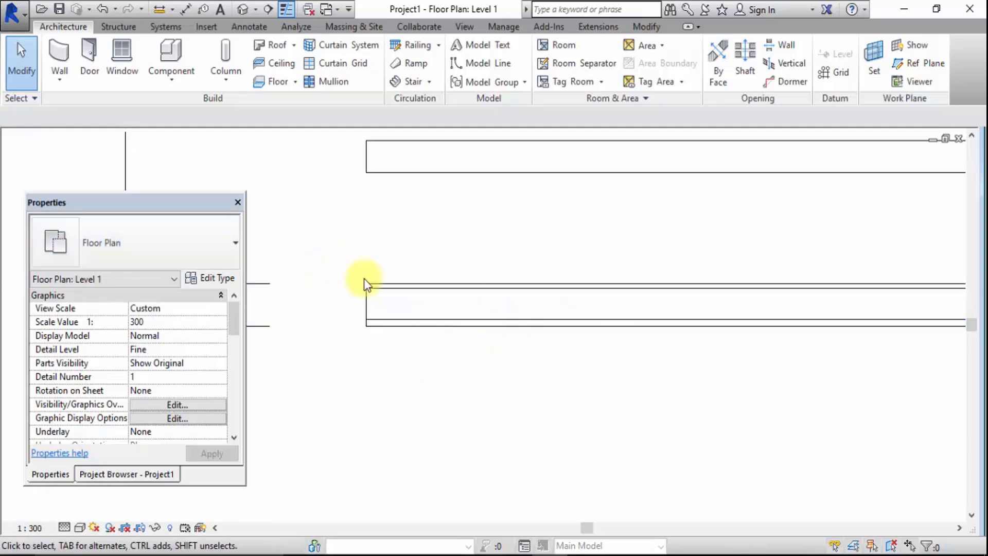
pyautogui.click(396, 283)
pyautogui.click(211, 278)
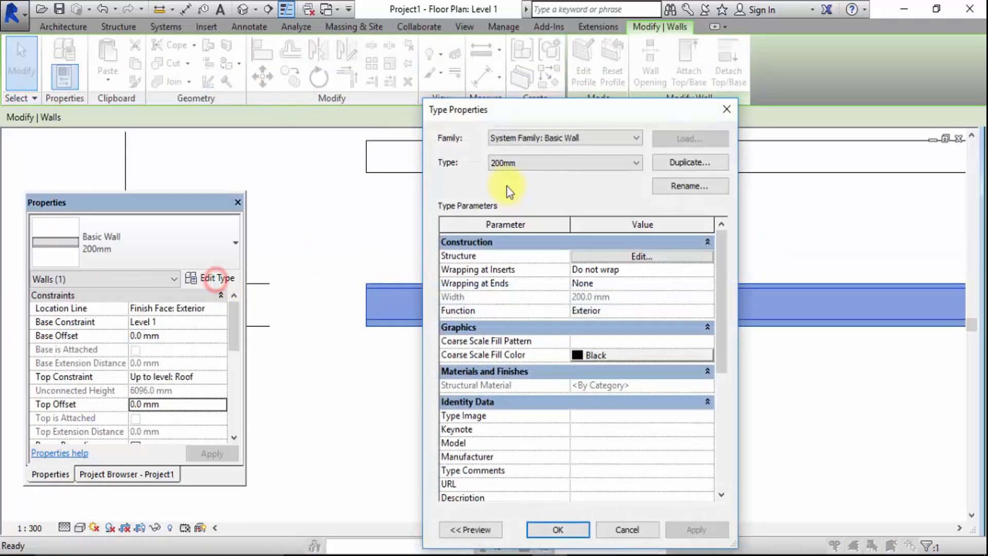
pyautogui.click(672, 257)
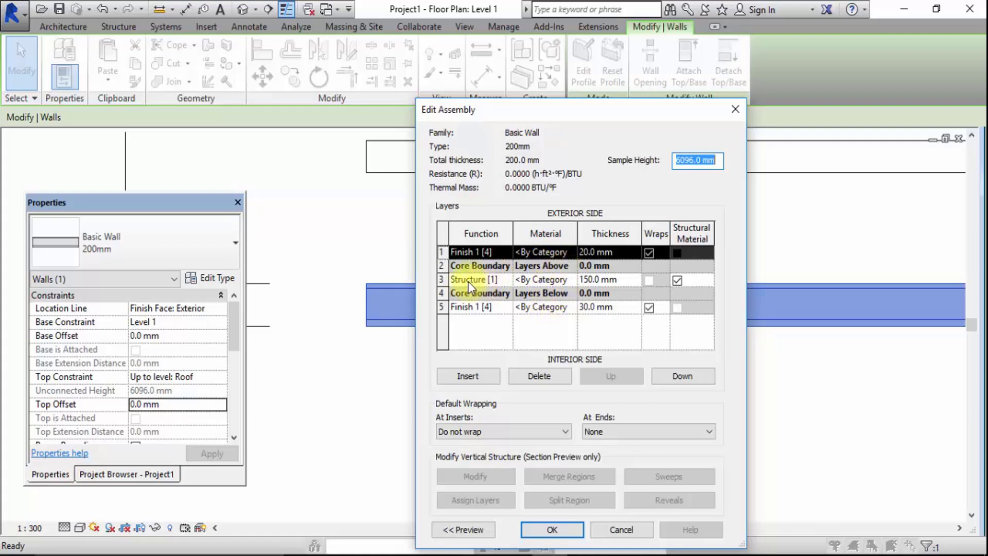
pyautogui.click(571, 281)
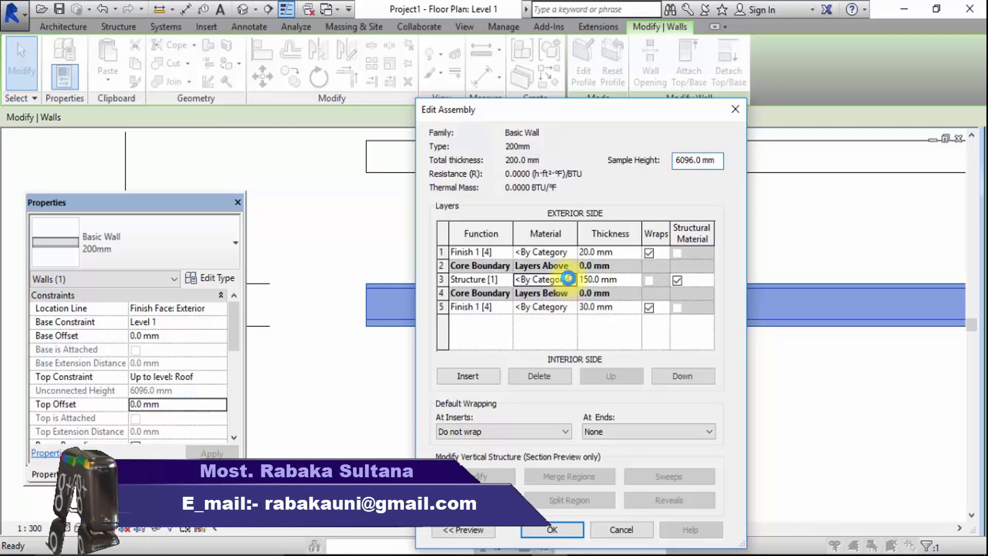
pyautogui.click(570, 279)
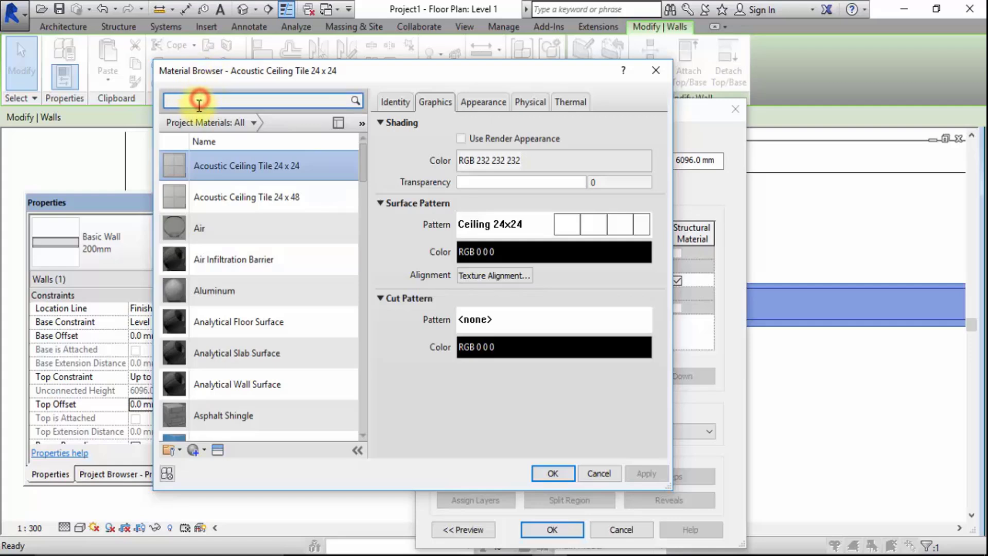
pyautogui.write('bri')
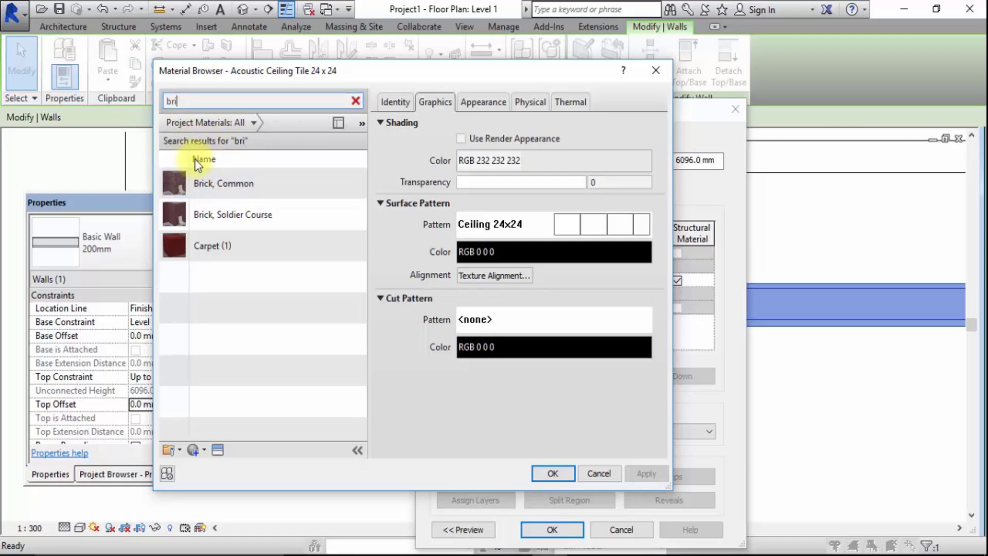
pyautogui.click(220, 189)
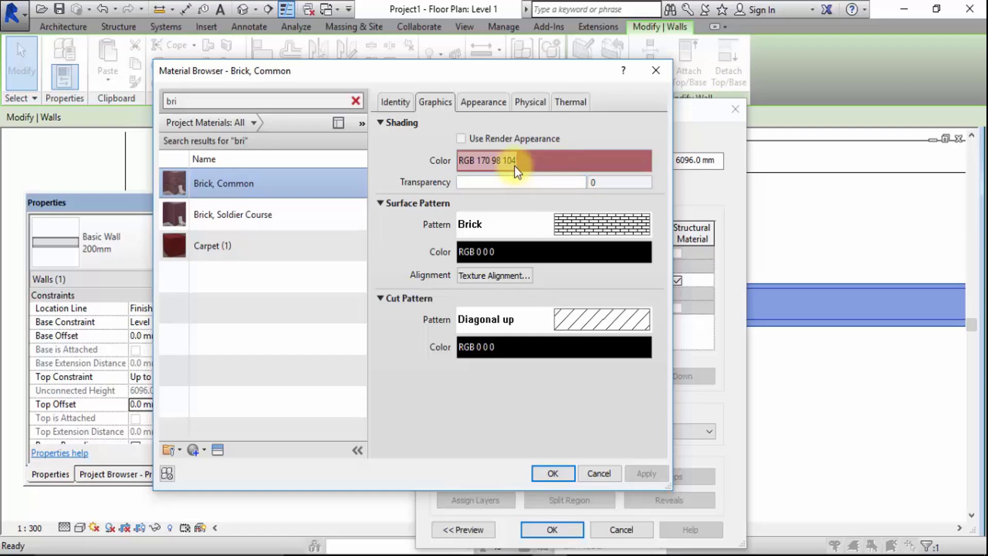
# Enable Use Render Appearance for the Brick, Common material's shading and accept the material
pyautogui.click(481, 104)
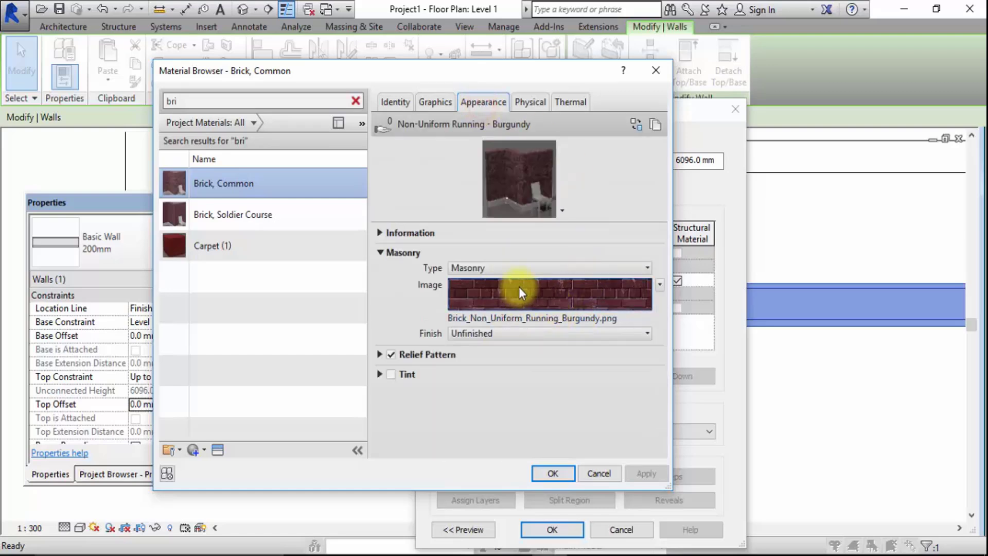
pyautogui.click(440, 102)
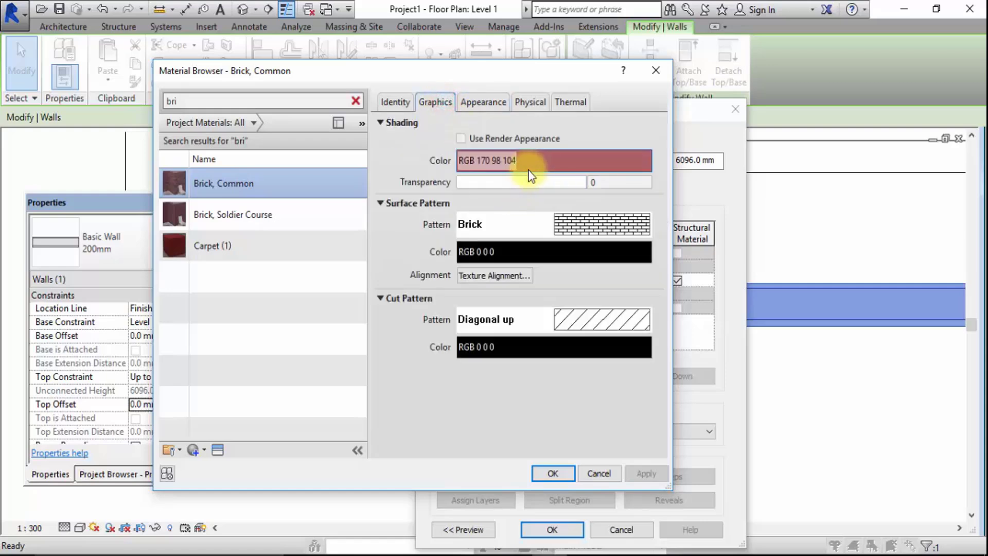
pyautogui.click(460, 138)
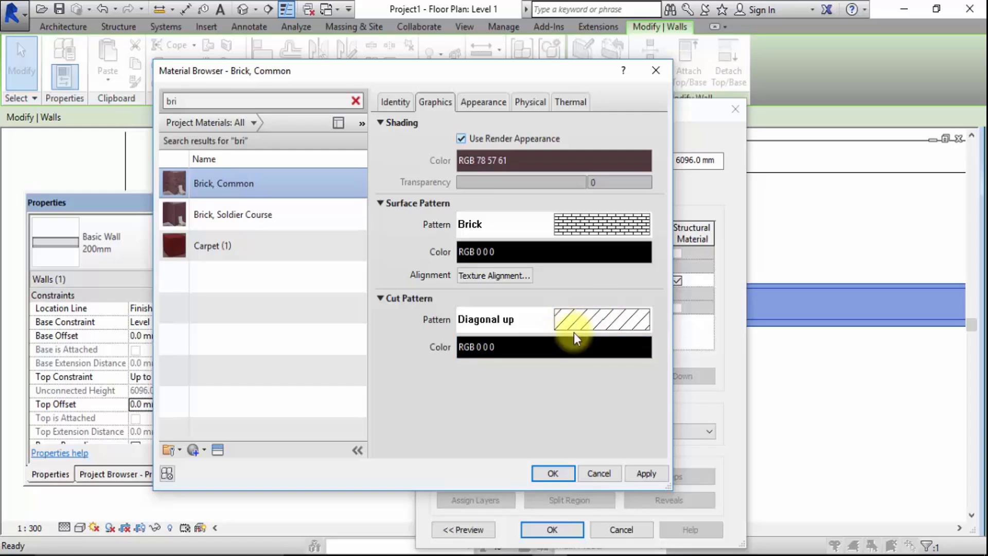
pyautogui.click(563, 471)
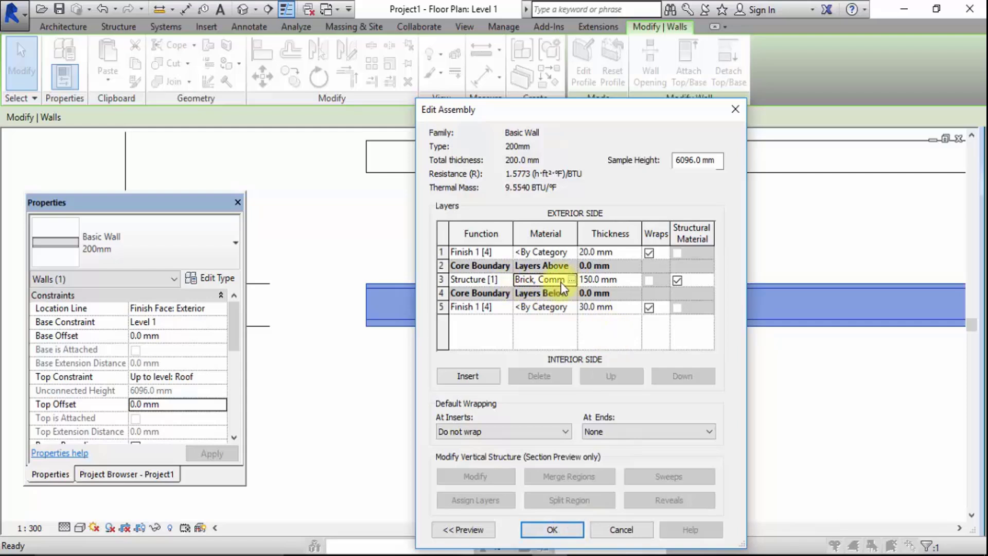
# Search the materials for "pai" and choose Finish - White for the 20 mm exterior finish layer
pyautogui.click(545, 251)
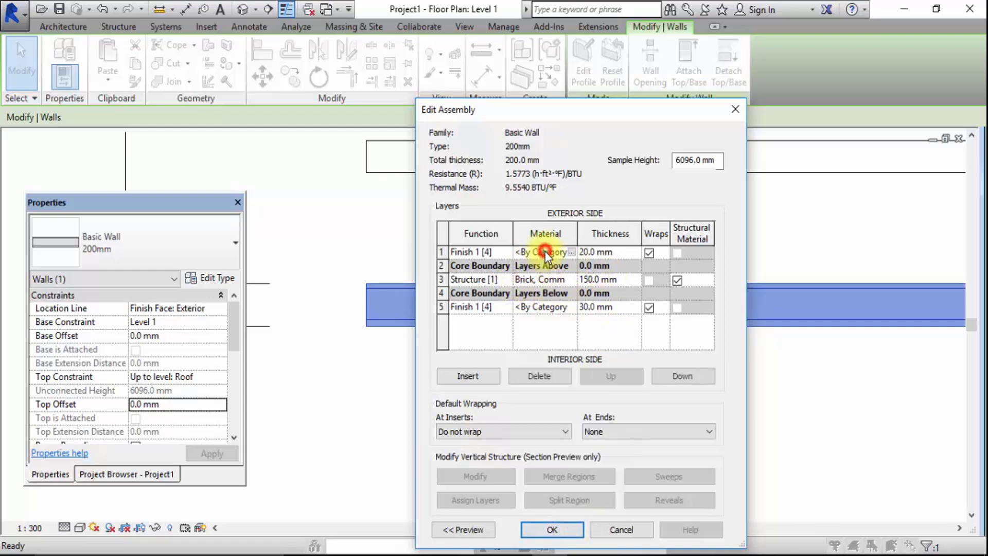
pyautogui.click(573, 252)
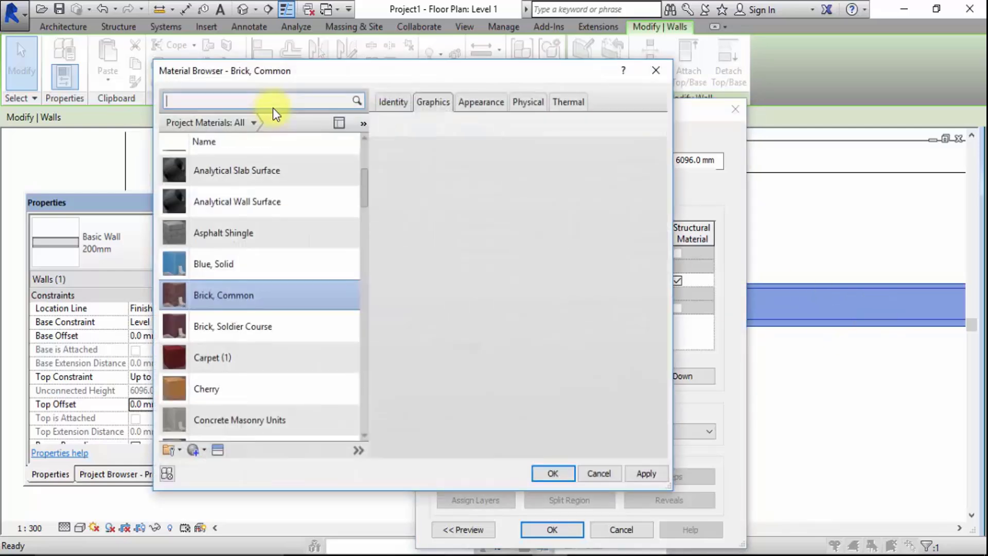
pyautogui.scroll(-10, 282, 347)
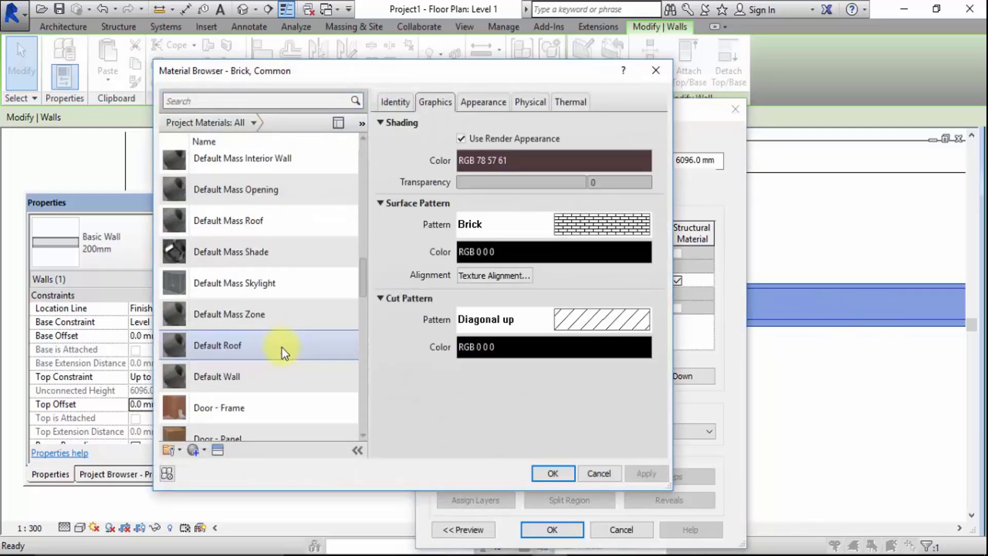
pyautogui.scroll(-5, 270, 324)
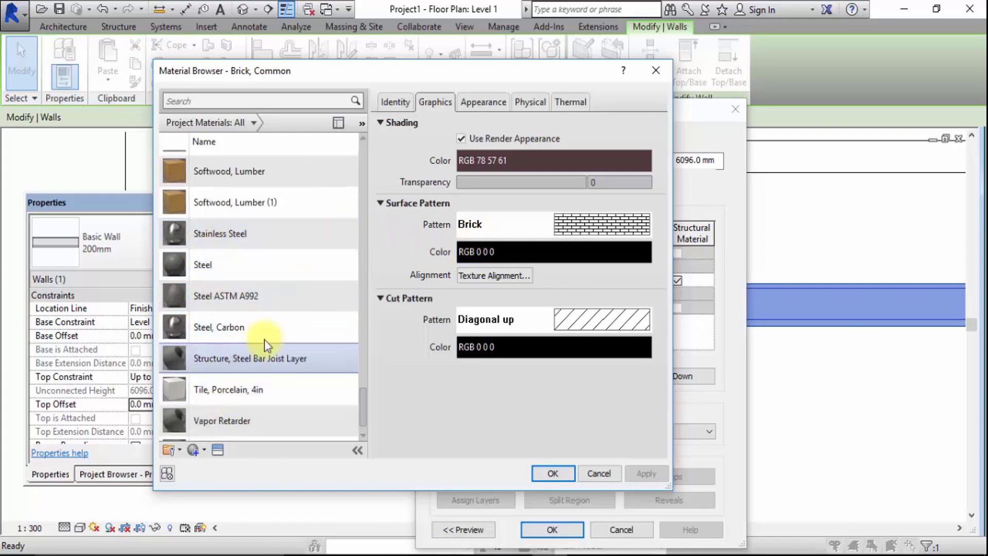
pyautogui.scroll(1, 242, 257)
pyautogui.click(197, 101)
pyautogui.write('pa')
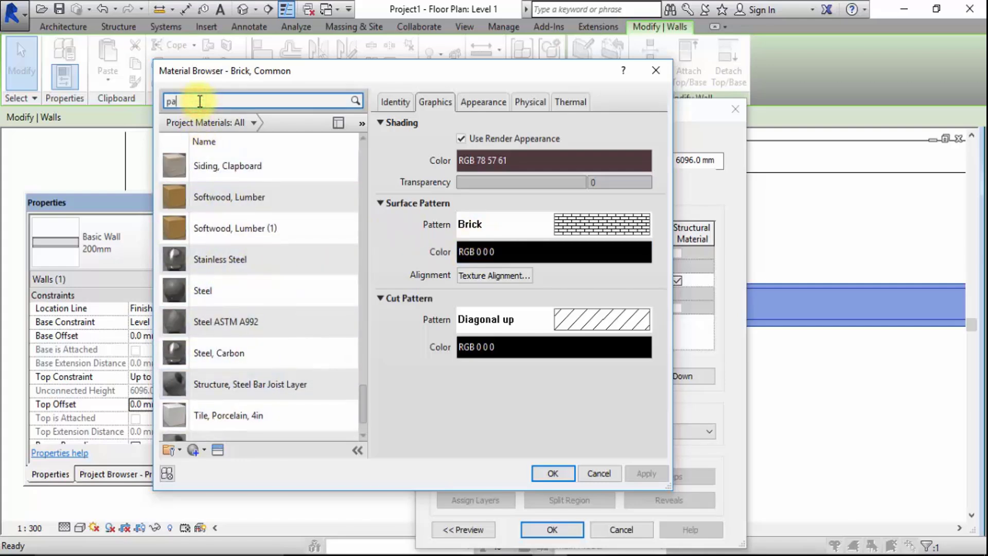
pyautogui.write('i')
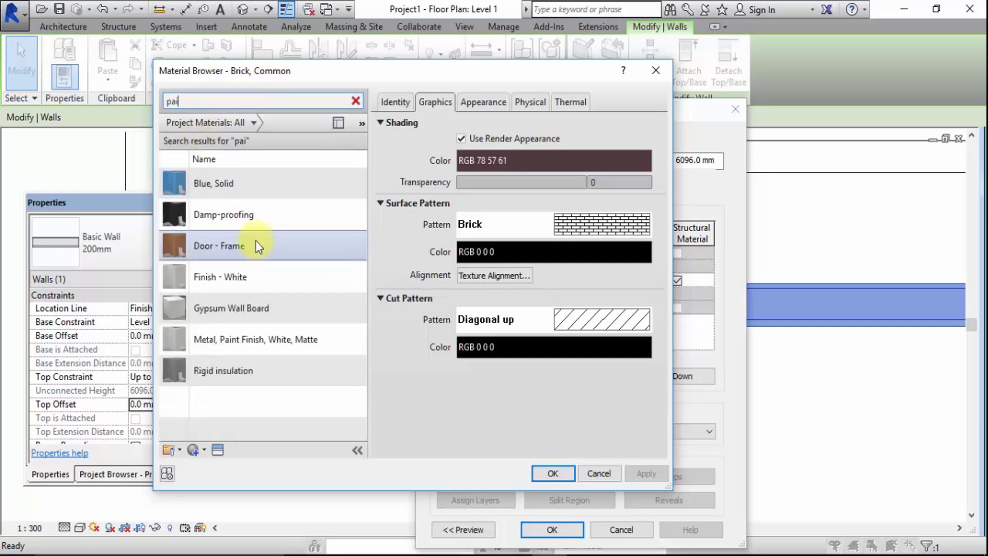
pyautogui.click(235, 279)
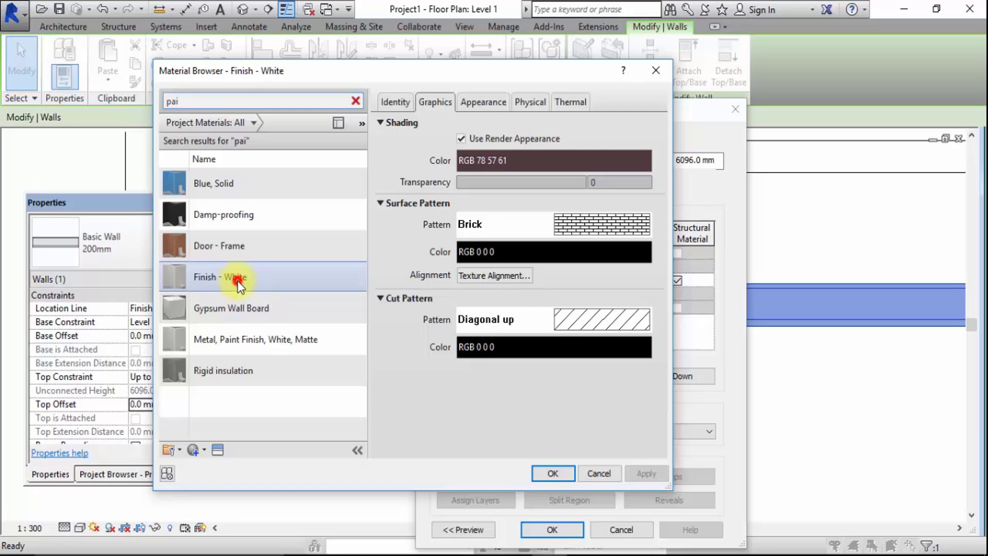
# Try to change the surface pattern color of the Finish - White material to a yellow hue
pyautogui.click(499, 254)
pyautogui.click(456, 192)
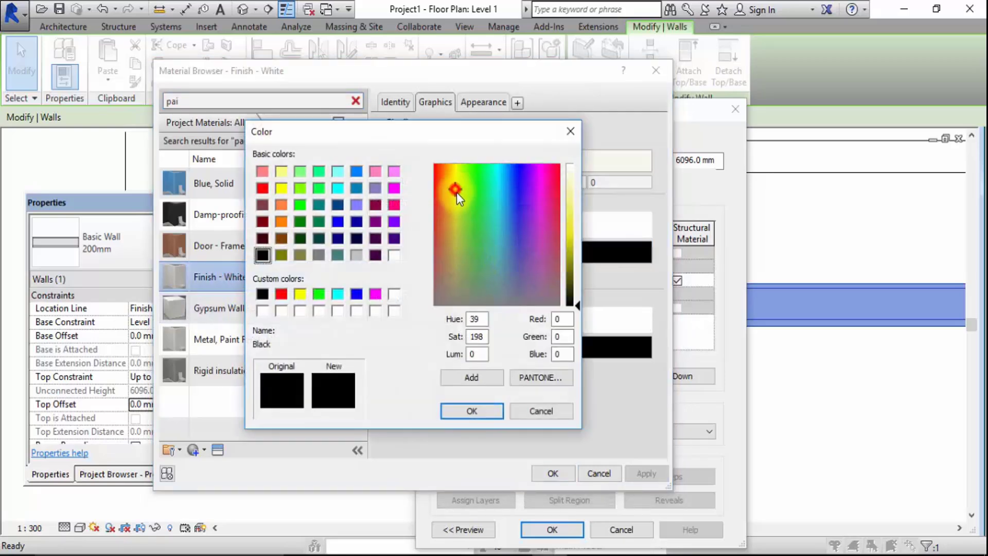
pyautogui.click(471, 412)
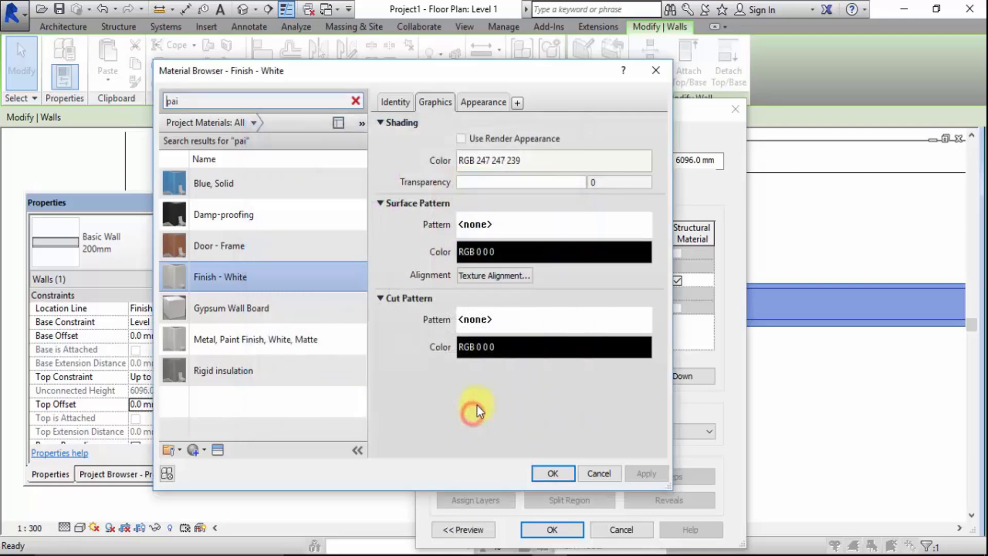
pyautogui.click(528, 252)
pyautogui.click(454, 176)
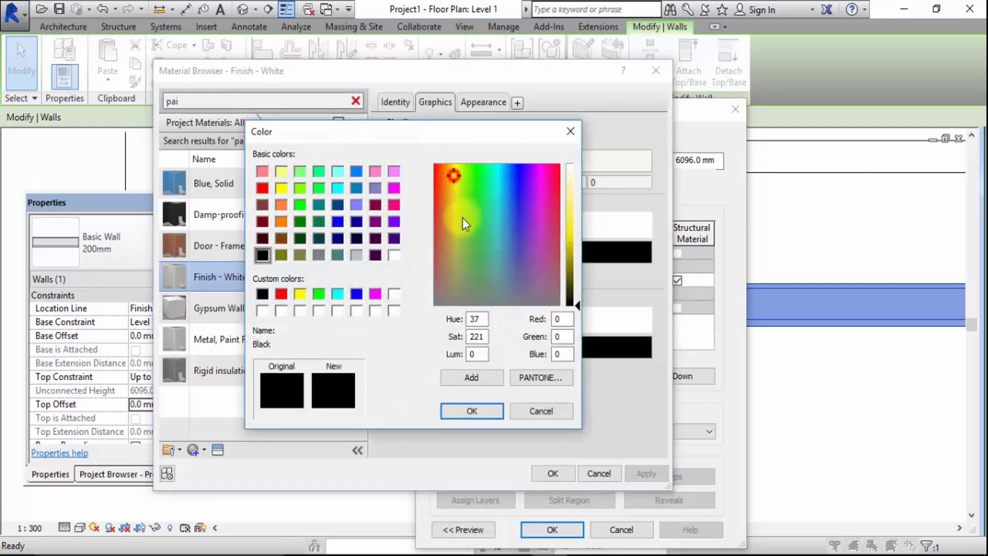
pyautogui.click(462, 379)
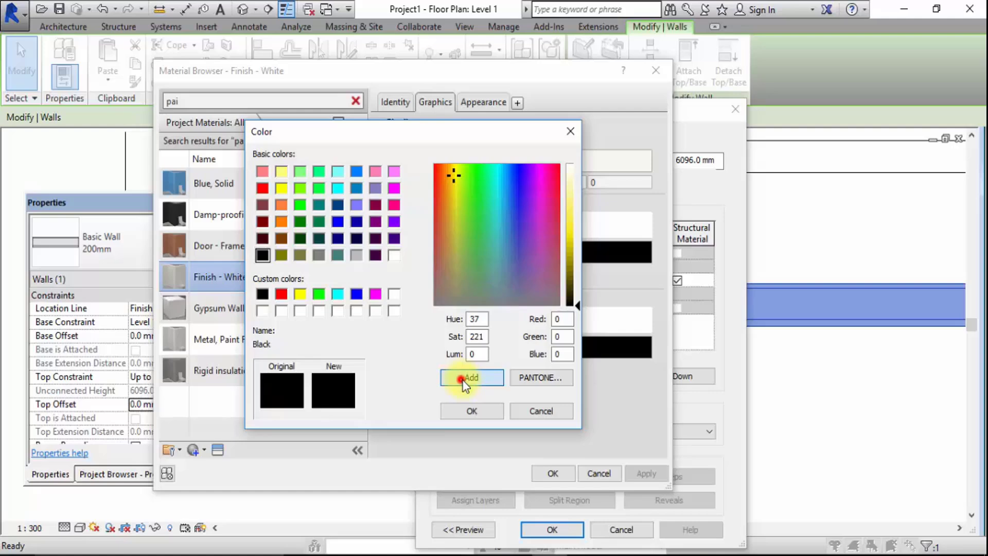
pyautogui.click(462, 412)
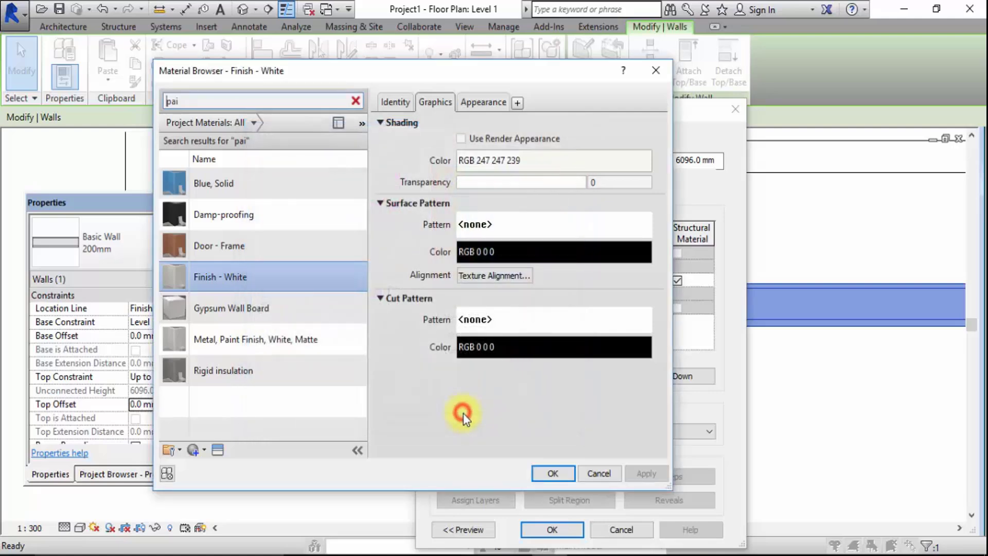
# Enable Use Render Appearance for Finish - White, set its wall paint color to RGB 247 243 174 and accept the material
pyautogui.click(462, 139)
pyautogui.click(478, 102)
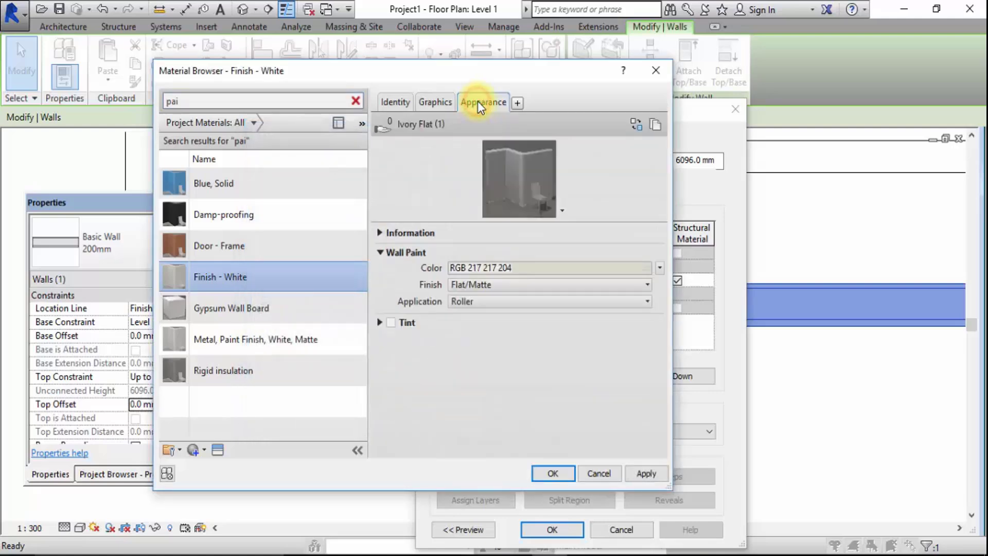
pyautogui.click(530, 270)
pyautogui.click(455, 192)
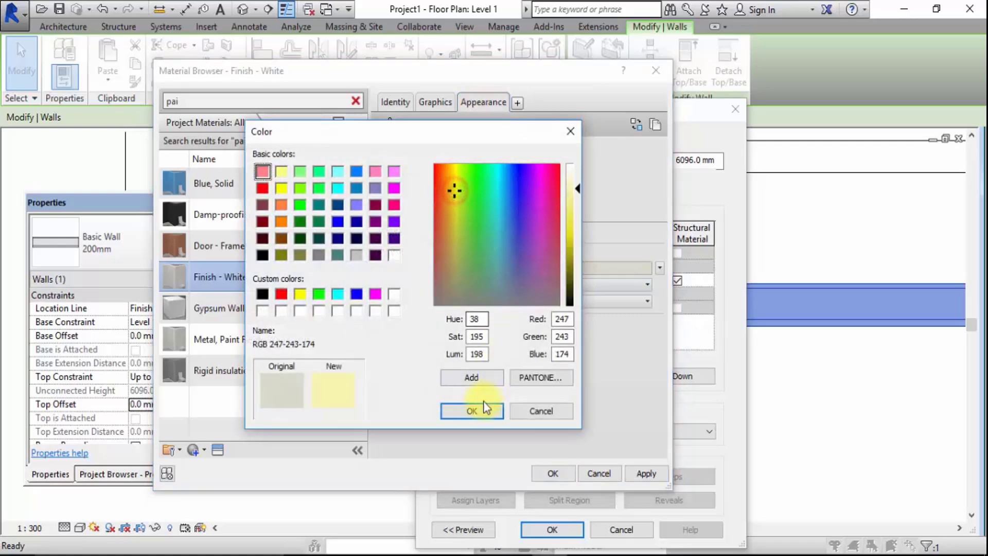
pyautogui.click(473, 413)
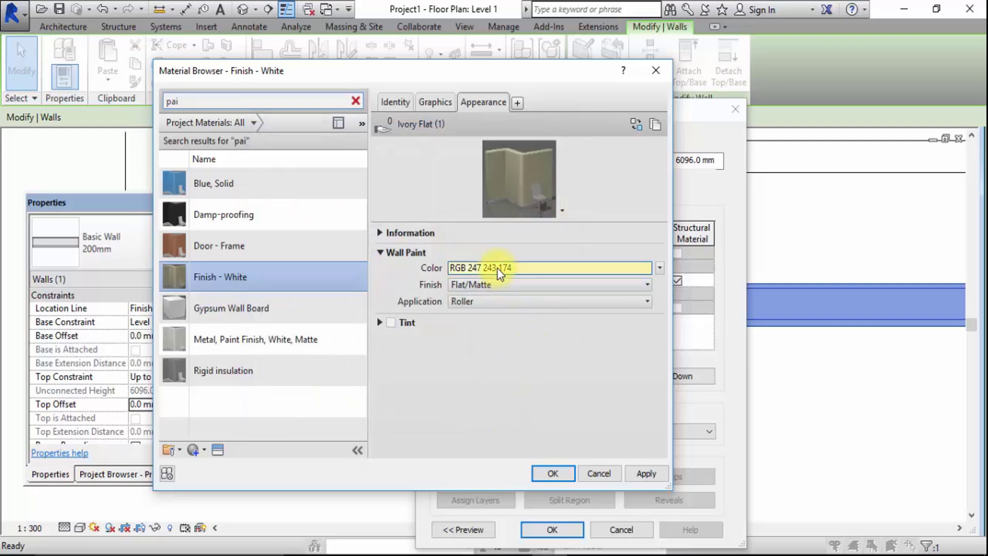
pyautogui.click(435, 102)
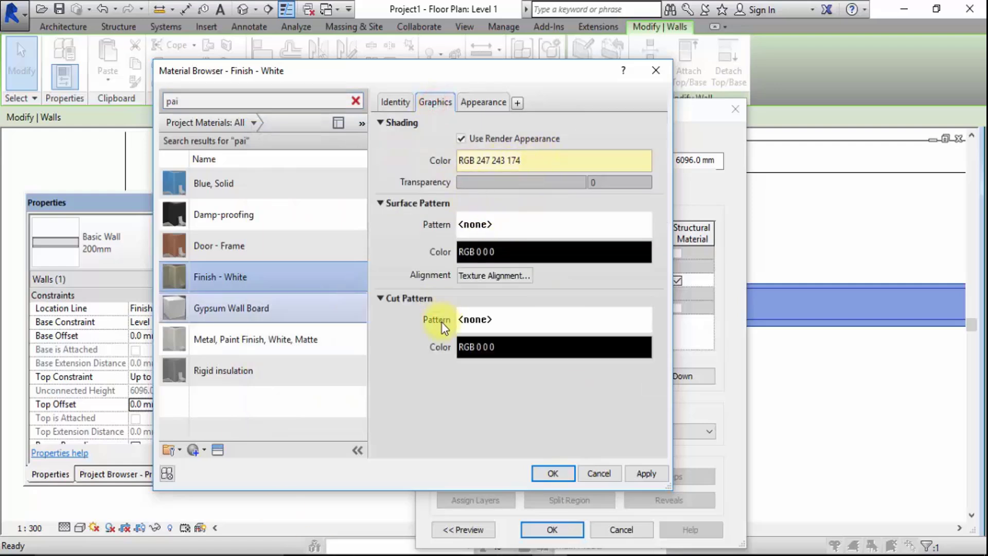
pyautogui.click(551, 473)
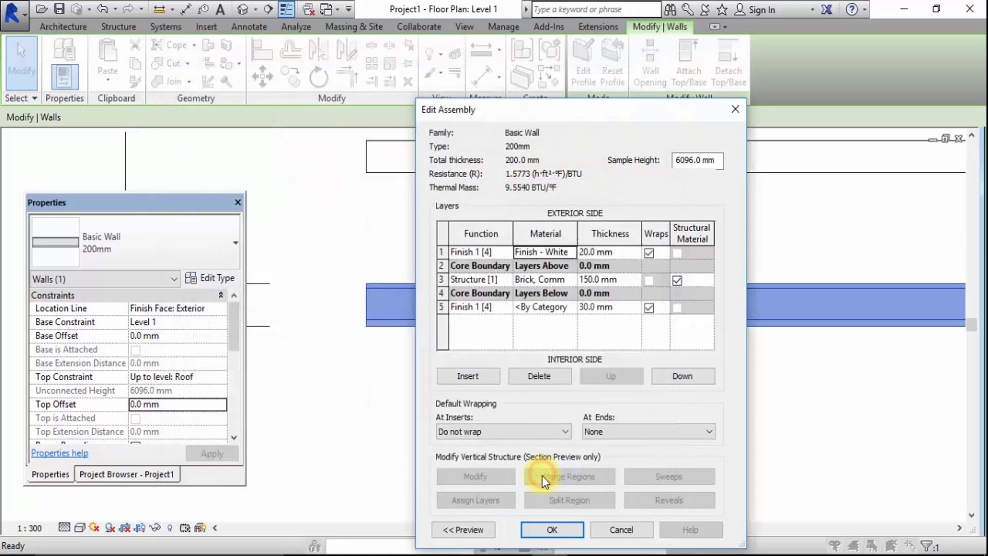
# Reopen the exterior finish layer's Finish - White material, set its wall paint color to RGB 255 255 255 and accept it
pyautogui.click(538, 252)
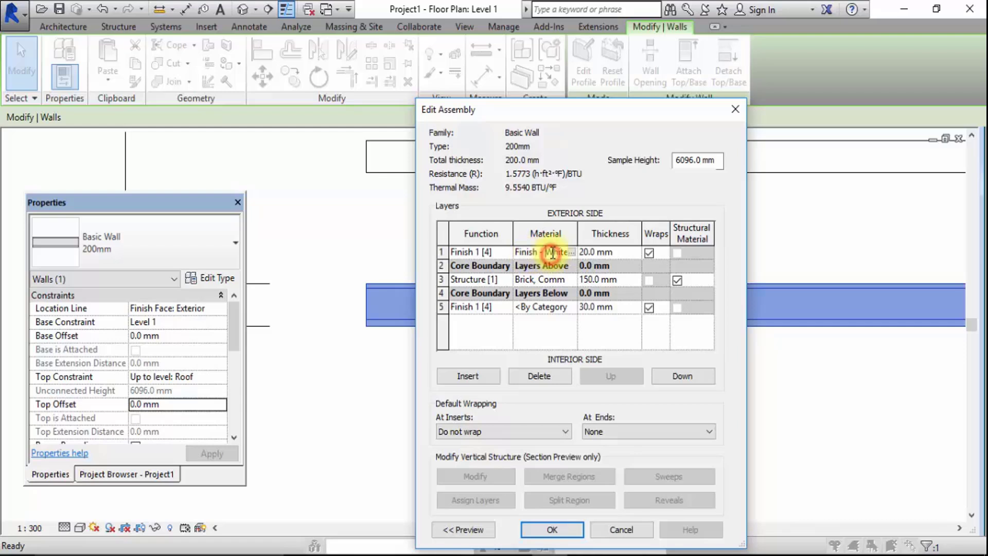
pyautogui.click(535, 249)
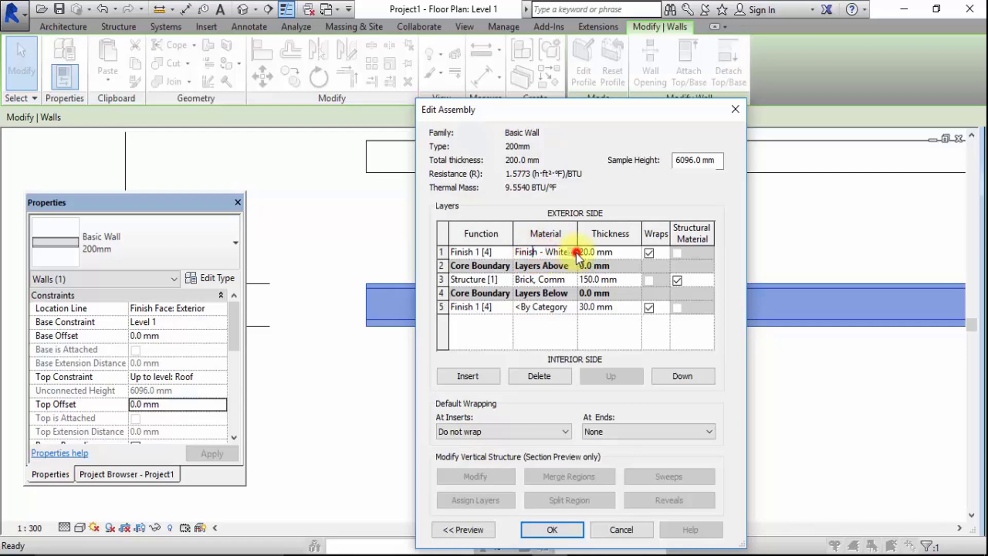
pyautogui.click(572, 252)
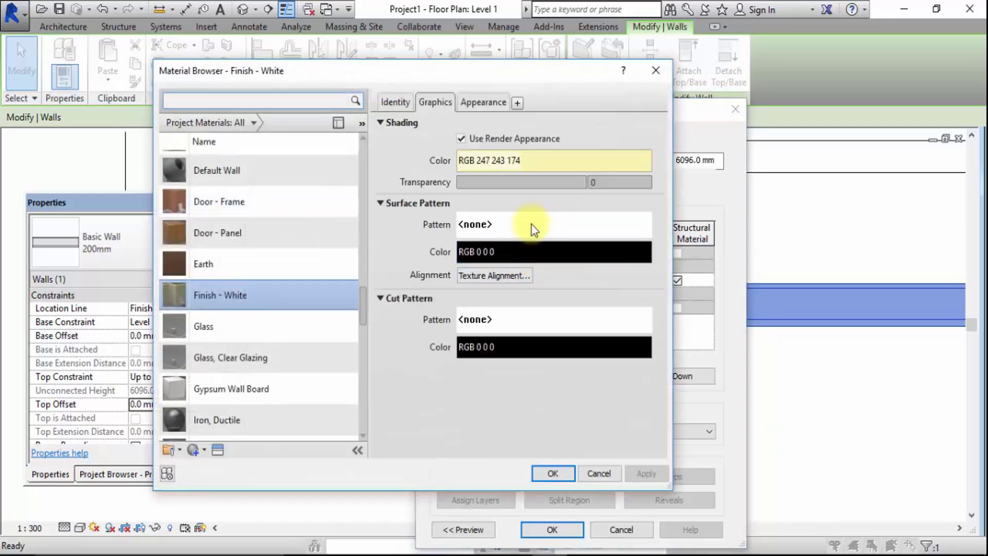
pyautogui.click(479, 103)
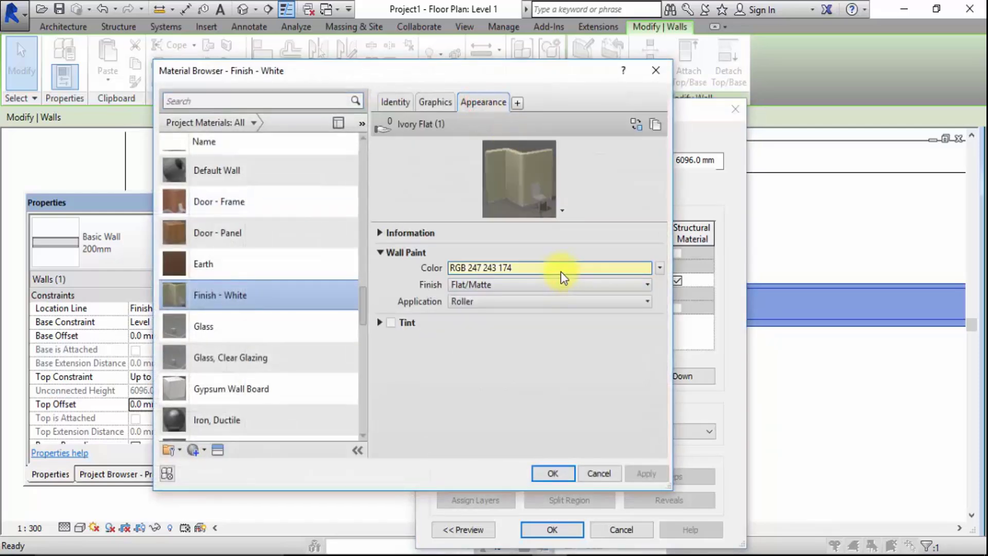
pyautogui.click(562, 277)
pyautogui.moveTo(579, 189); pyautogui.dragTo(577, 165)
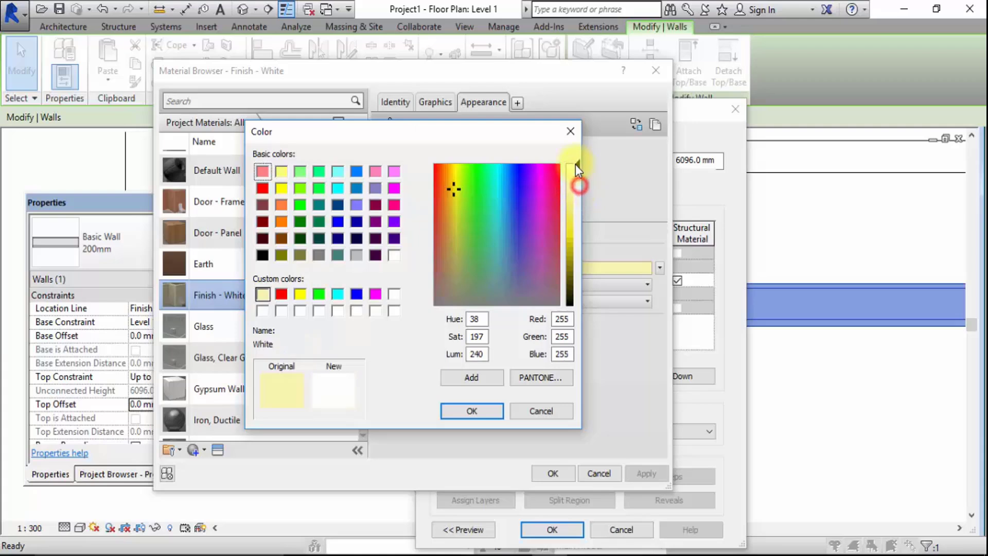
pyautogui.click(472, 378)
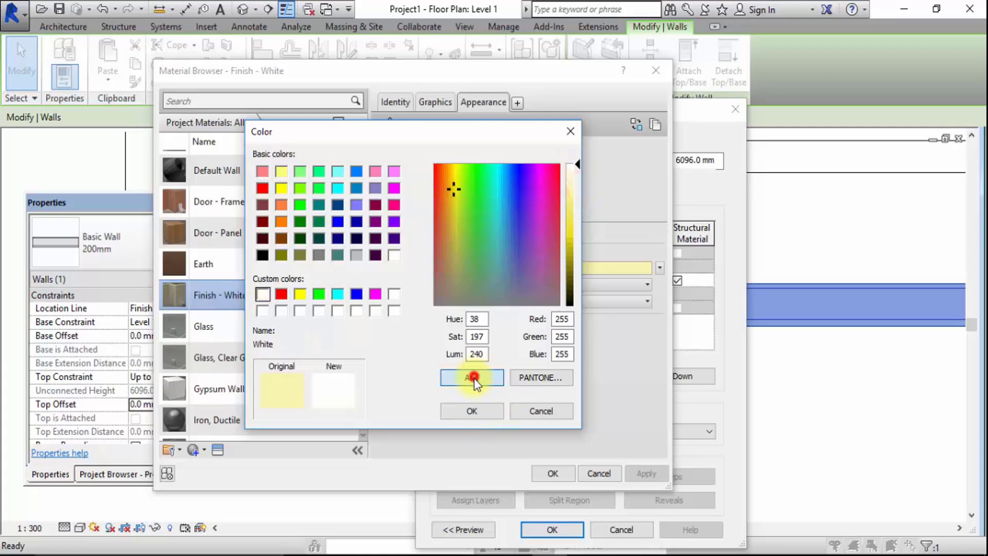
pyautogui.click(471, 409)
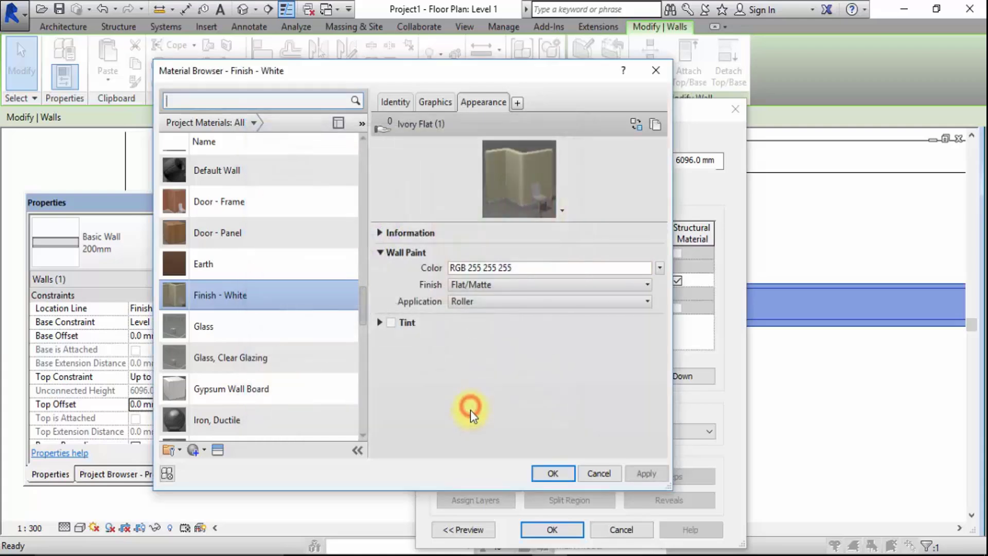
pyautogui.click(435, 101)
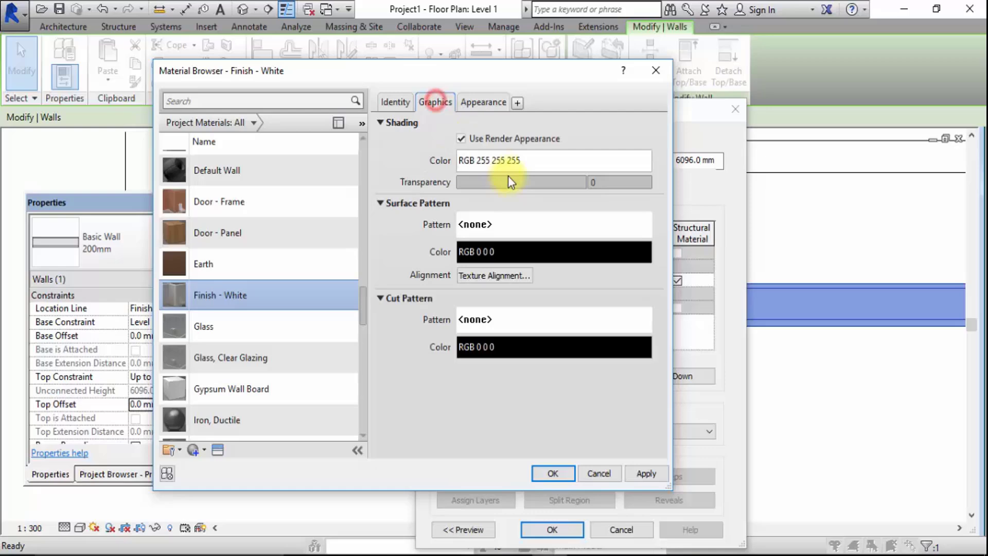
pyautogui.click(569, 474)
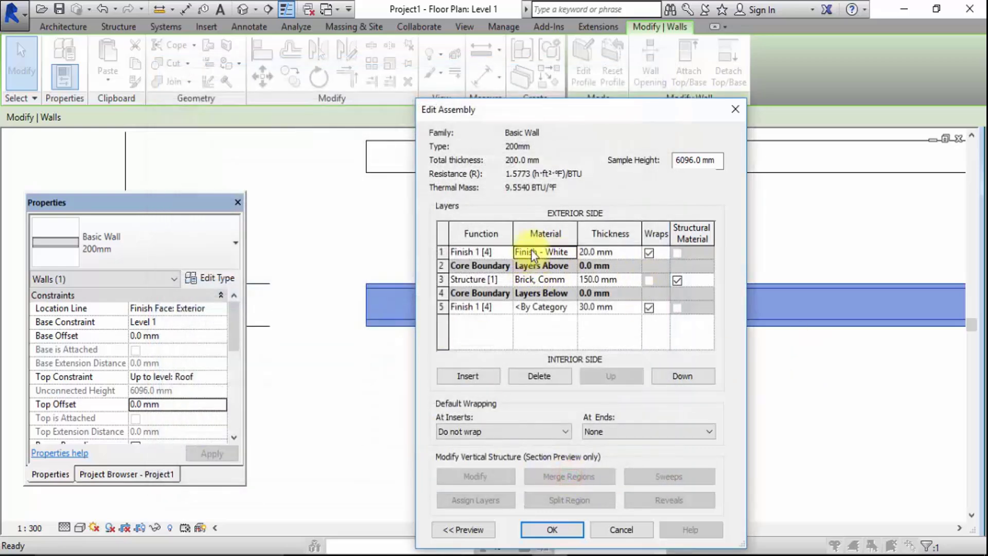
# Open the material selection for the 30 mm interior finish layer and search the project materials for "plaster"
pyautogui.click(566, 308)
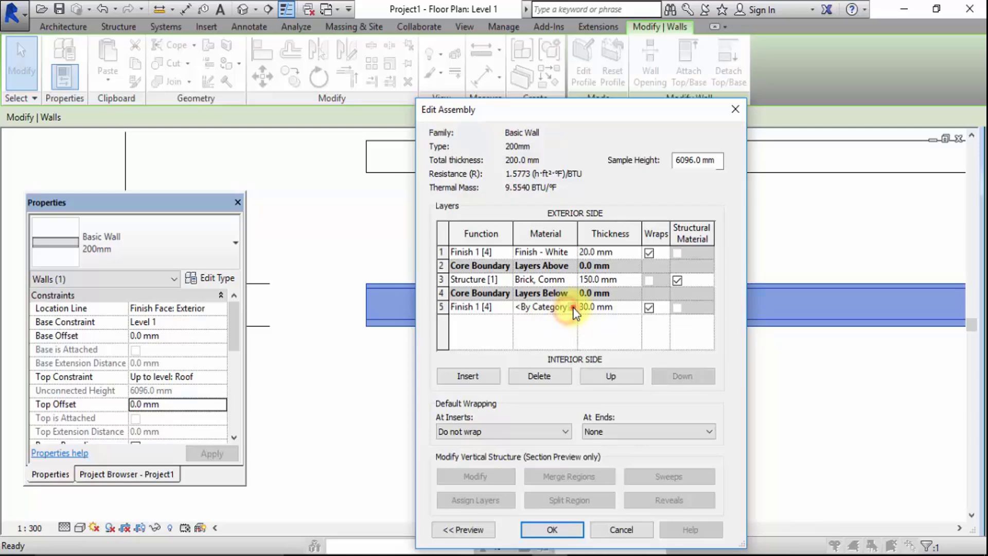
pyautogui.click(571, 307)
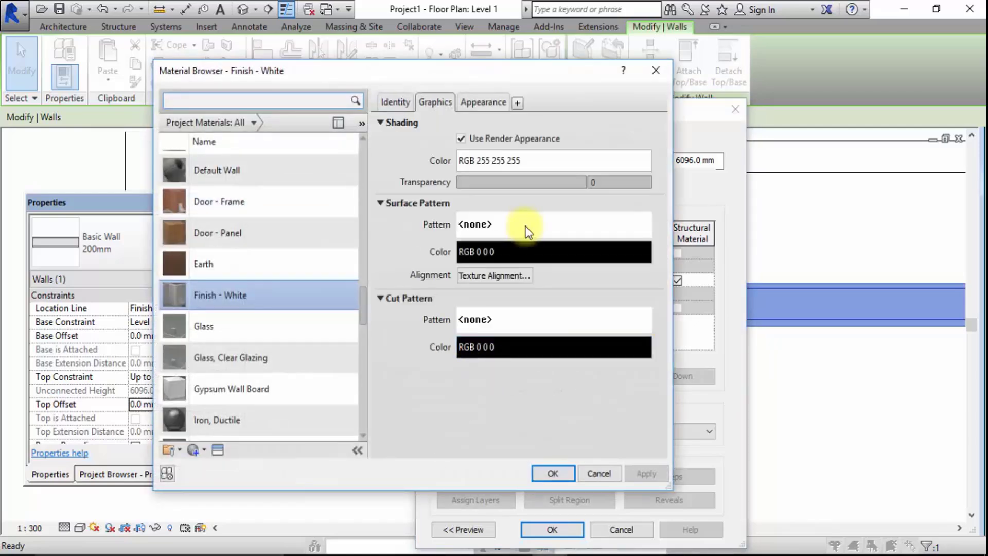
pyautogui.scroll(1, 324, 269)
pyautogui.click(256, 98)
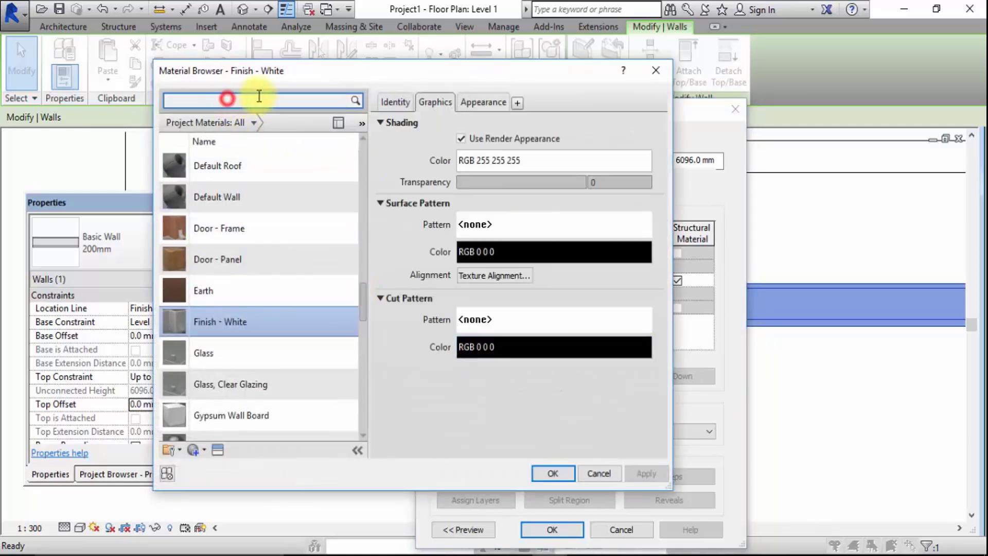
pyautogui.write('plas')
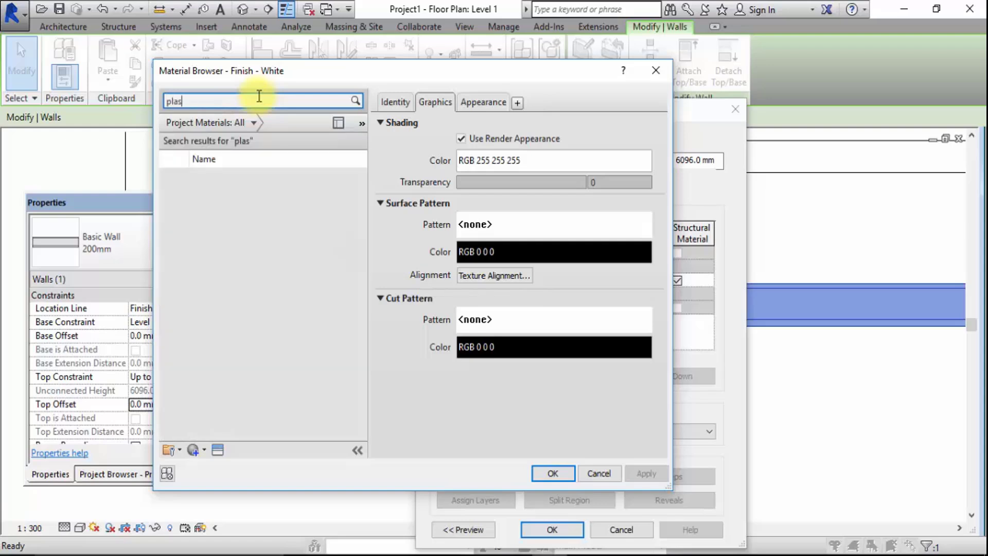
pyautogui.write('ter')
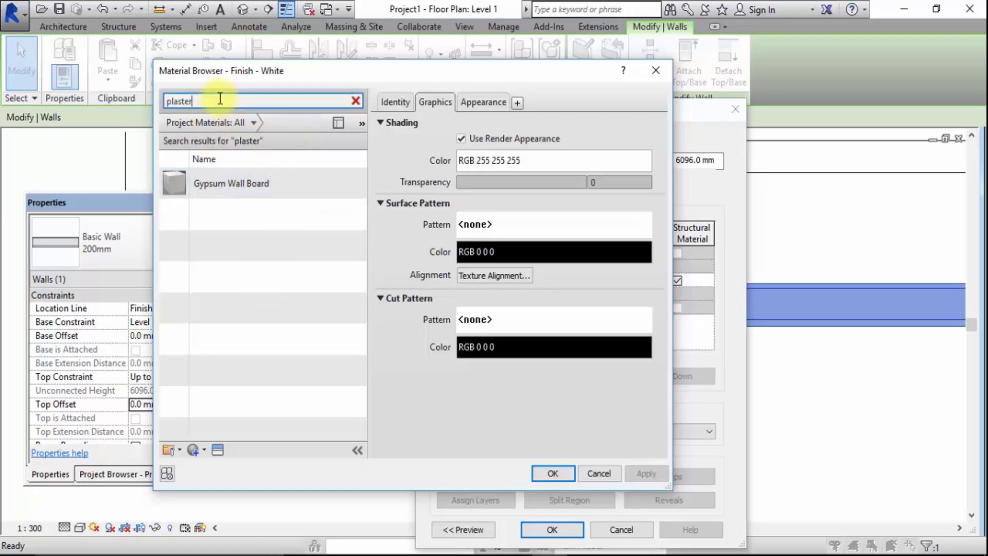
# Create a new project material and rename it "plaster"
pyautogui.click(196, 451)
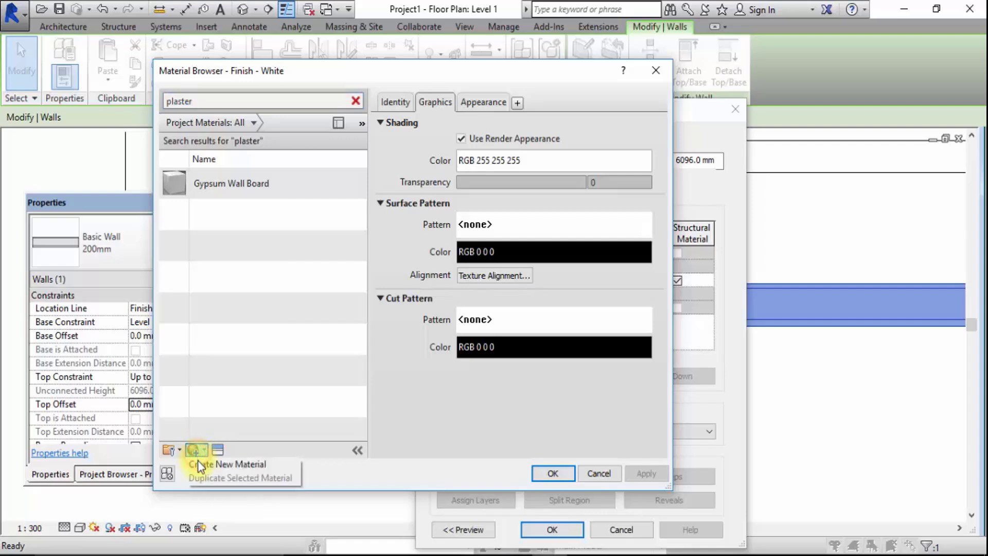
pyautogui.click(233, 467)
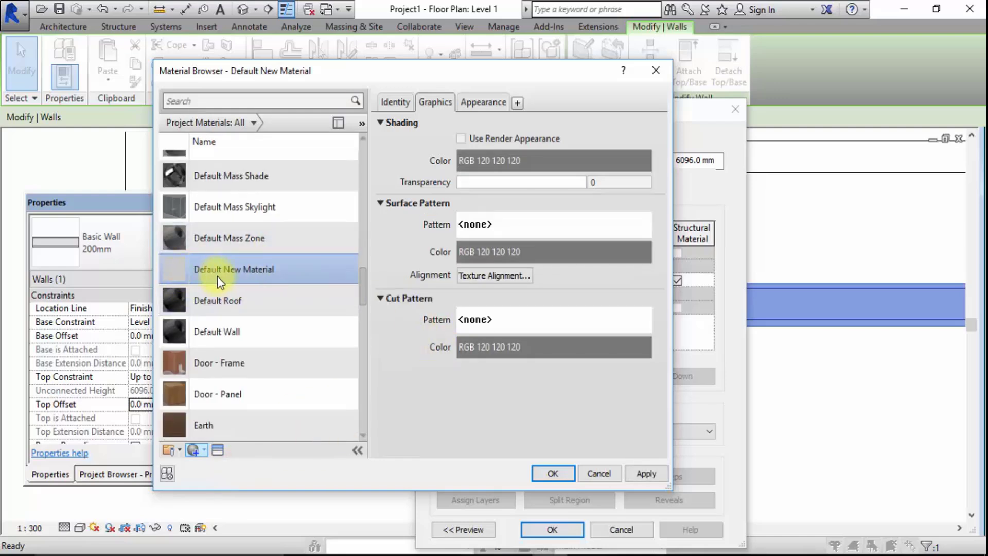
pyautogui.rightClick(223, 277)
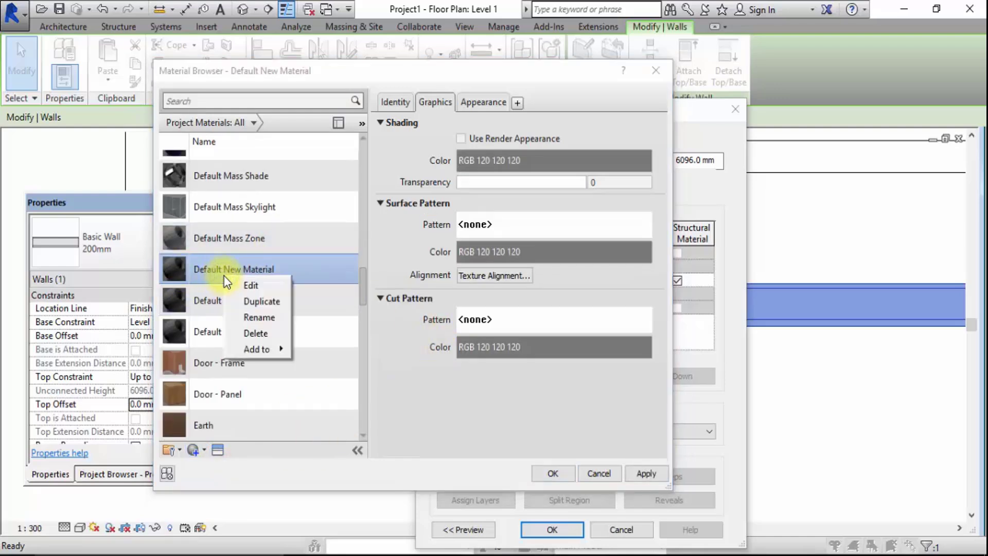
pyautogui.click(236, 317)
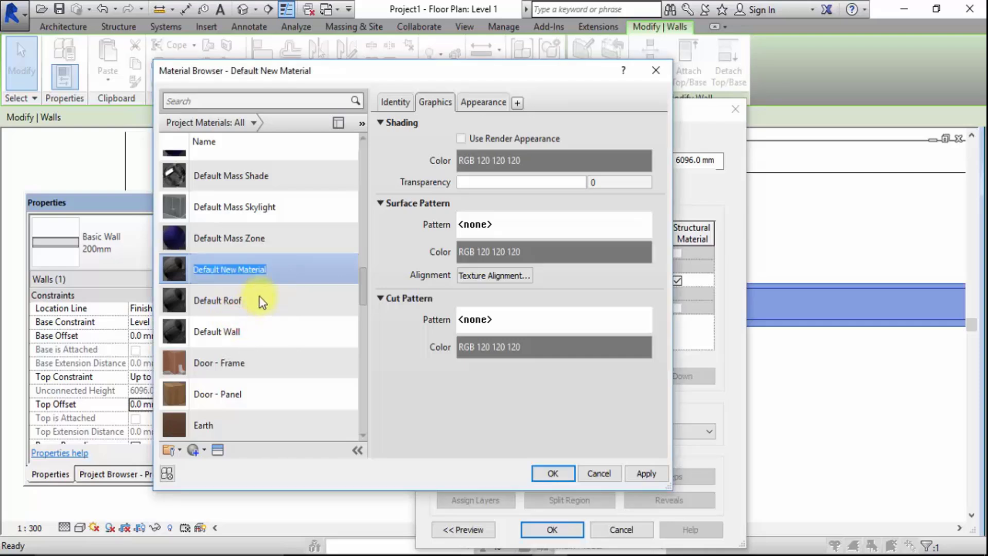
pyautogui.write('plaste')
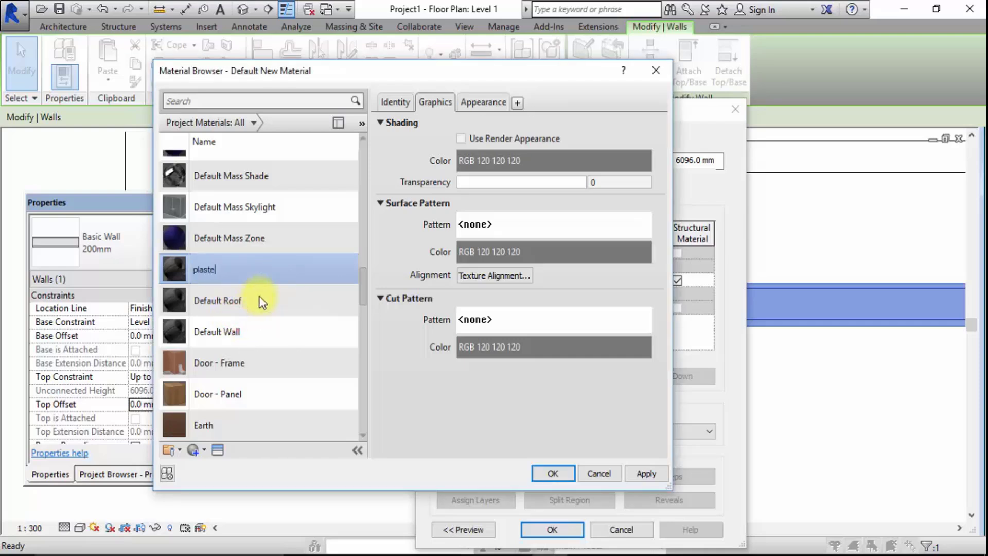
pyautogui.write('r')
# Set the plaster material's surface pattern to the drafting pattern Crosshatch-small
pyautogui.click(536, 233)
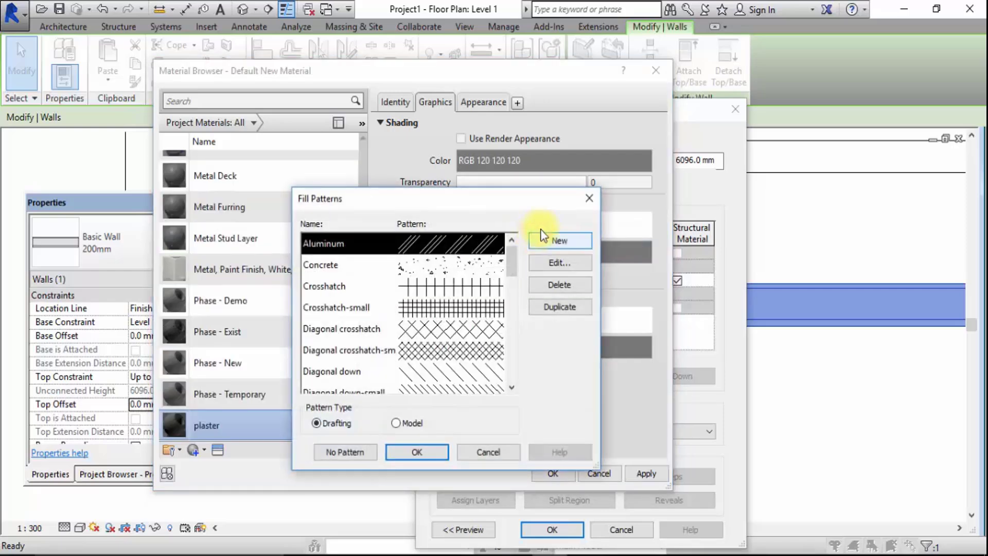
pyautogui.click(585, 197)
pyautogui.click(535, 227)
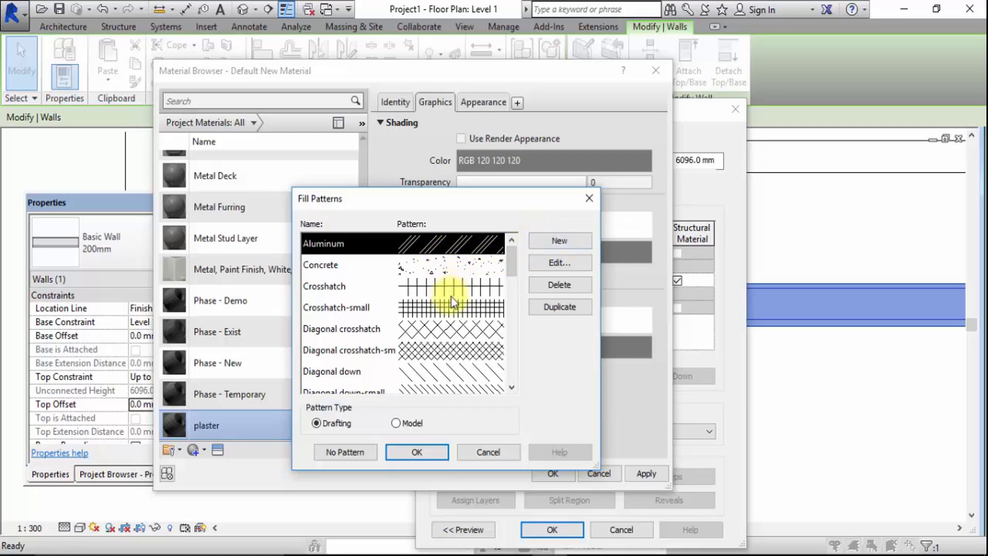
pyautogui.click(451, 307)
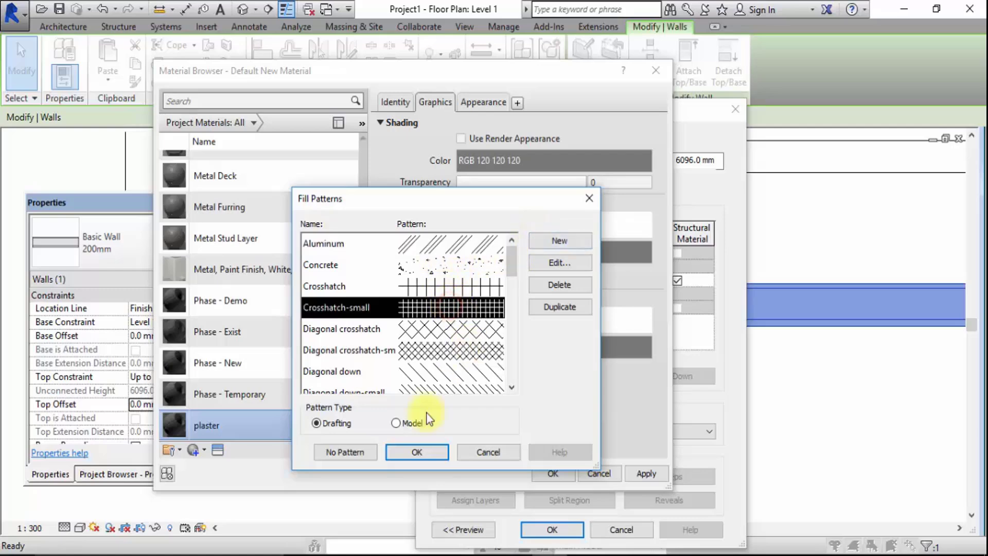
pyautogui.click(411, 454)
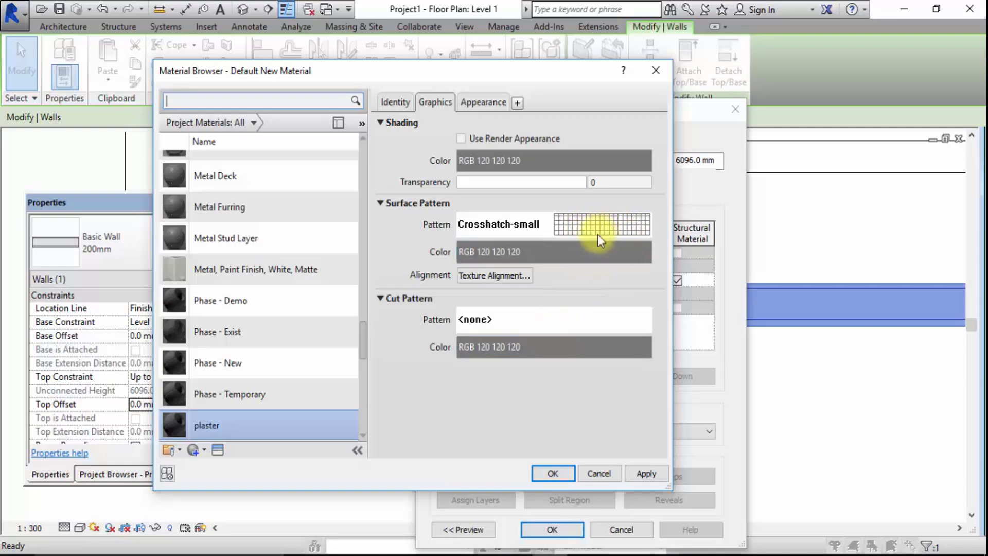
# Set the plaster surface pattern color to RGB 52 217 23, then accept the material and the wall type changes
pyautogui.click(540, 248)
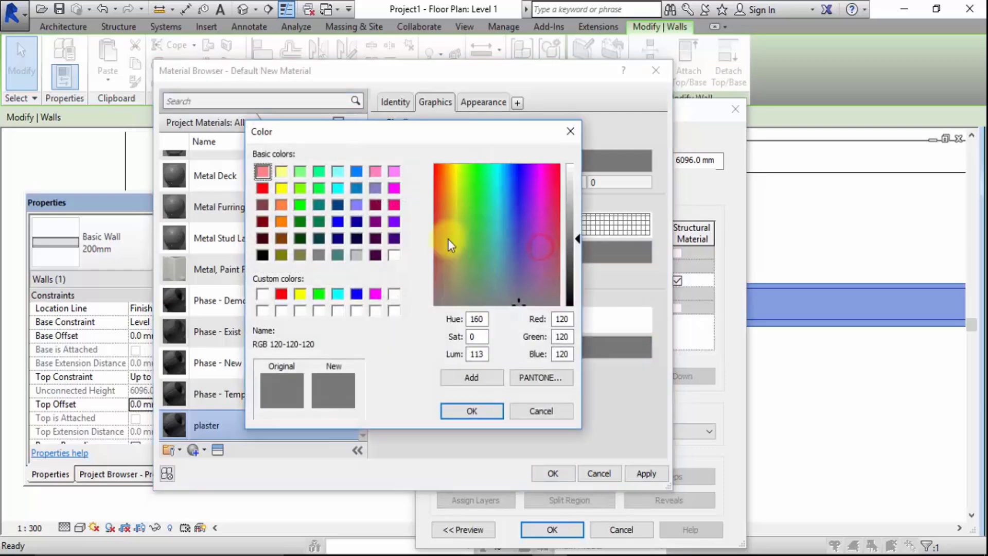
pyautogui.click(473, 190)
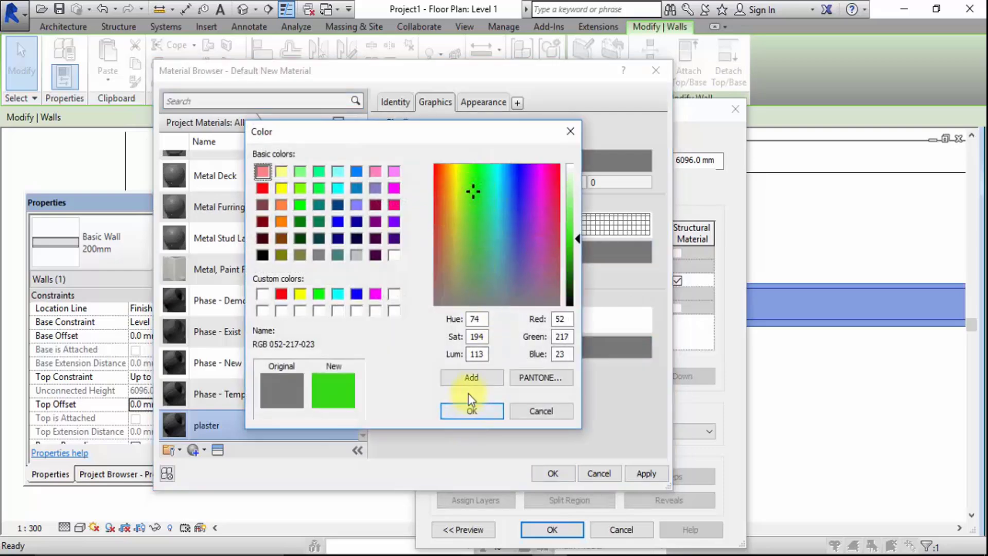
pyautogui.click(470, 378)
pyautogui.click(465, 412)
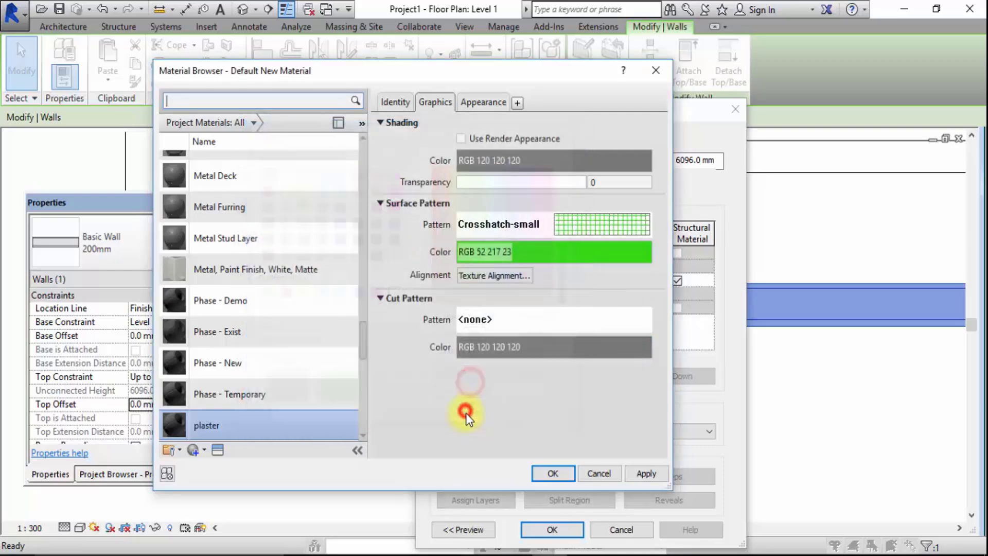
pyautogui.click(565, 474)
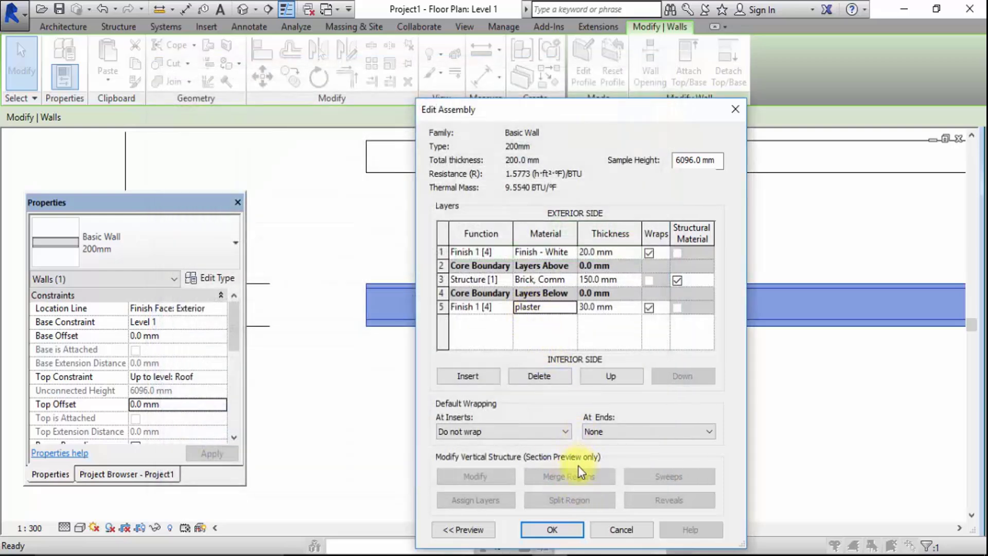
pyautogui.click(566, 525)
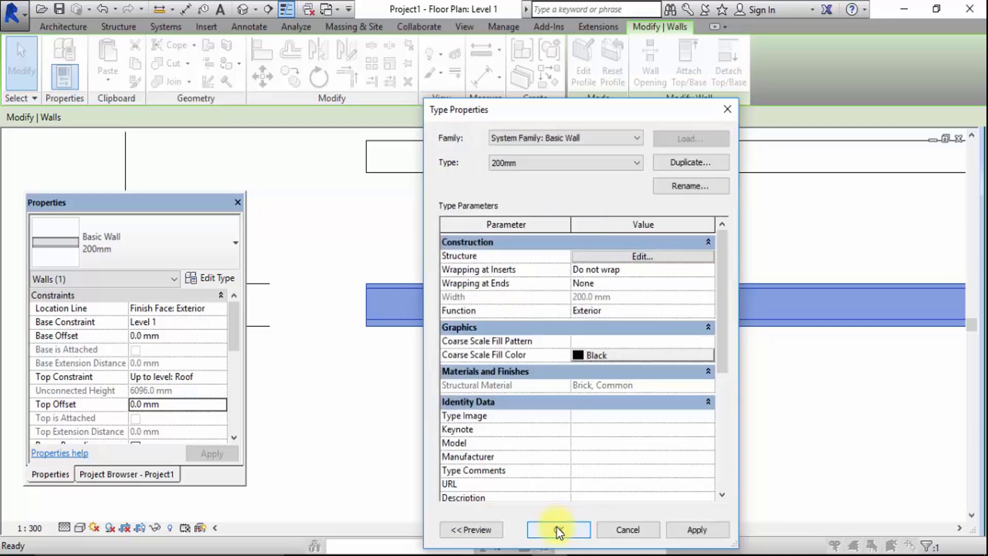
pyautogui.click(559, 530)
pyautogui.click(498, 404)
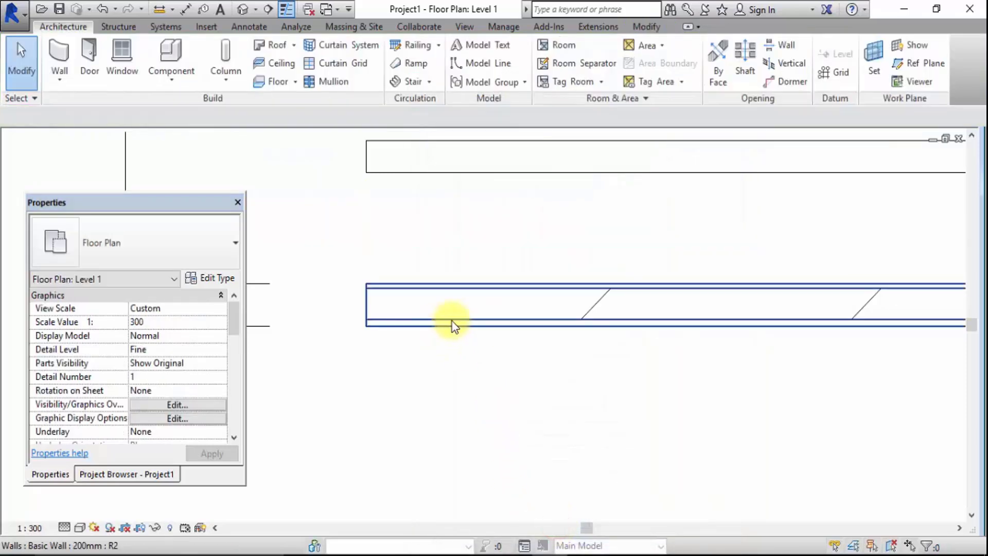
# Delete the Exterior - Brick on CMU wall and the Generic - 6" wall, keeping only the 200mm wall
pyautogui.scroll(-3, 530, 335)
pyautogui.scroll(-2, 464, 304)
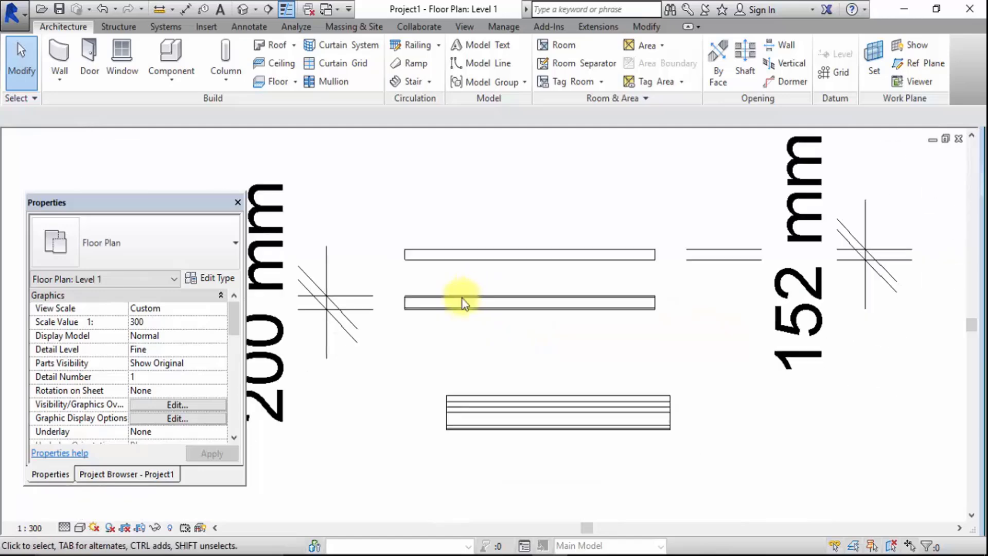
pyautogui.moveTo(637, 489); pyautogui.dragTo(499, 371)
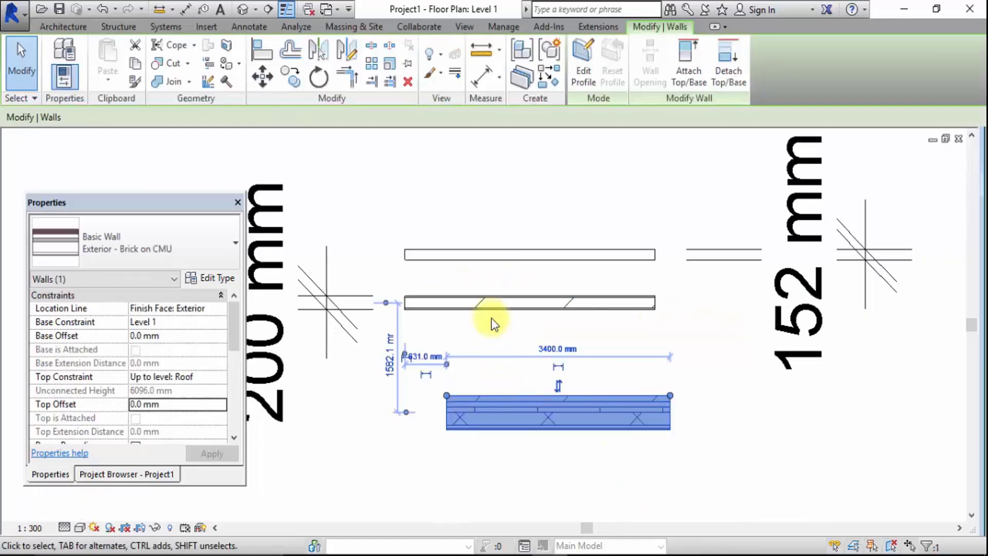
pyautogui.click(407, 81)
pyautogui.moveTo(504, 255); pyautogui.dragTo(472, 201)
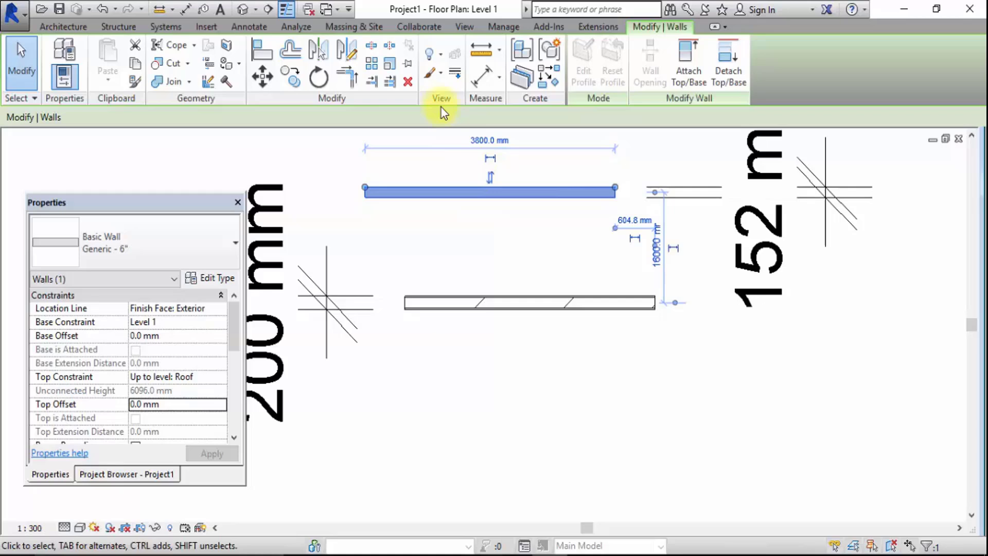
pyautogui.click(409, 81)
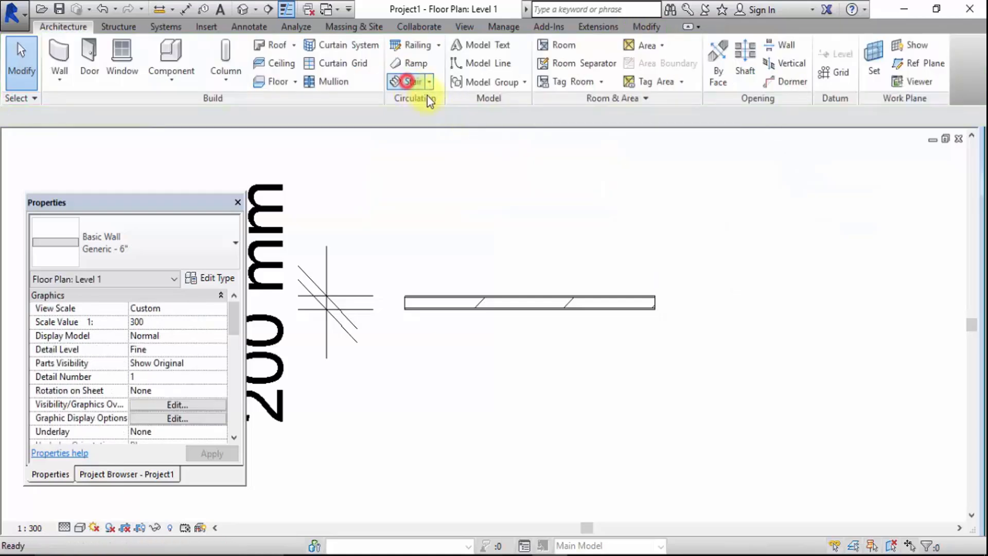
# Open the default 3D view and set its visual style to Realistic
pyautogui.click(244, 11)
pyautogui.scroll(3, 579, 249)
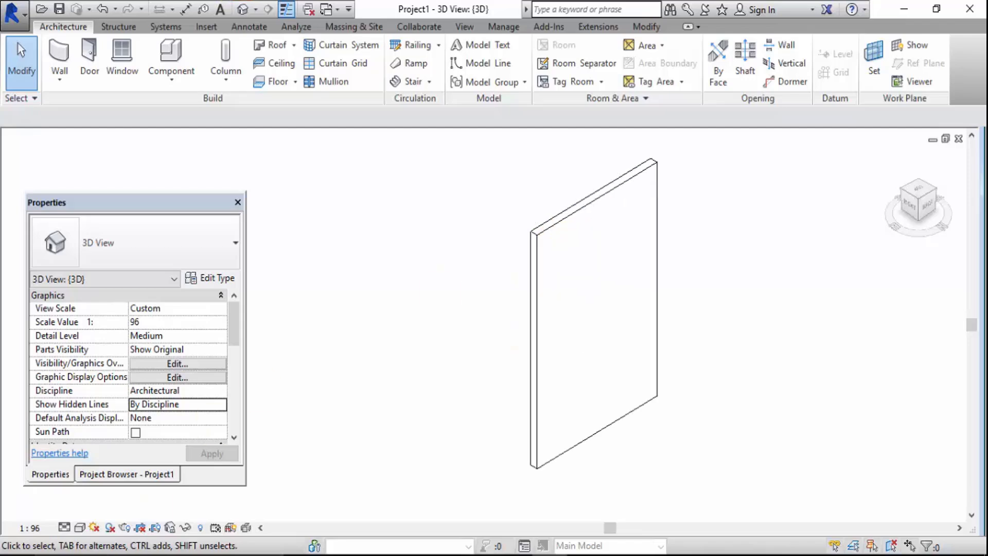
pyautogui.click(81, 529)
pyautogui.click(109, 511)
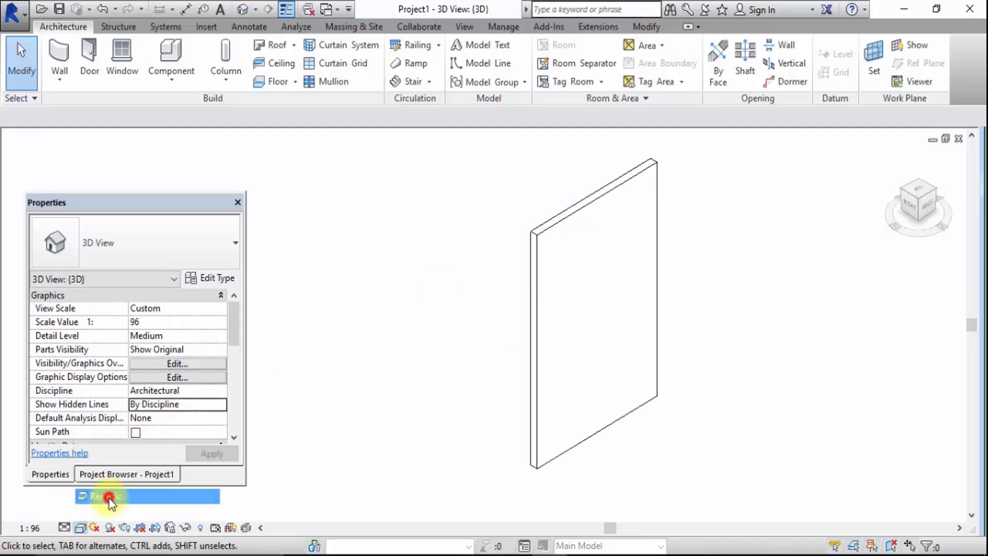
# Examine both faces of the 200mm wall in 3D, viewing it from opposite corners
pyautogui.scroll(4, 537, 206)
pyautogui.scroll(2, 543, 204)
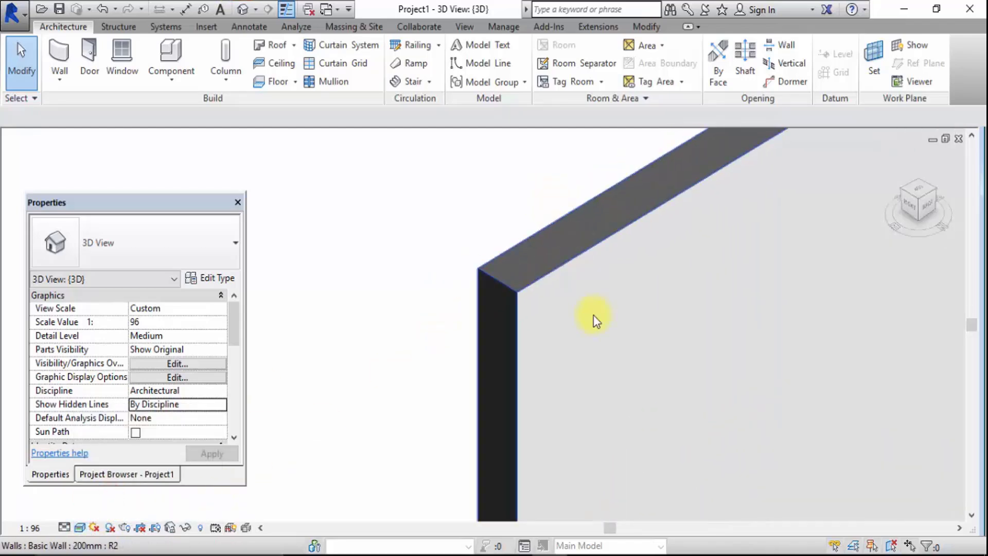
pyautogui.scroll(-2, 592, 370)
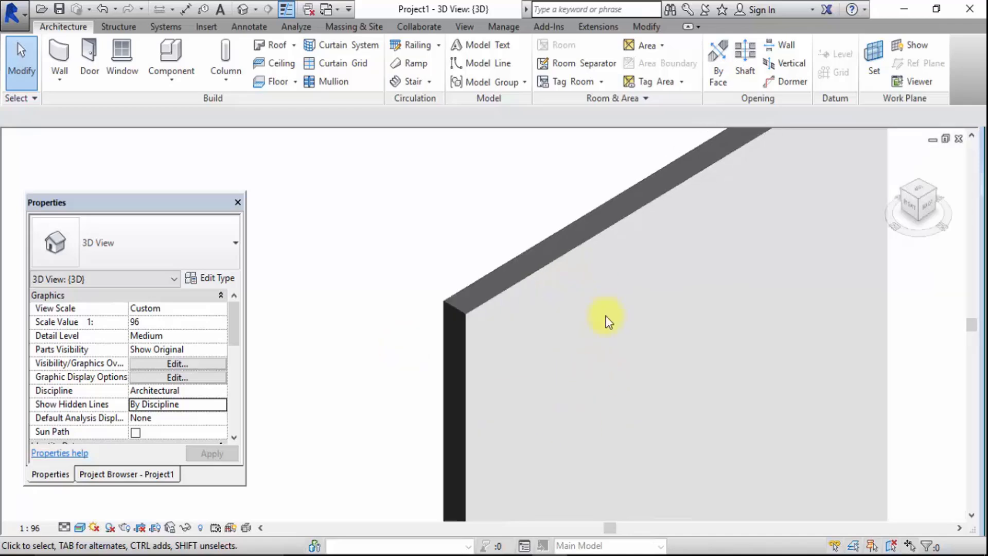
pyautogui.click(901, 191)
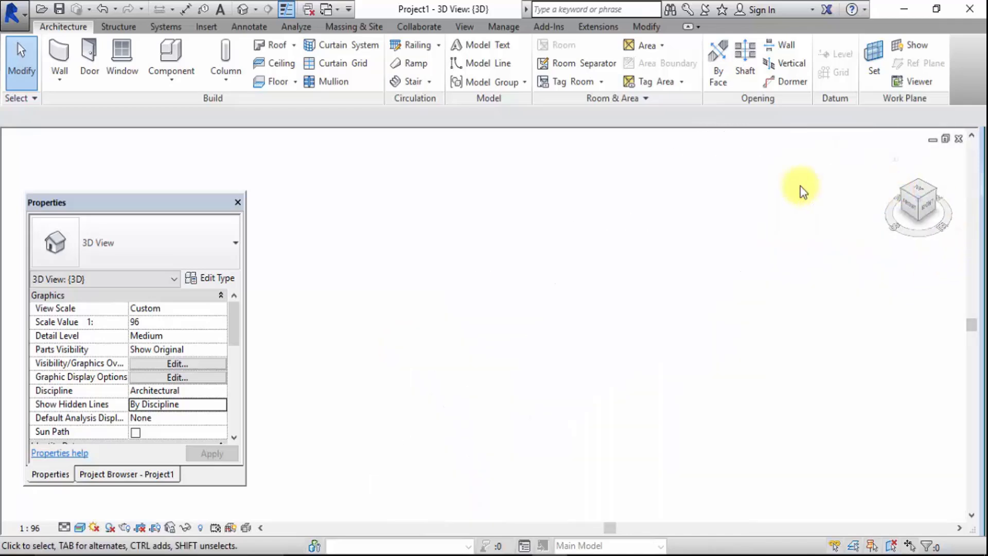
pyautogui.scroll(5, 524, 252)
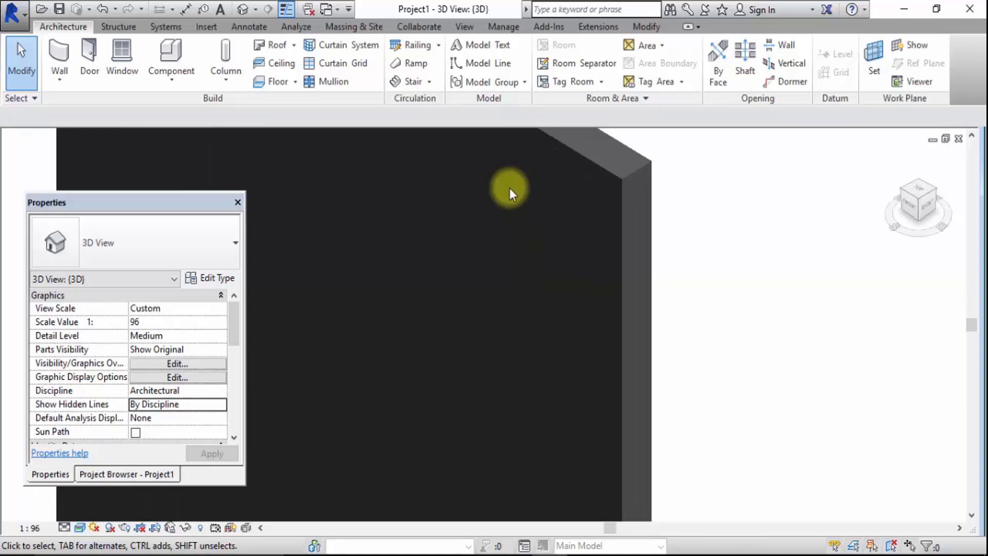
pyautogui.click(798, 255)
pyautogui.scroll(-2, 599, 255)
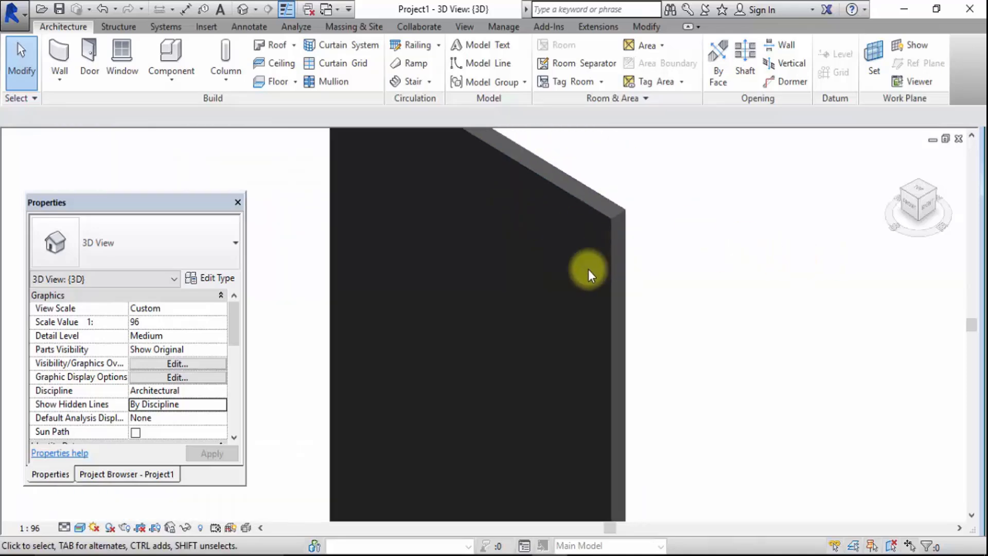
# Reopen the 200mm wall type's structure and check the surface and cut pattern settings of the interior layer's plaster material
pyautogui.click(208, 278)
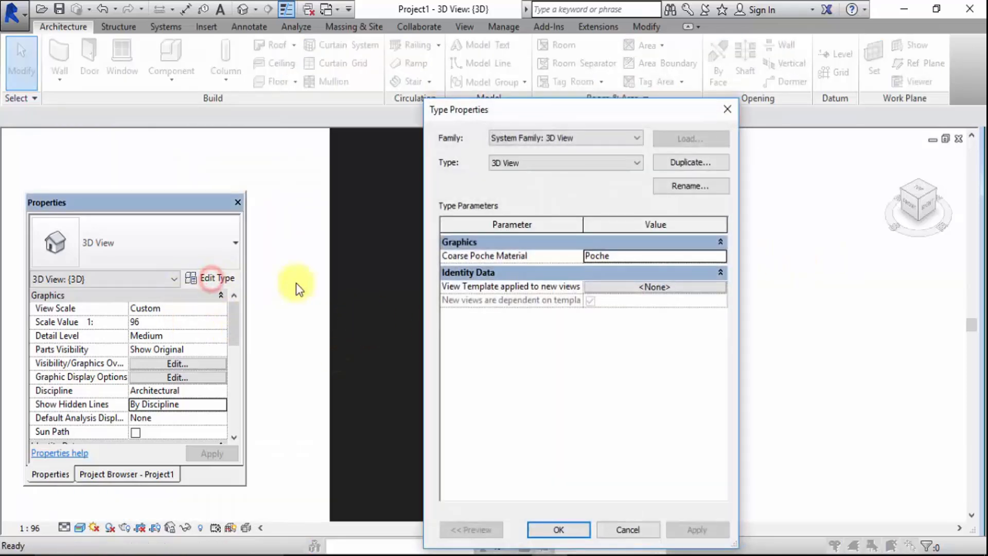
pyautogui.click(731, 109)
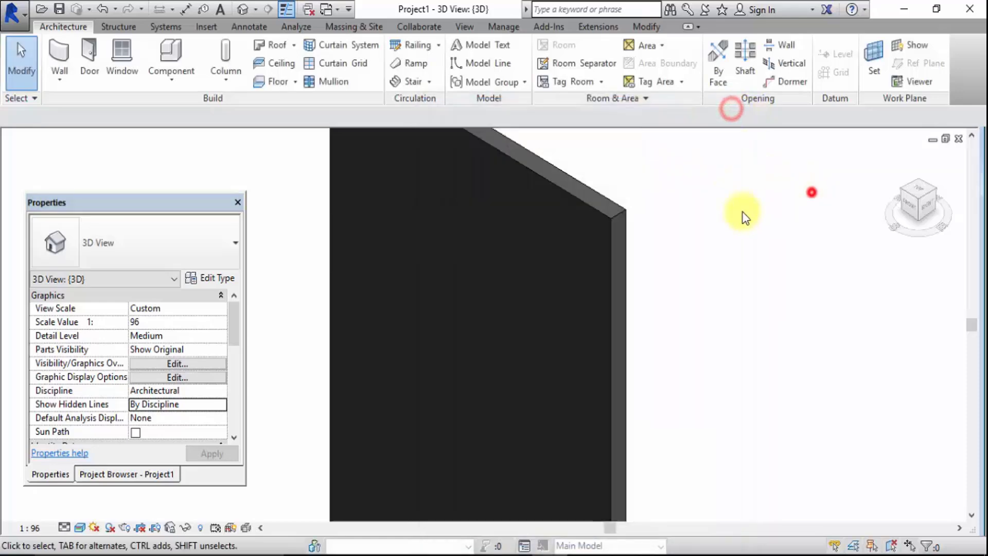
pyautogui.click(603, 216)
pyautogui.click(206, 279)
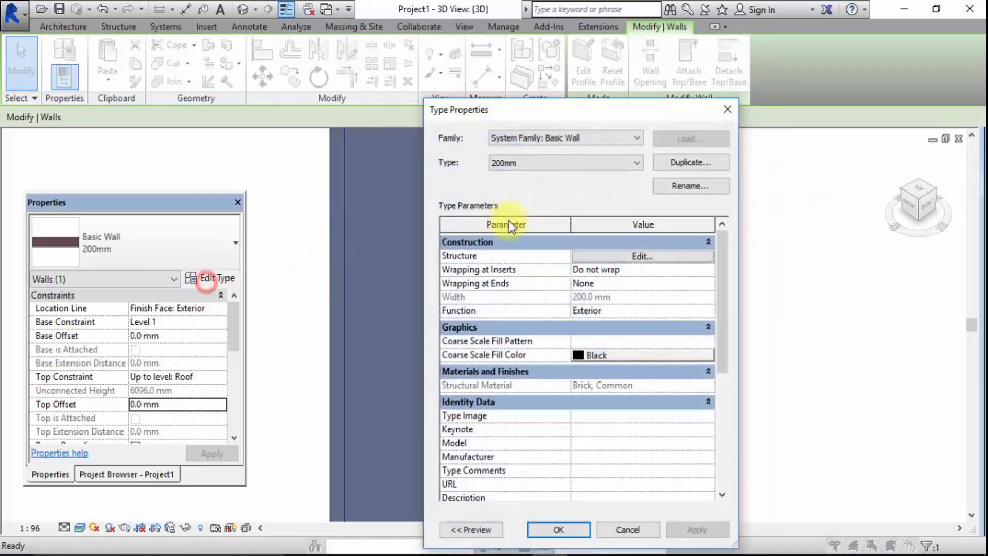
pyautogui.click(621, 254)
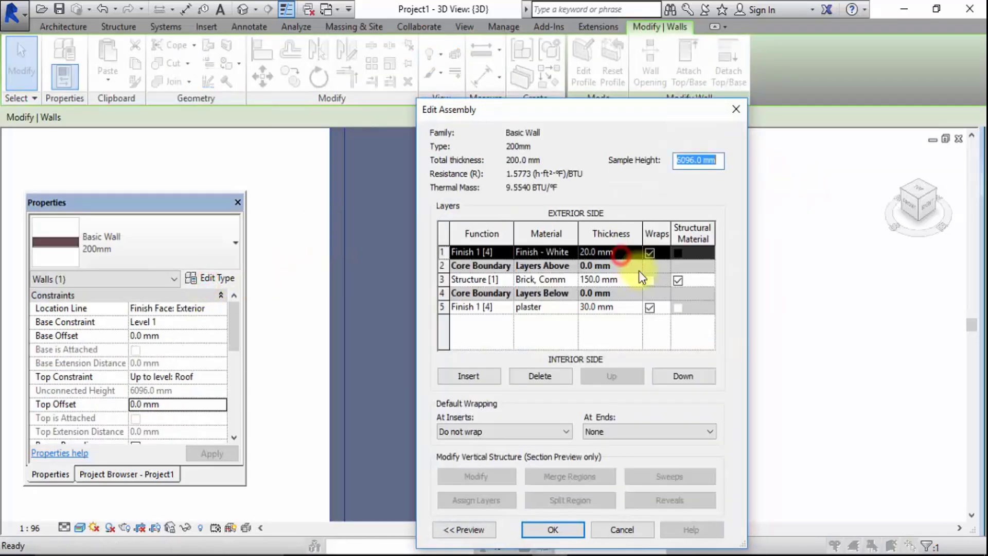
pyautogui.click(572, 308)
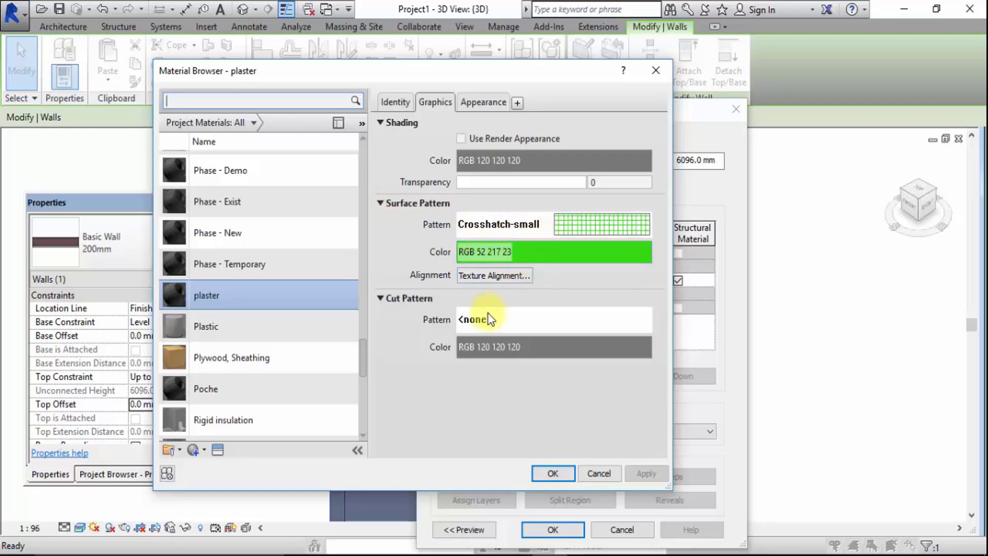
pyautogui.click(511, 318)
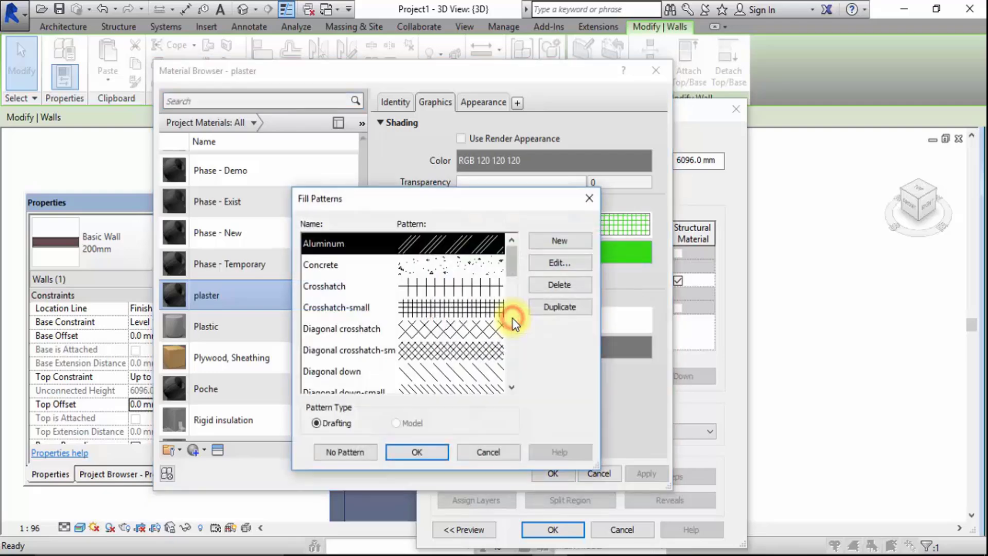
pyautogui.click(589, 198)
pyautogui.click(655, 72)
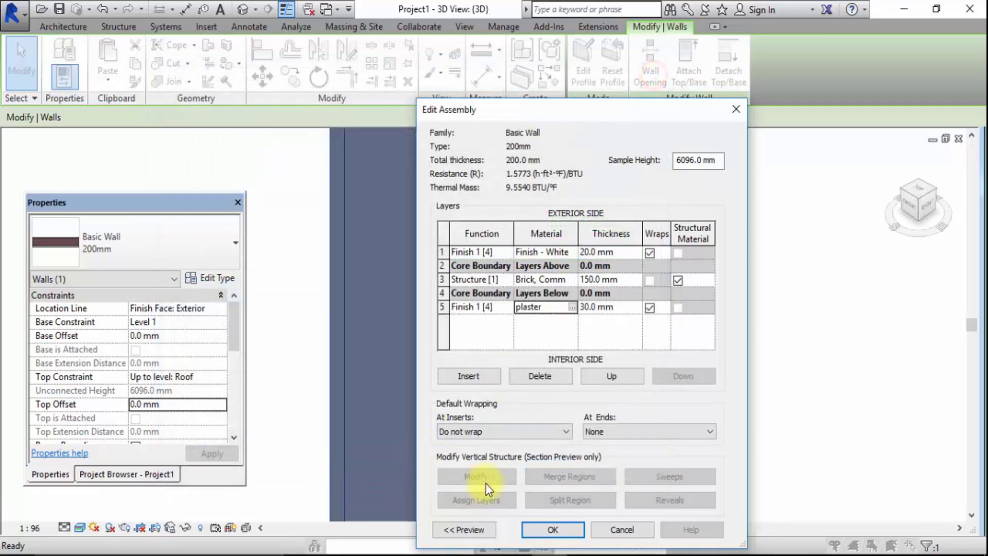
pyautogui.click(530, 527)
pyautogui.click(544, 529)
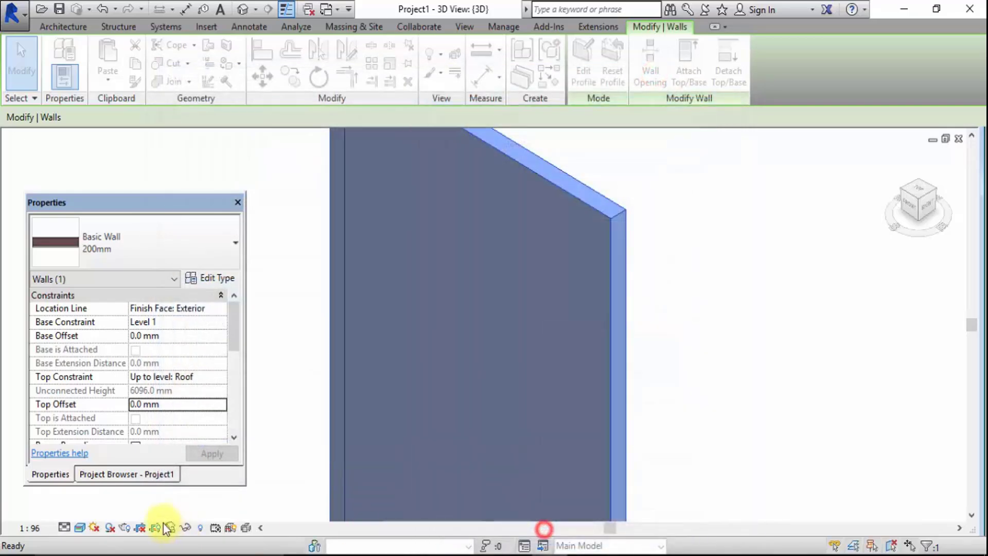
# Switch the 3D view's visual style to Hidden Line
pyautogui.click(78, 528)
pyautogui.click(106, 466)
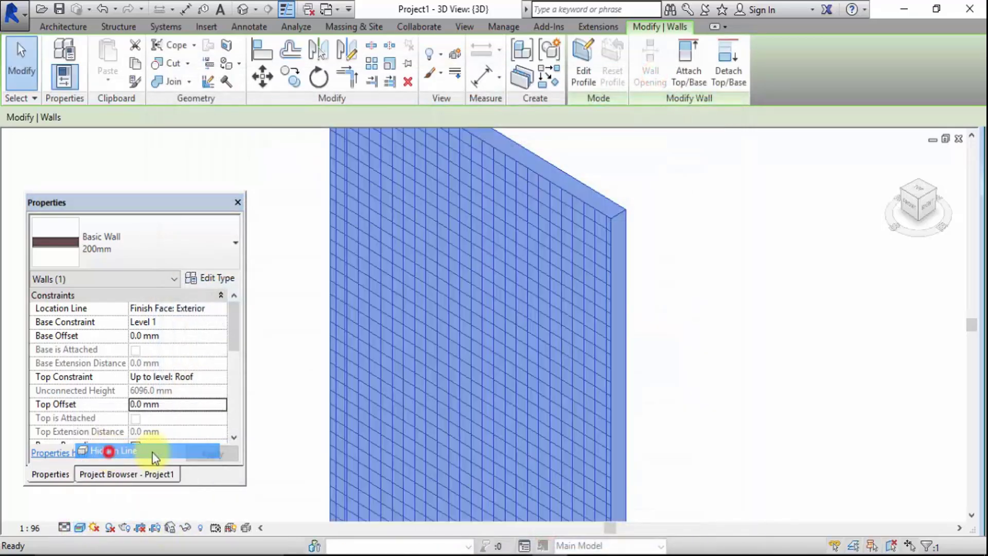
# Deselect the 200mm wall and examine the surface patterns on both of its faces in Hidden Line style, viewing from opposite corners
pyautogui.click(273, 350)
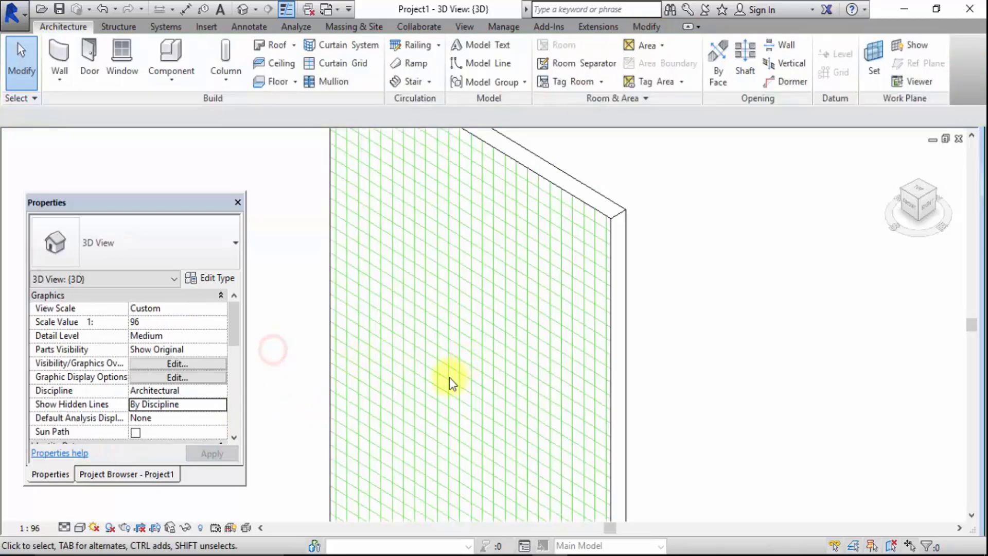
pyautogui.click(80, 528)
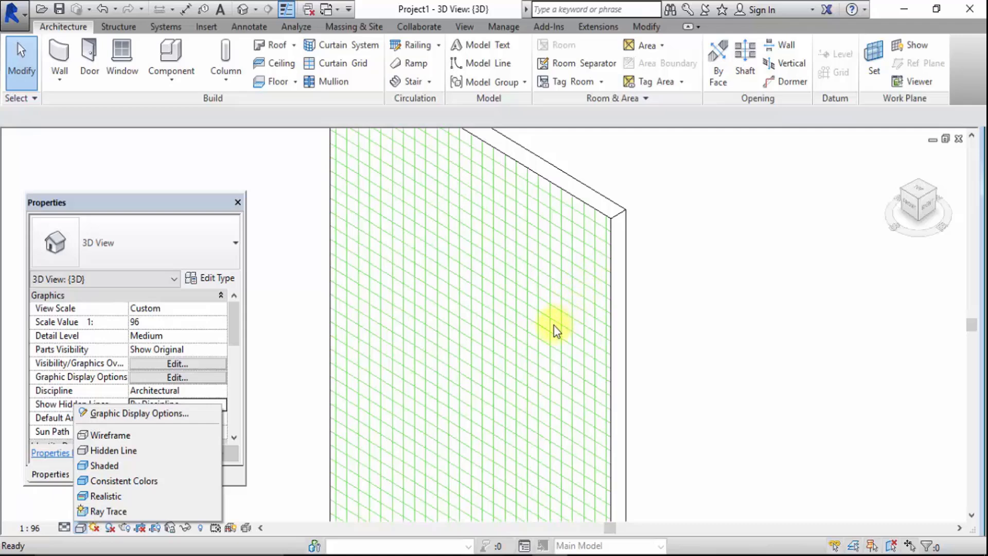
pyautogui.click(924, 196)
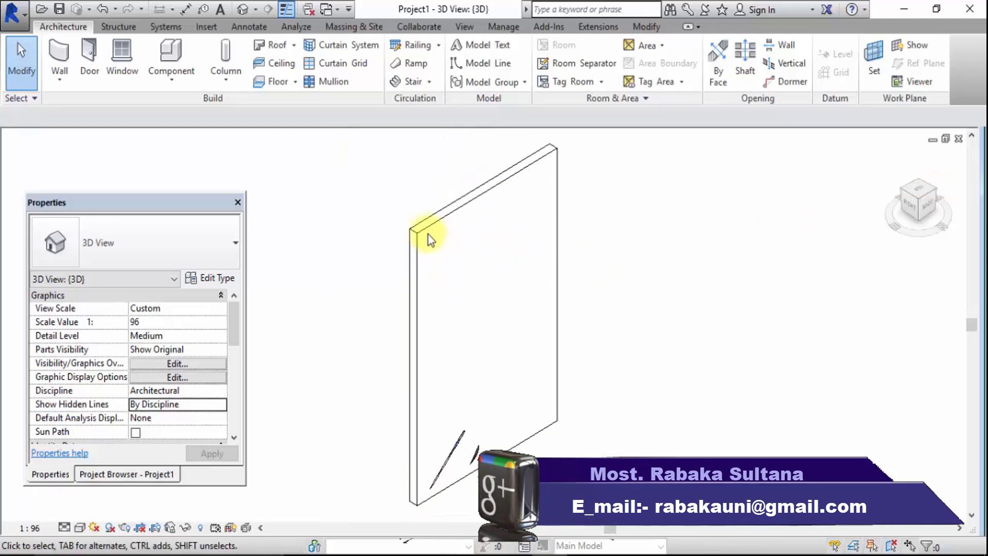
pyautogui.scroll(4, 430, 238)
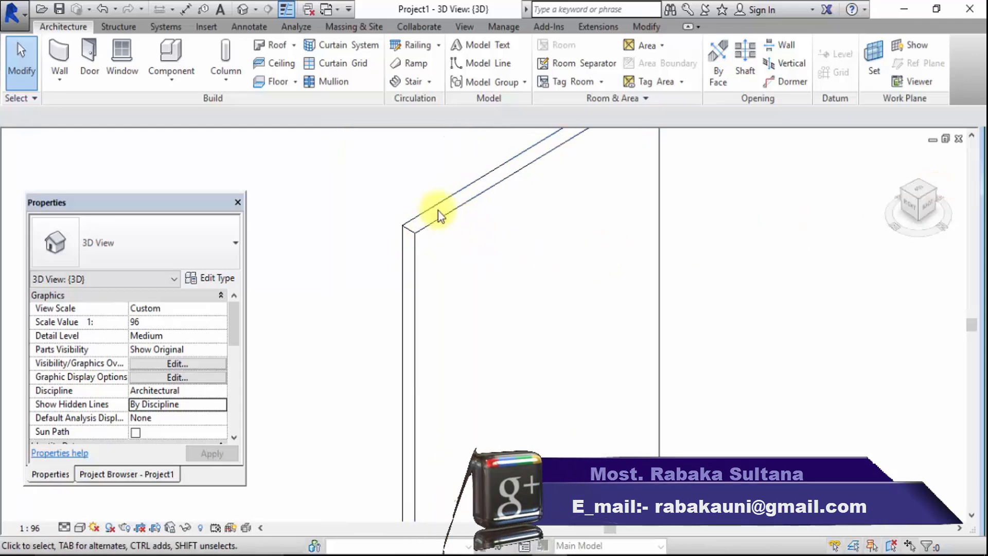
pyautogui.click(748, 336)
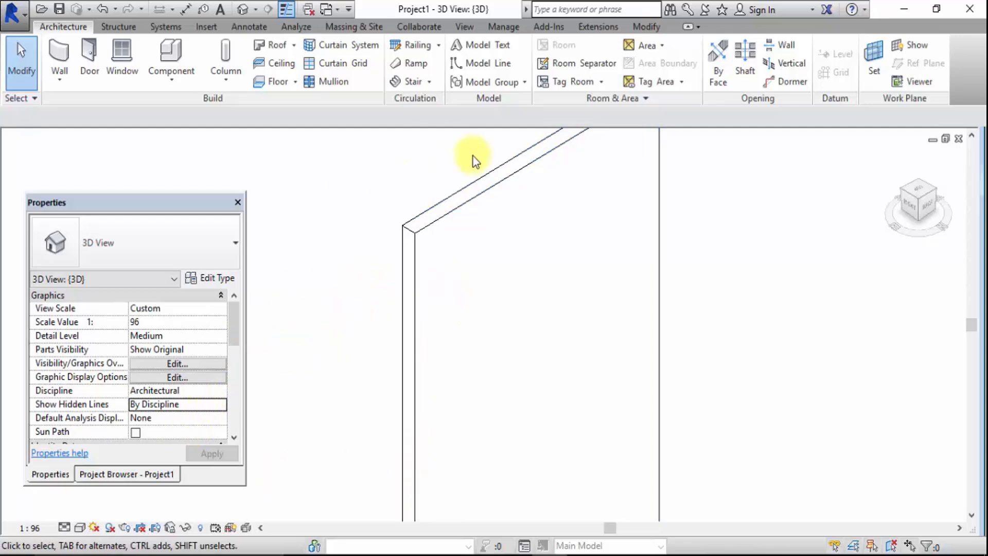
pyautogui.click(901, 189)
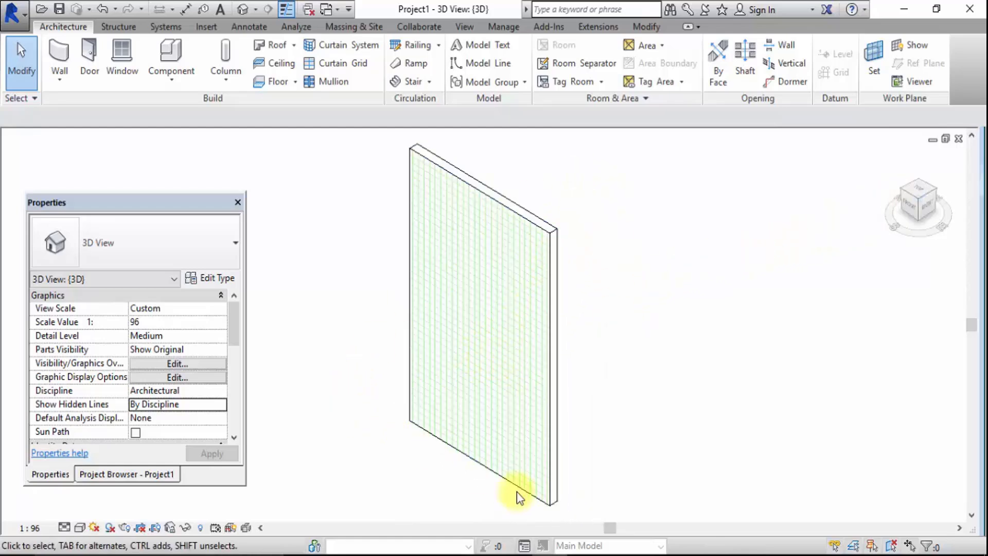
pyautogui.click(586, 555)
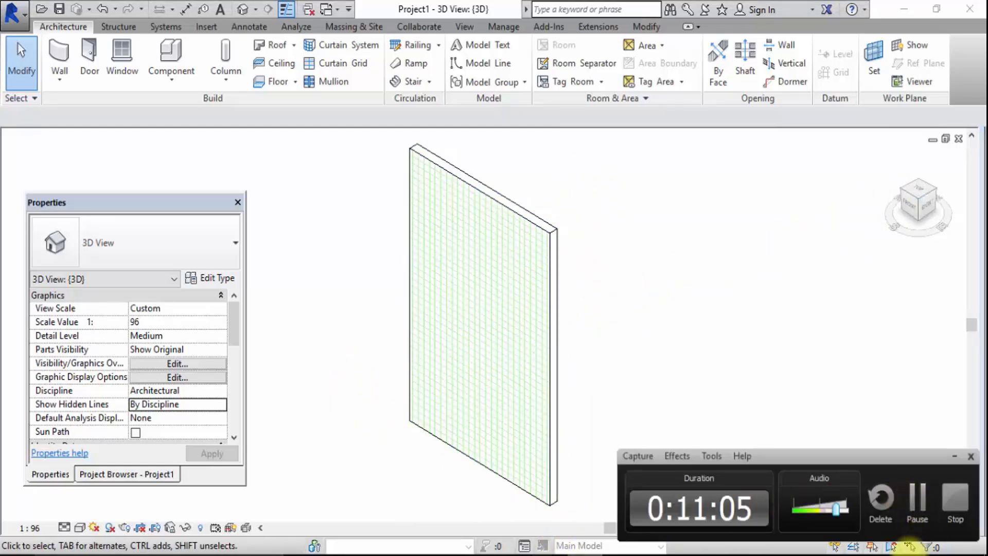